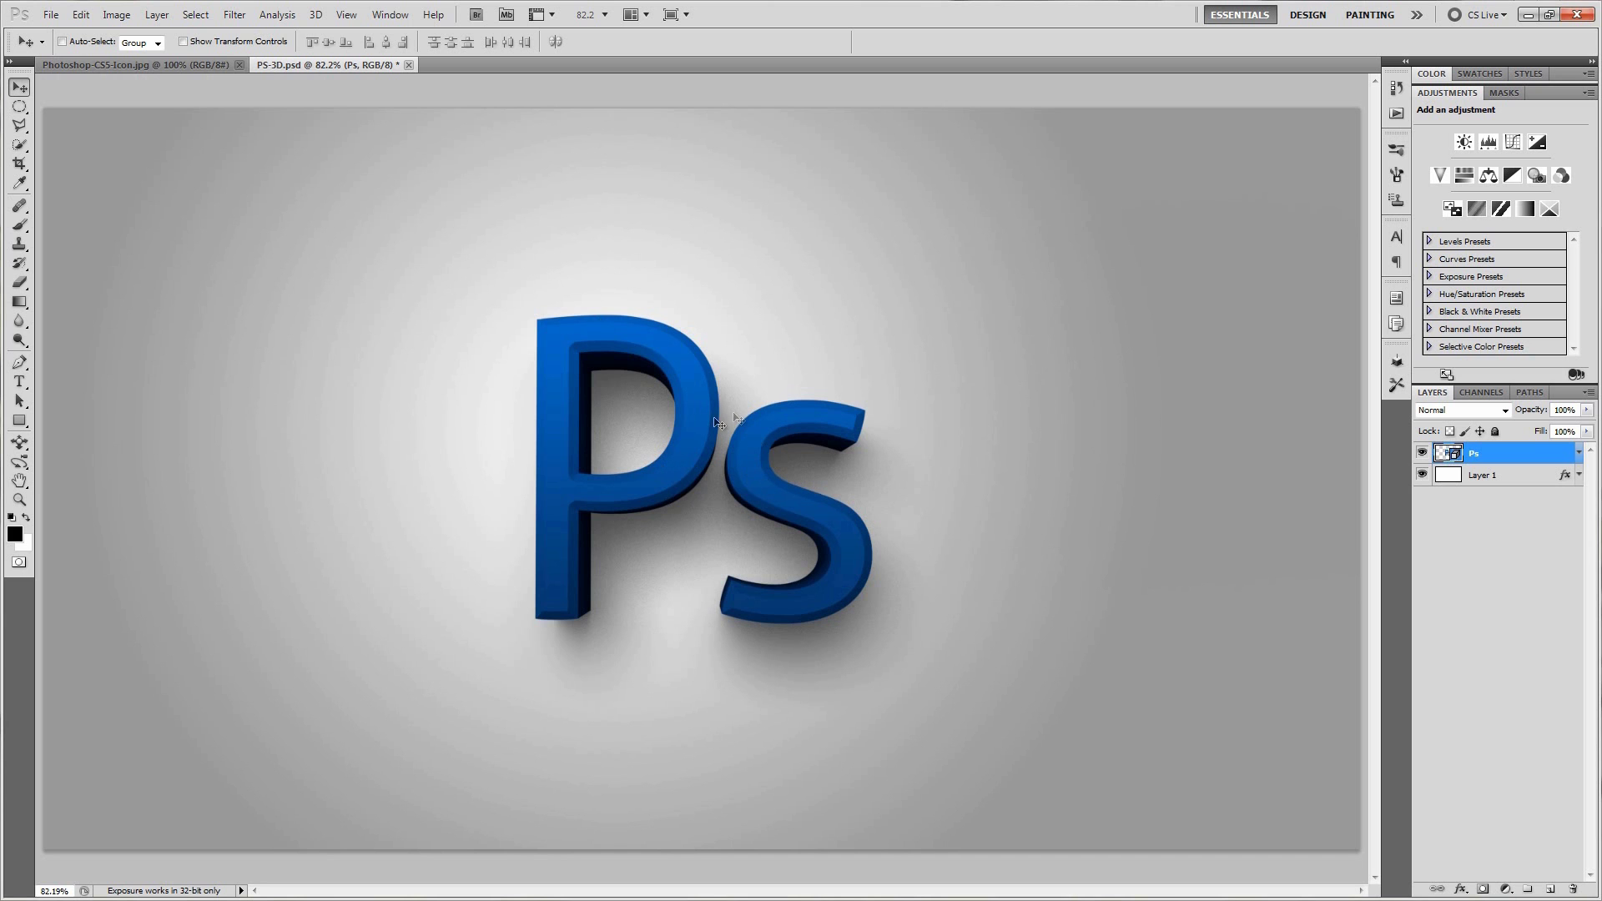
Step: Create Untitled-1 via File > New at 1920 × 1080 px, 72 ppi, with a White background
{"action": "left_click", "coordinate": [51, 14]}
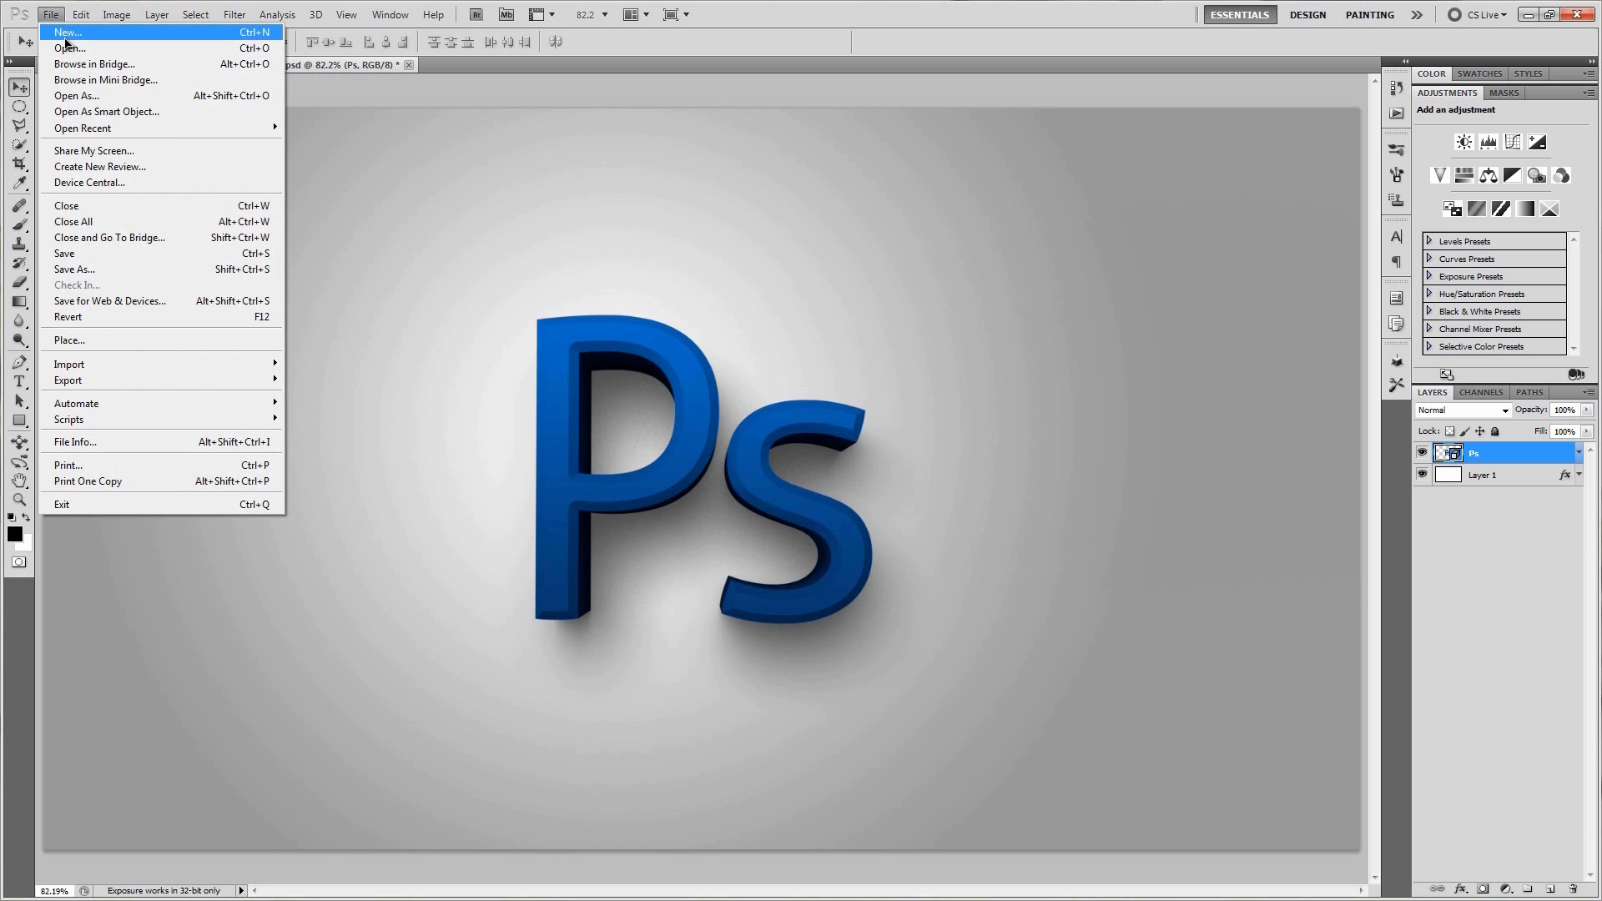
{"action": "left_click", "coordinate": [65, 31]}
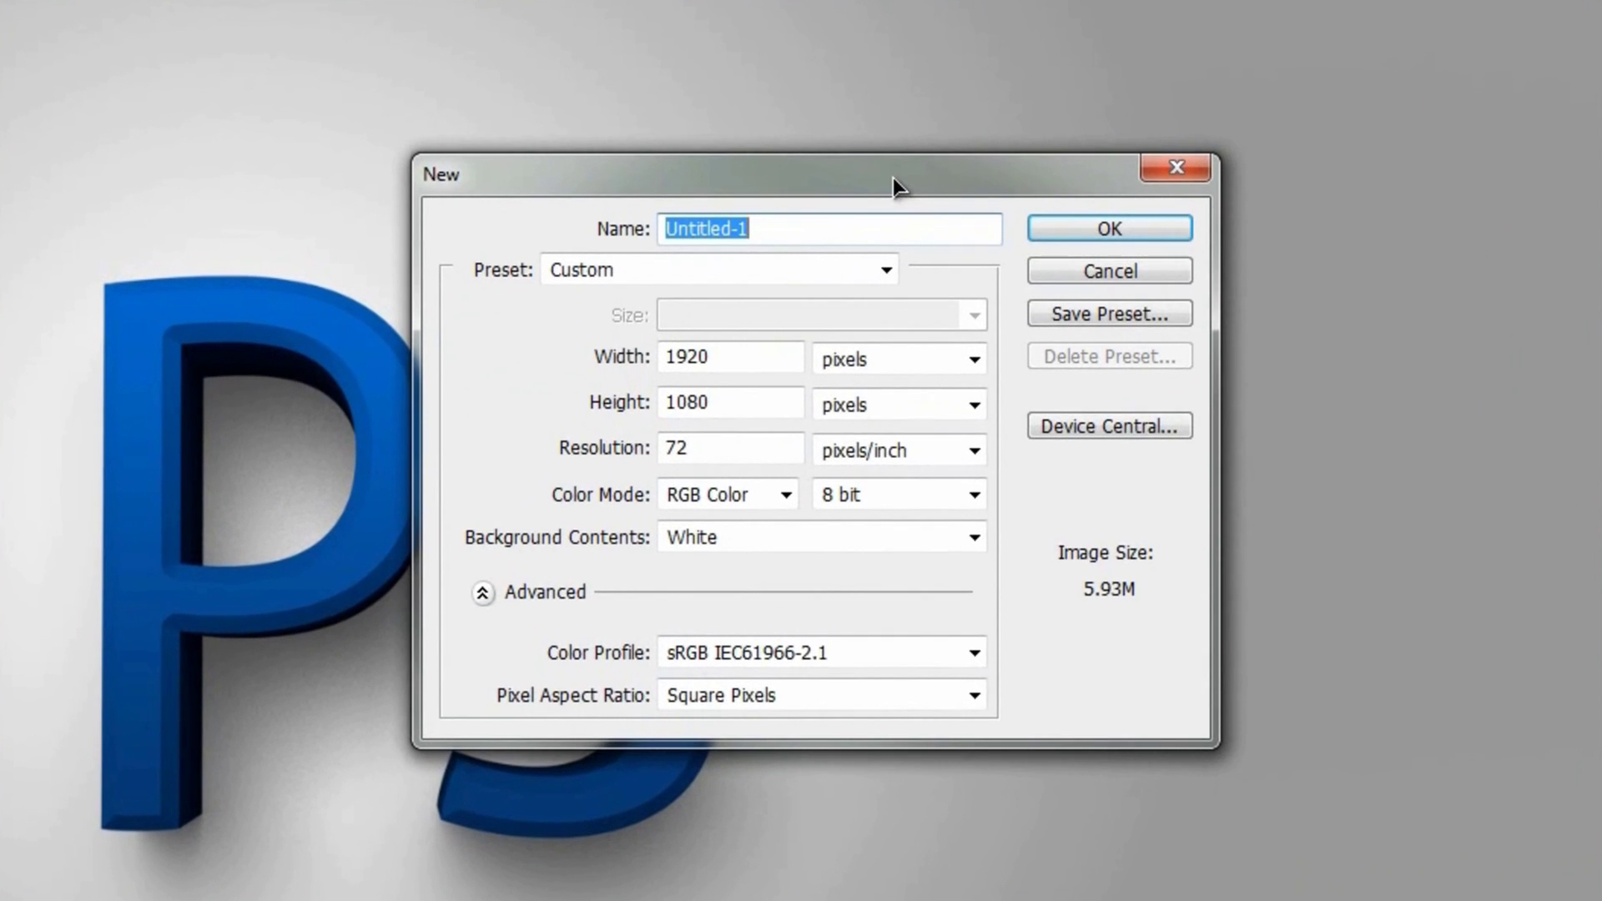
{"action": "left_click_drag", "start_coordinate": [906, 190], "coordinate": [1246, 14]}
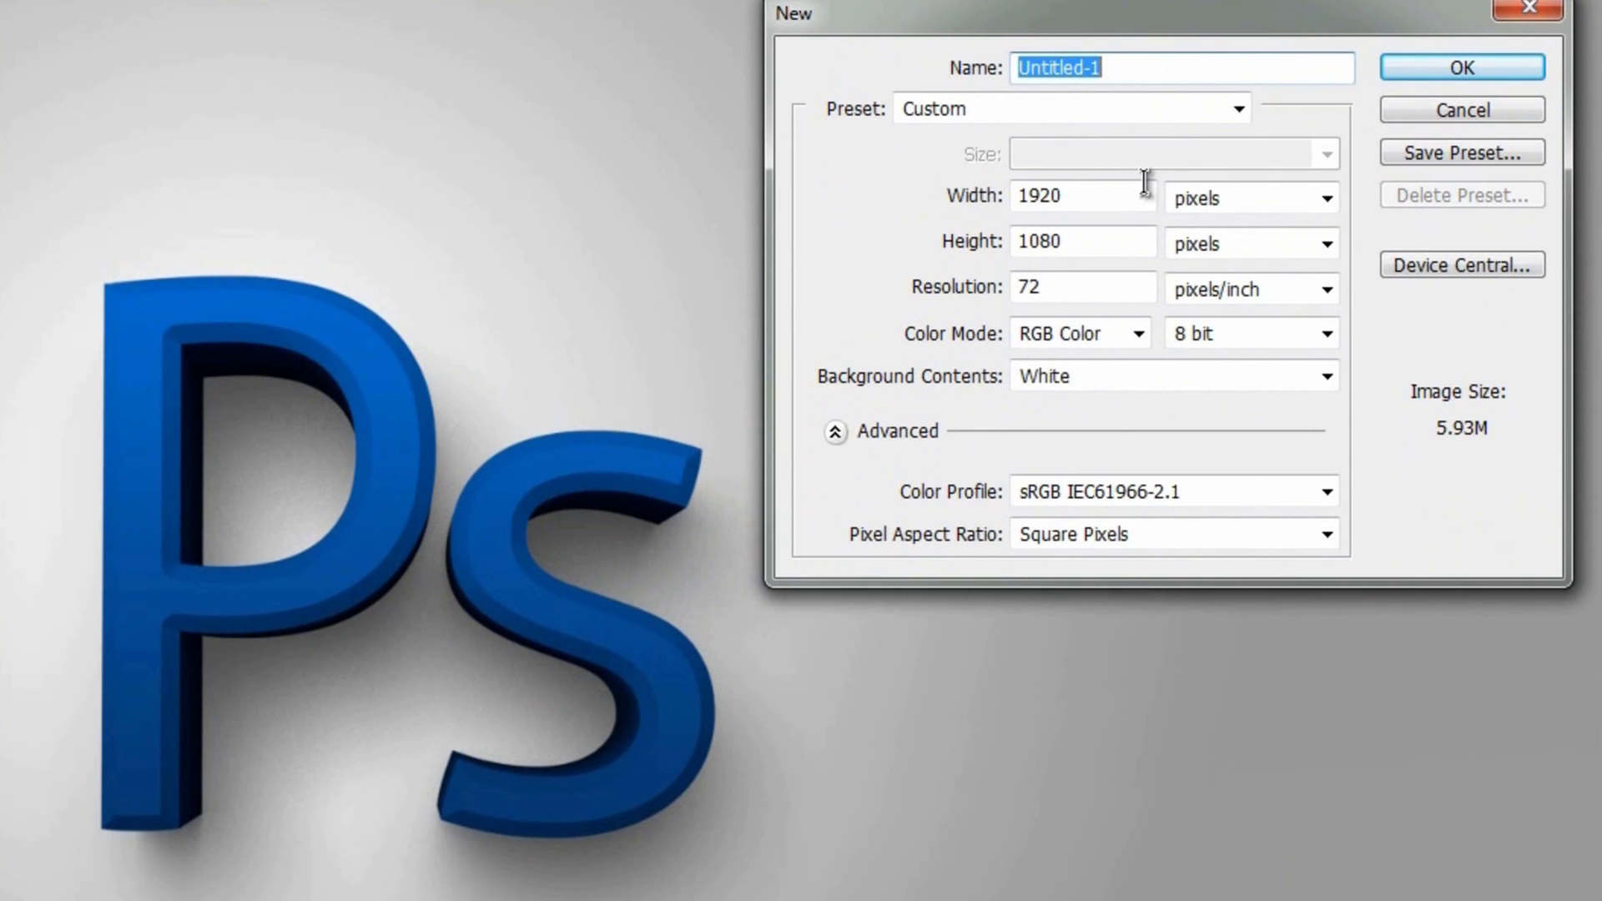
{"action": "left_click", "coordinate": [1100, 250]}
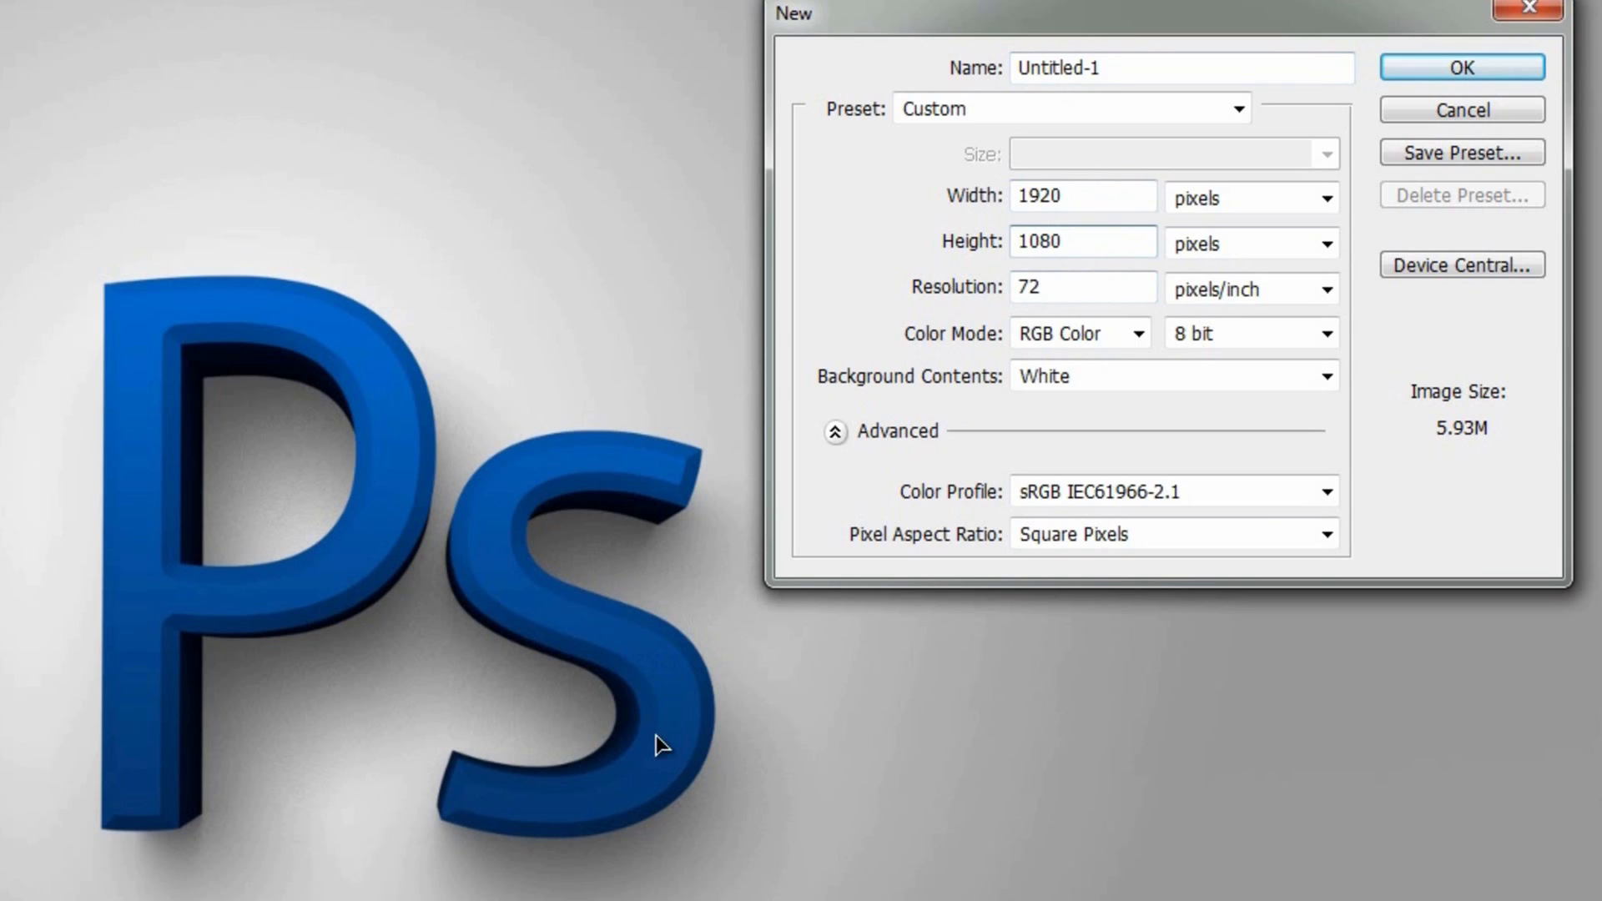
{"action": "left_click", "coordinate": [1092, 190]}
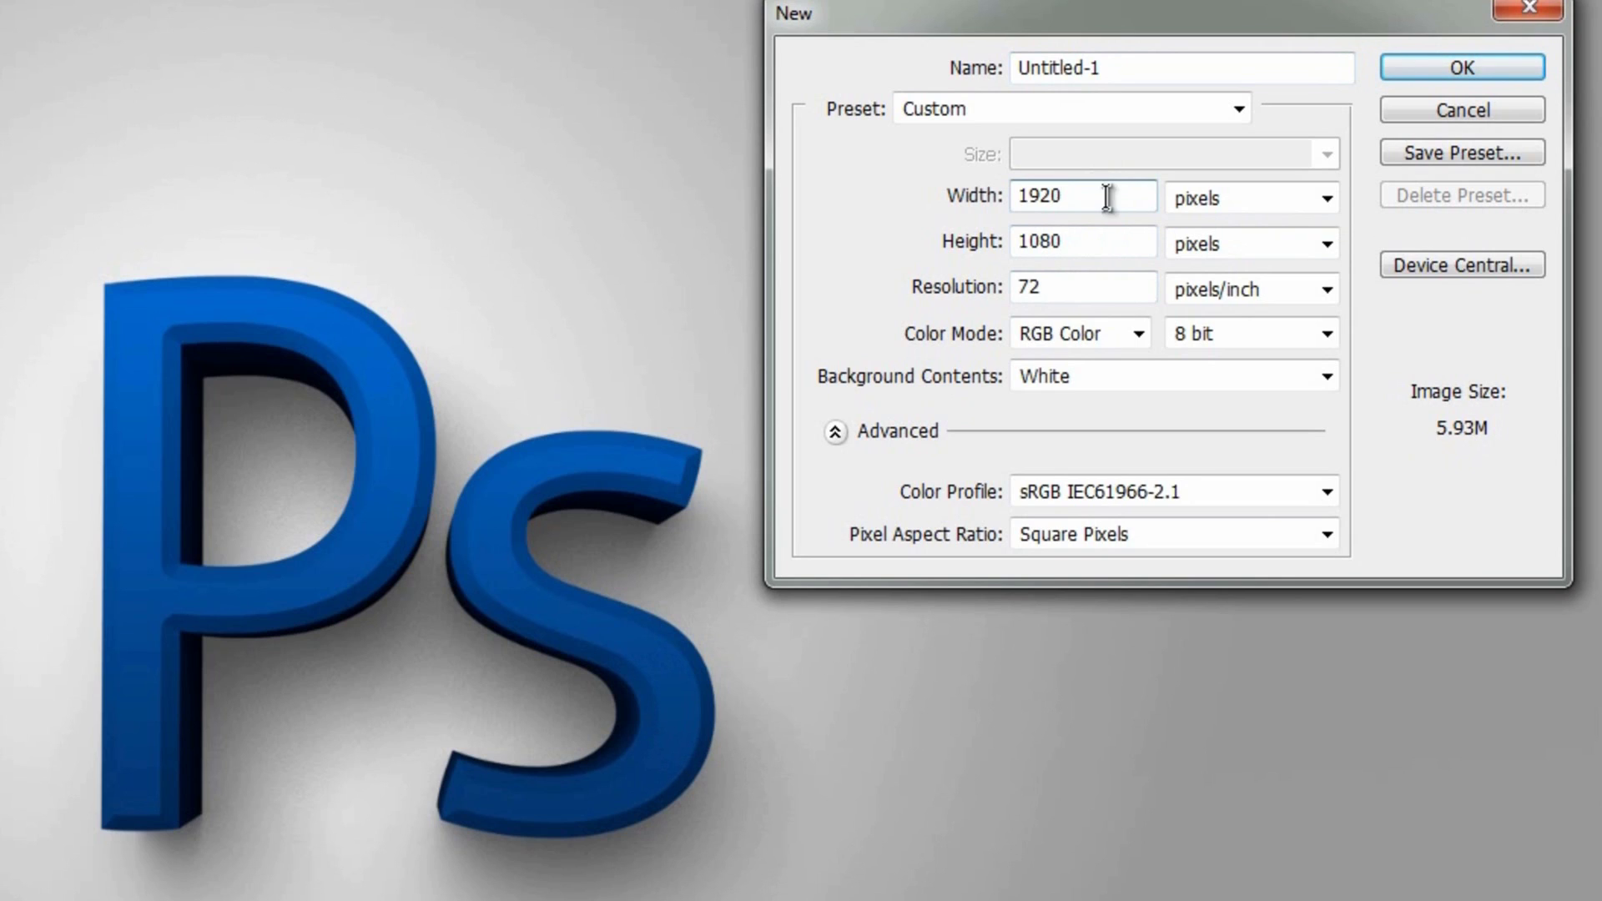
{"action": "double_click", "coordinate": [1100, 195]}
{"action": "double_click", "coordinate": [1098, 240]}
{"action": "left_click", "coordinate": [1090, 377]}
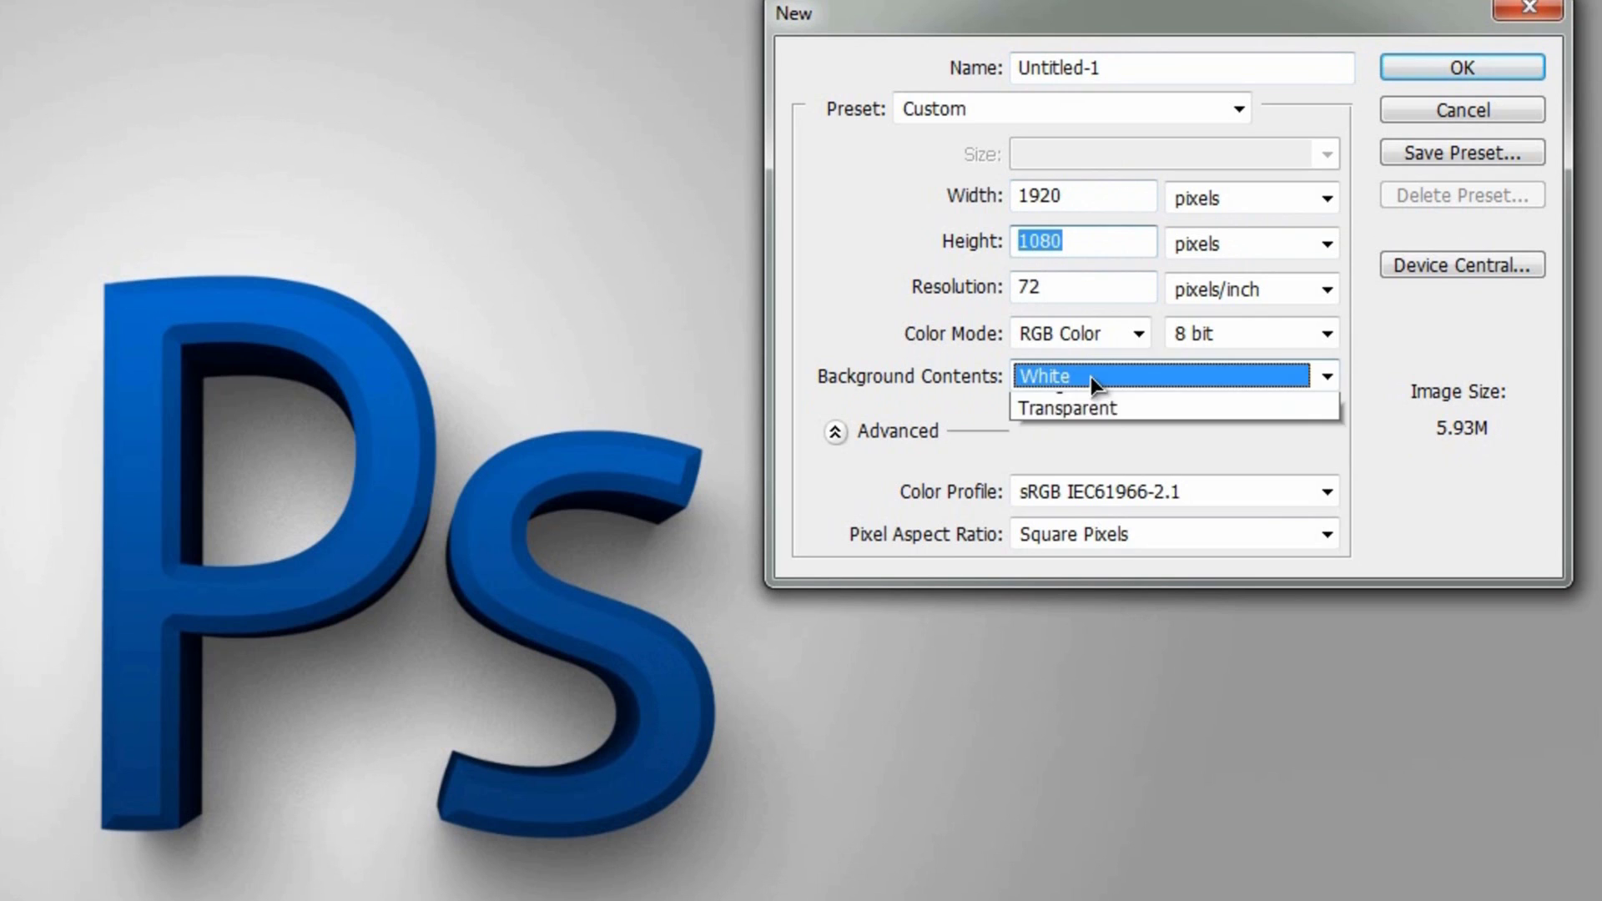
{"action": "left_click", "coordinate": [1078, 402]}
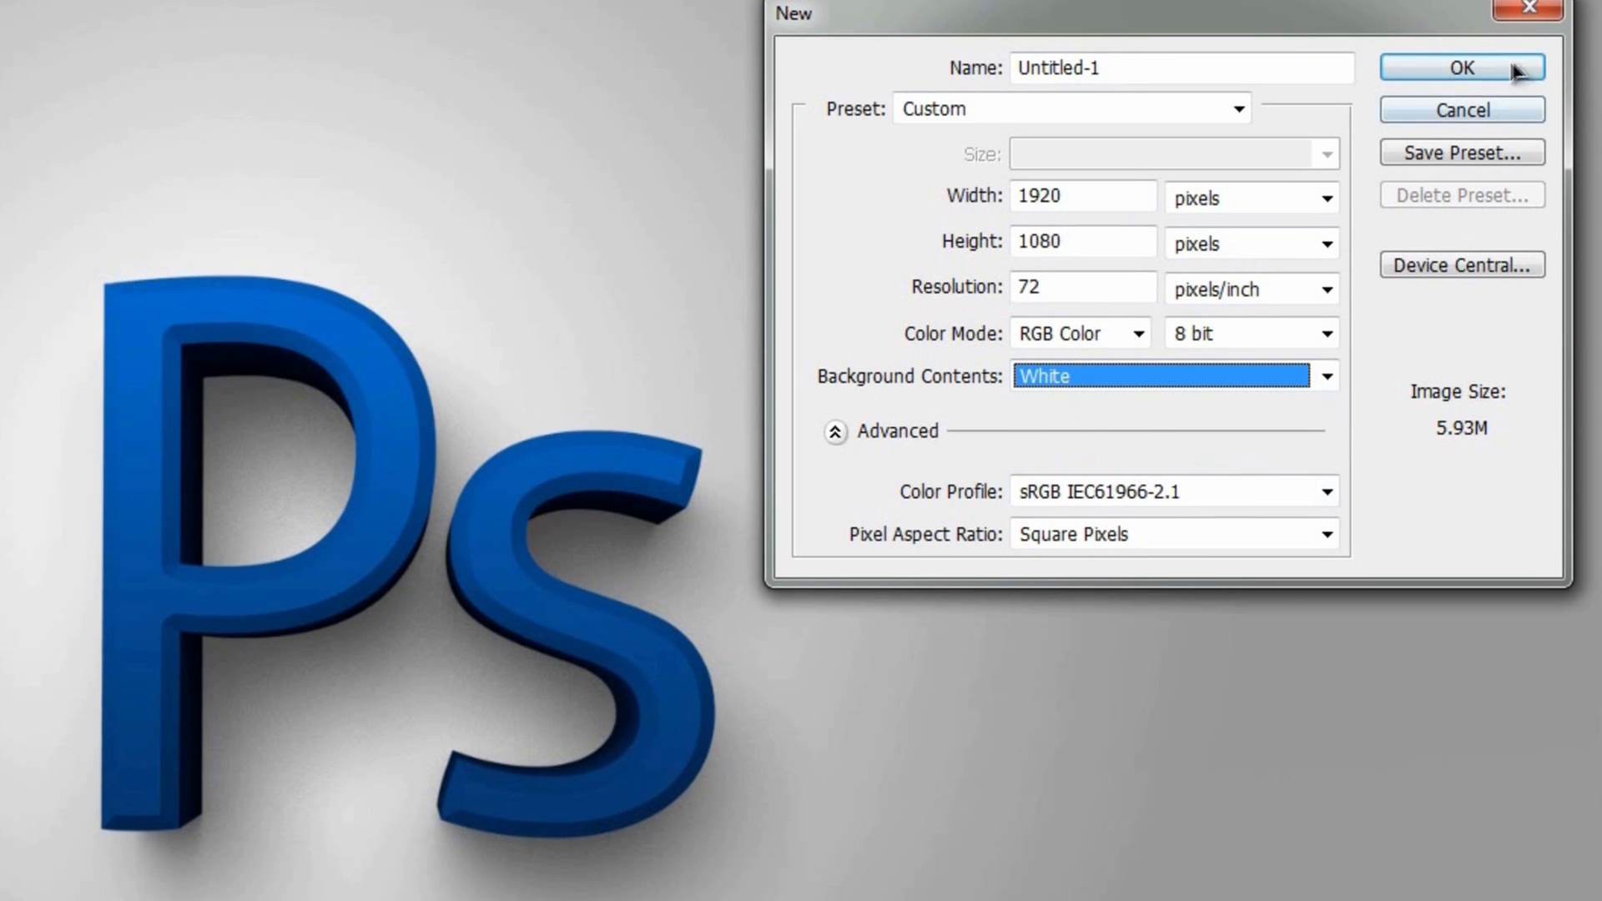
{"action": "left_click", "coordinate": [1462, 67]}
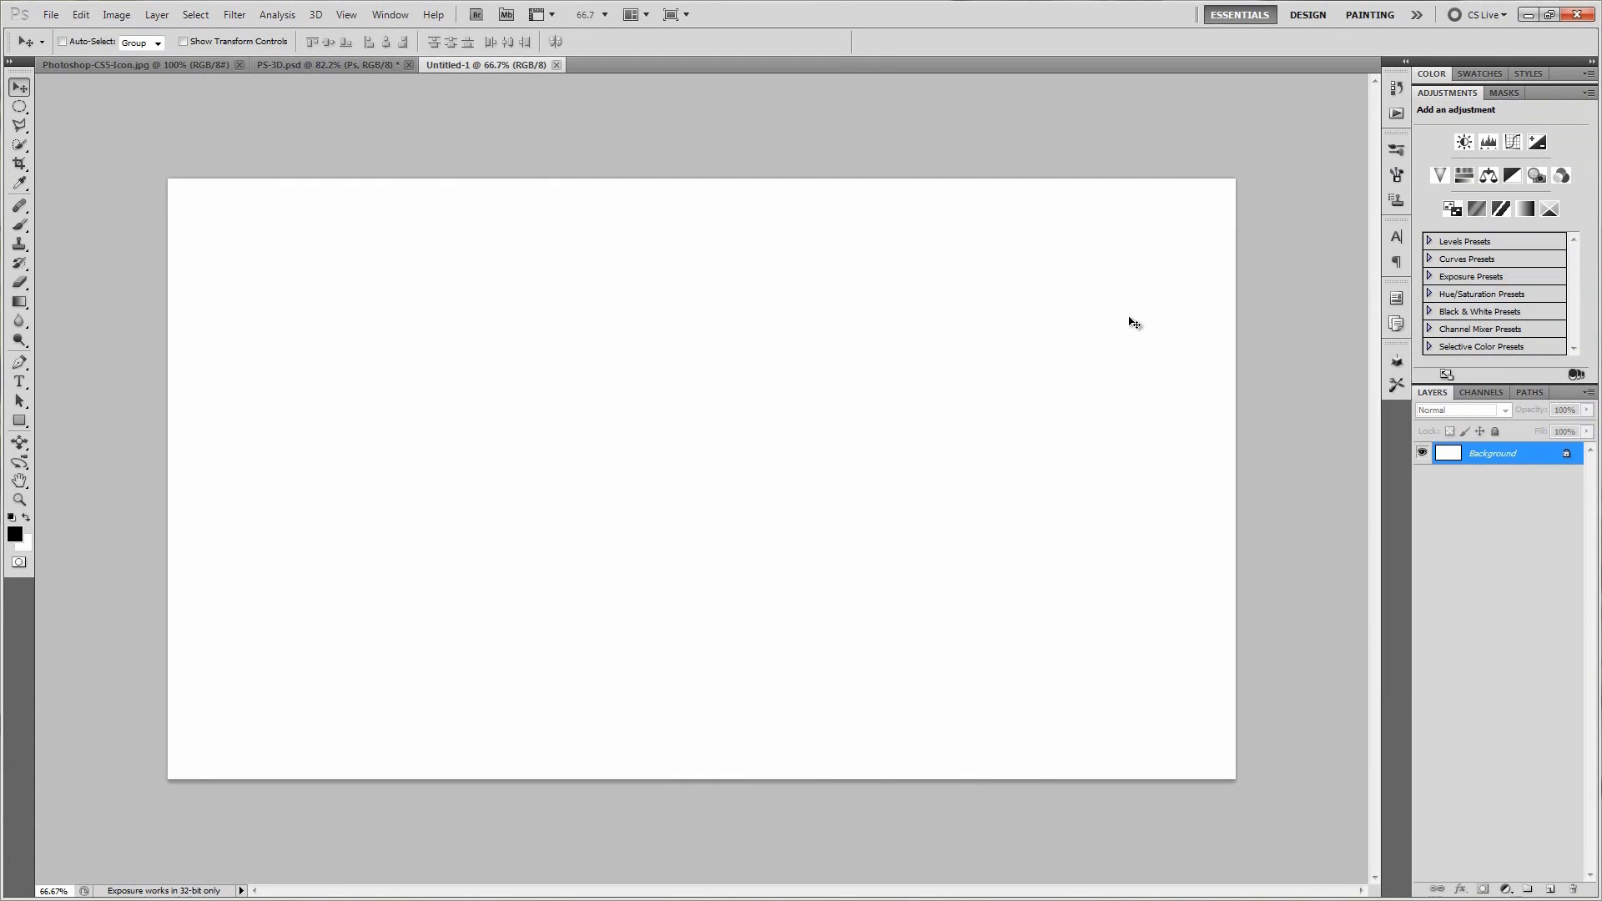
Step: Fit the canvas to the window and convert the Background into Layer 0
{"action": "key", "text": "ctrl+0"}
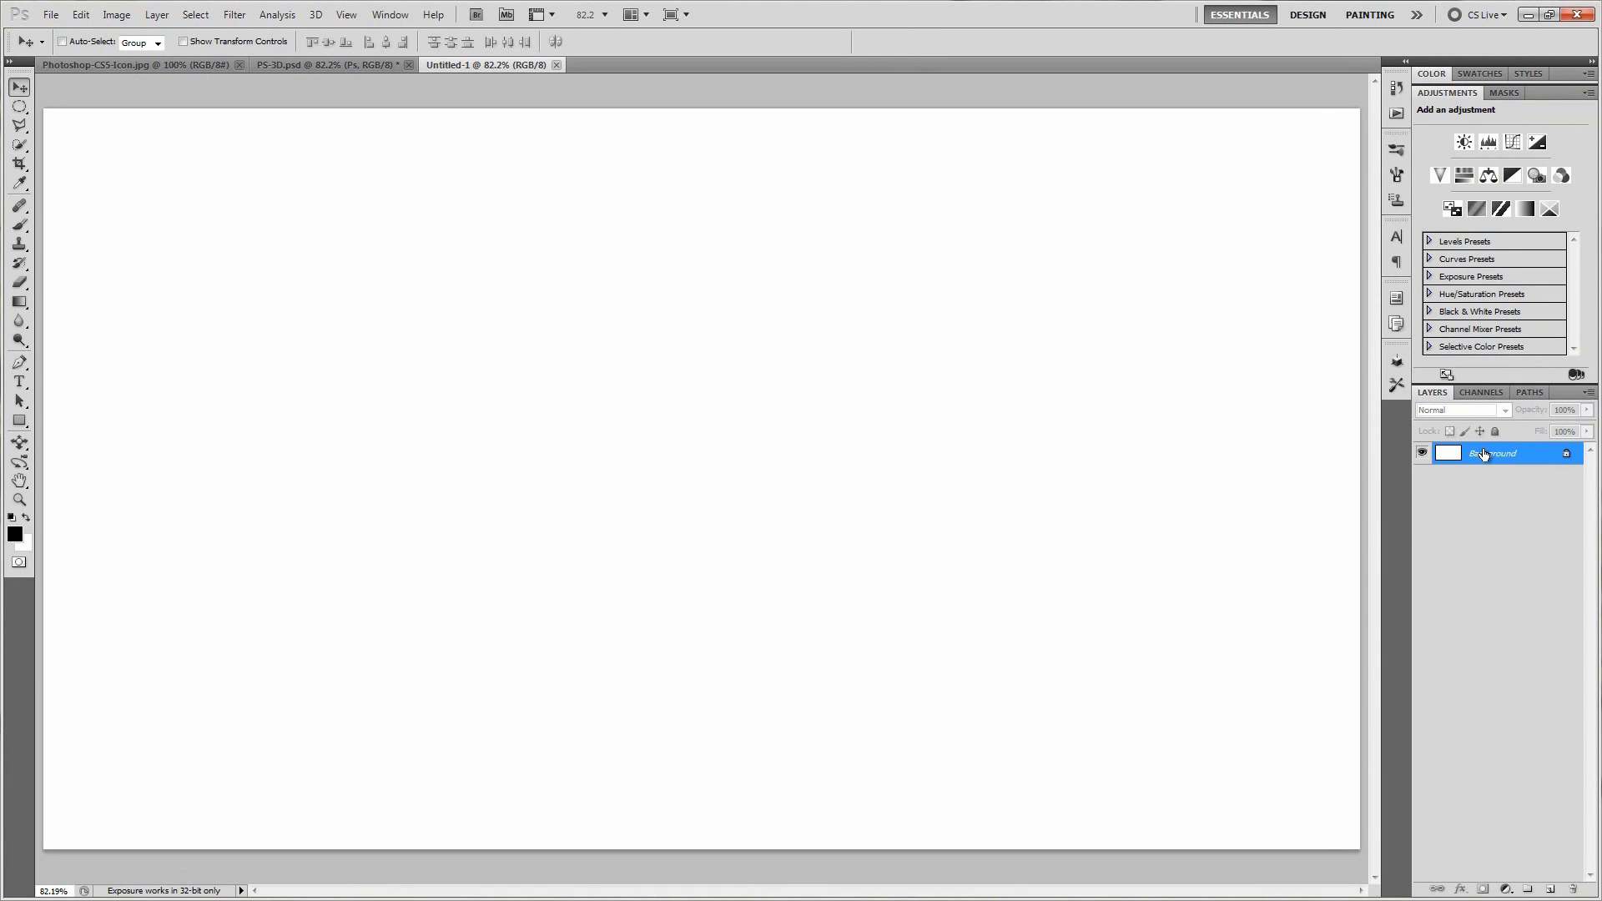
{"action": "double_click", "coordinate": [1489, 454]}
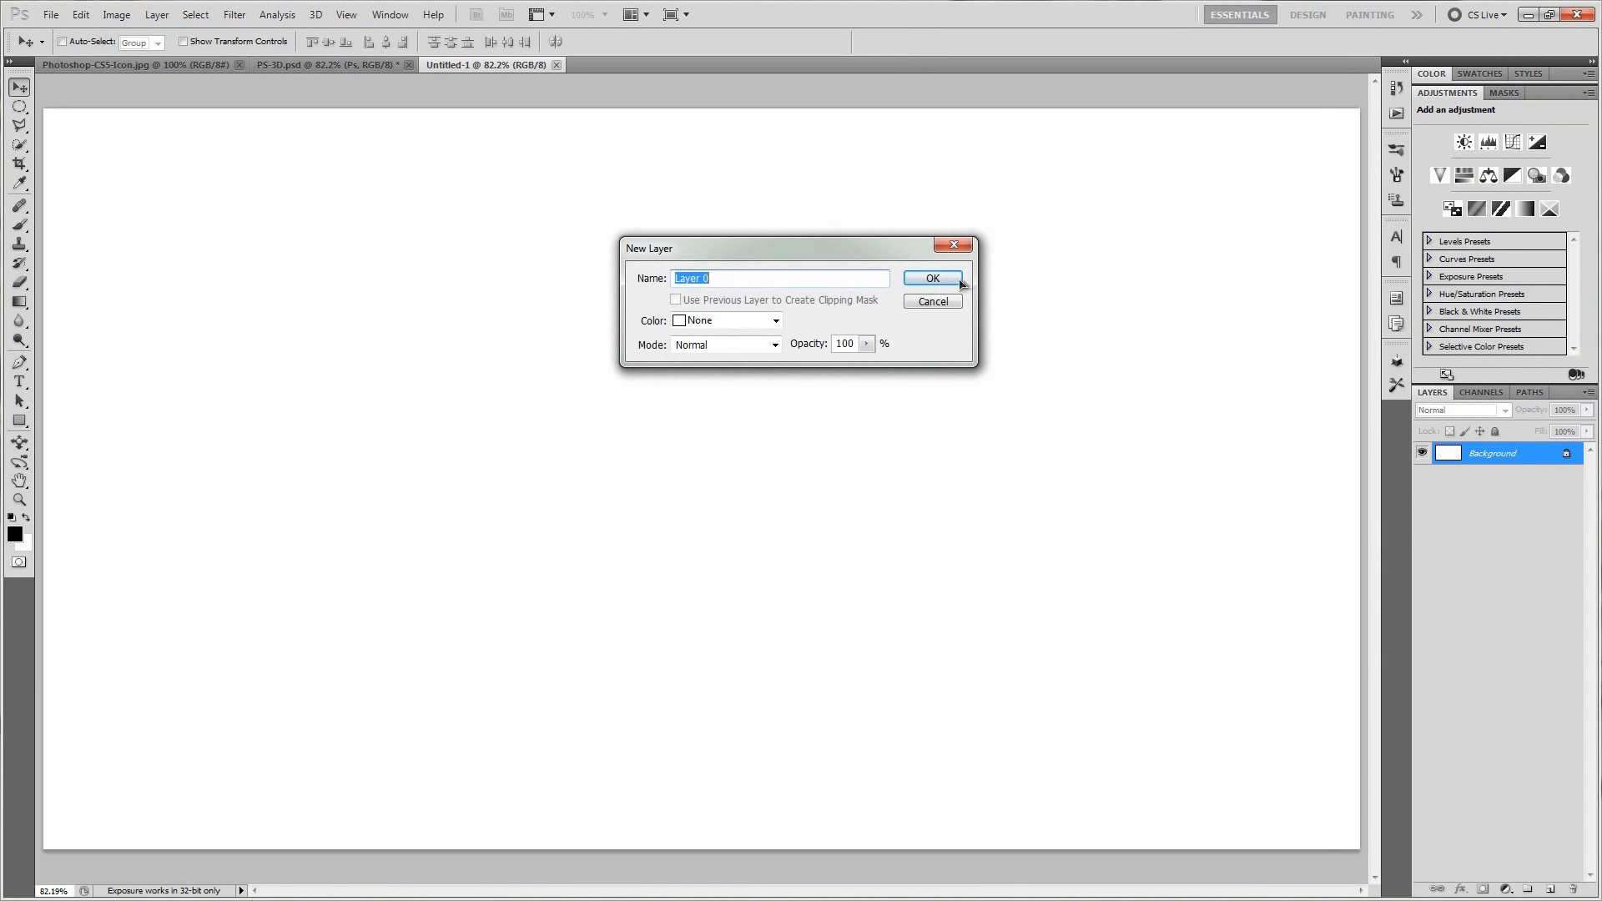
{"action": "left_click", "coordinate": [959, 281]}
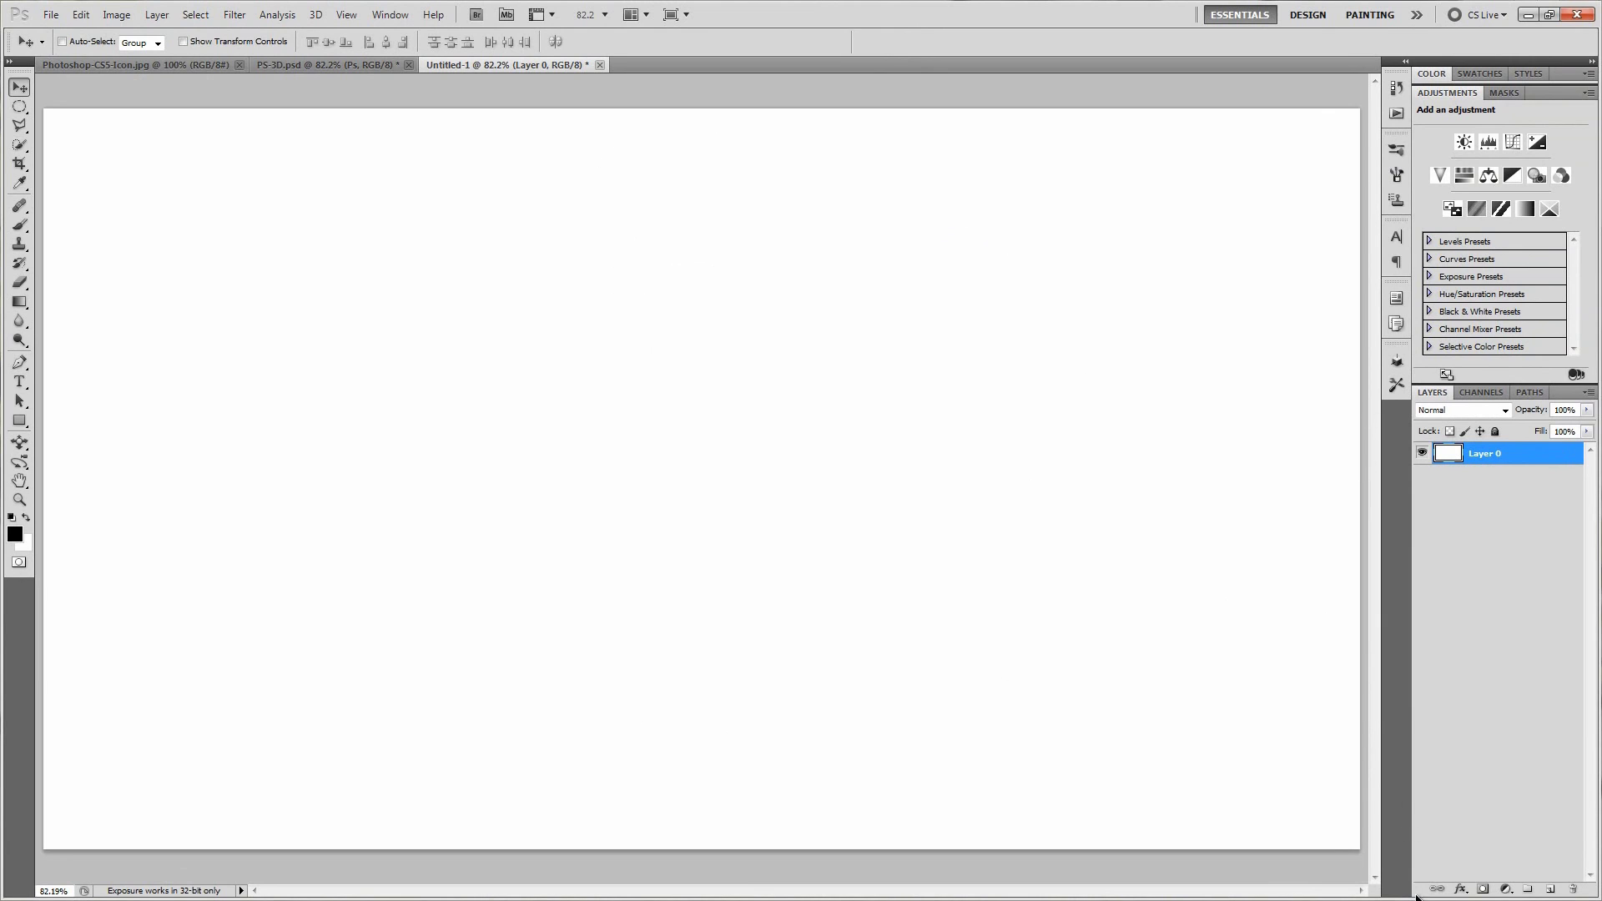
Step: Give Layer 0 a reversed radial Gradient Overlay at 150% scale and 40% opacity
{"action": "left_click", "coordinate": [1460, 888]}
{"action": "left_click", "coordinate": [1495, 843]}
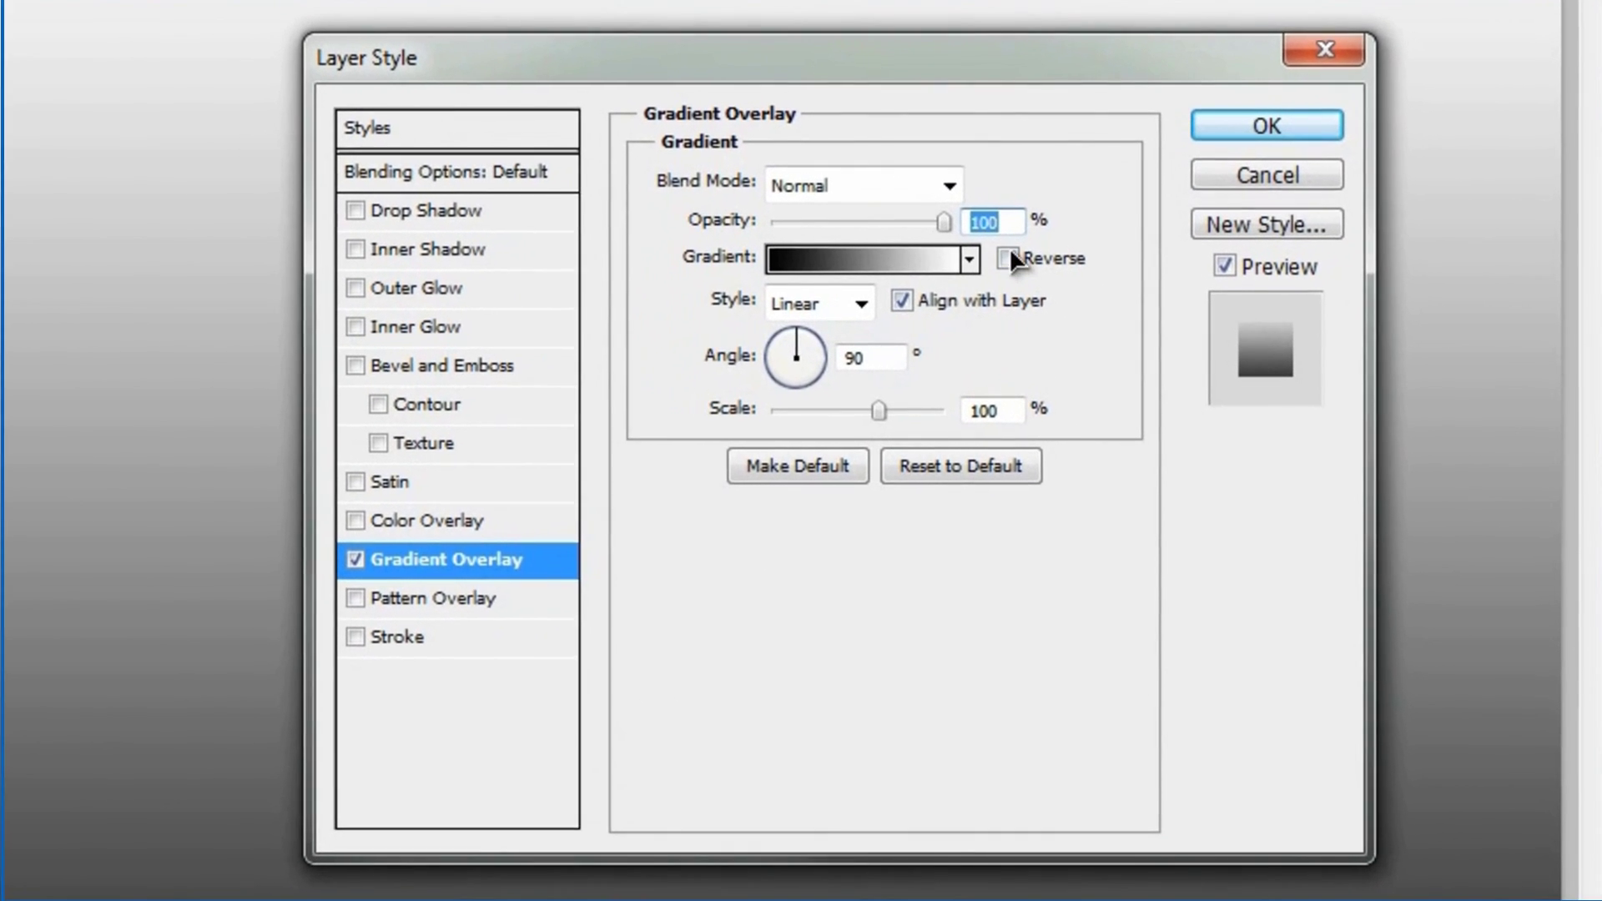
{"action": "left_click", "coordinate": [1099, 297]}
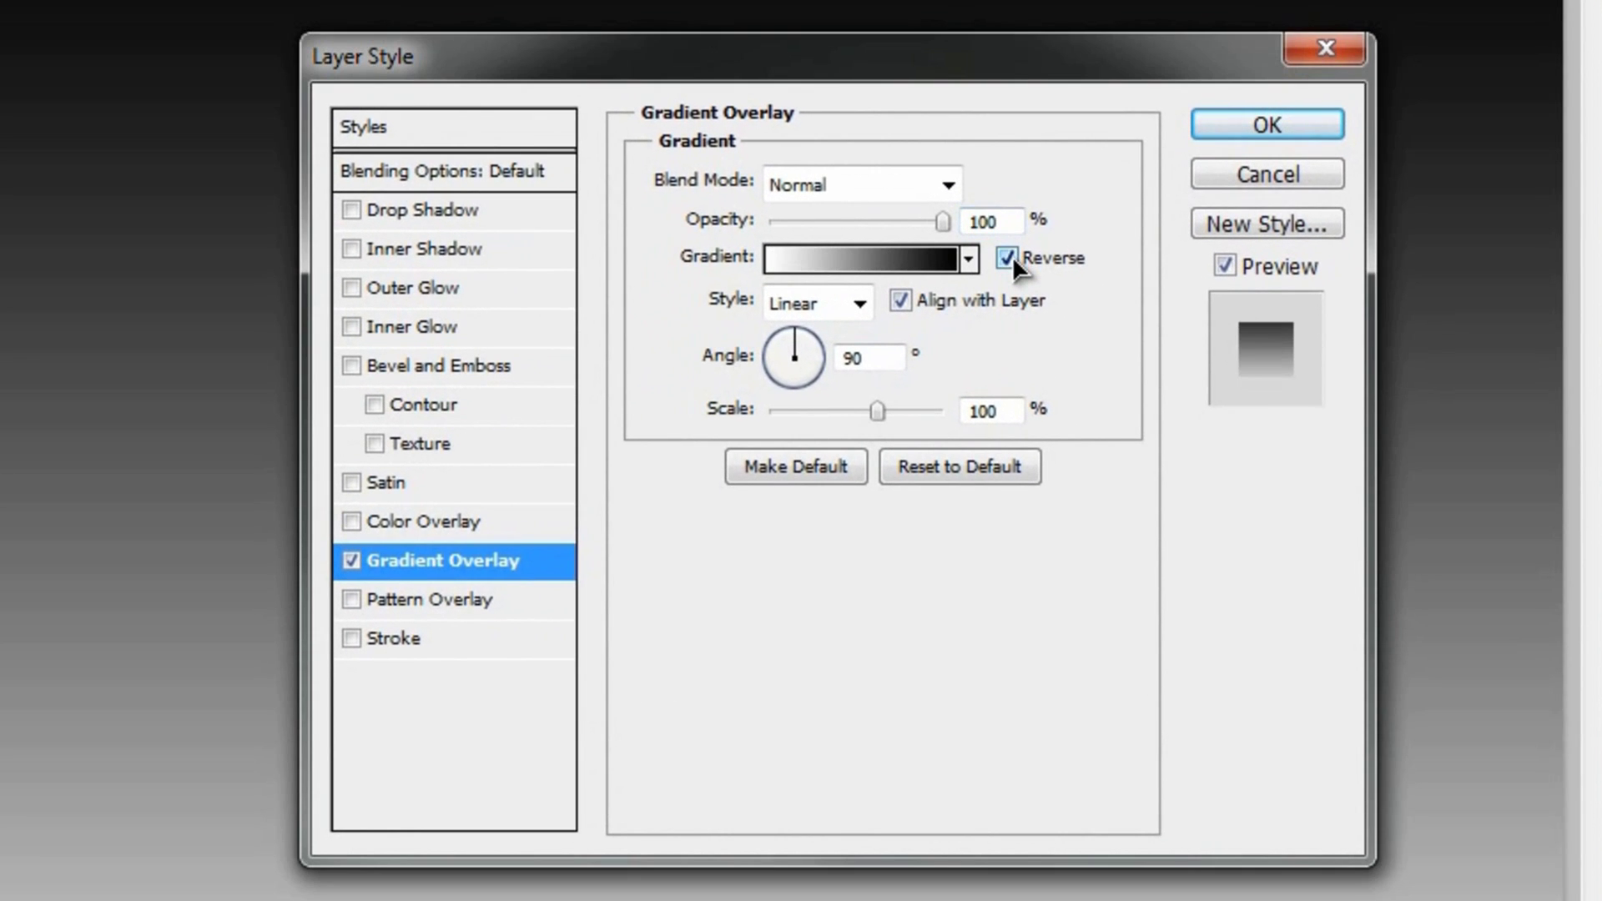
{"action": "left_click", "coordinate": [784, 301]}
{"action": "left_click", "coordinate": [819, 367]}
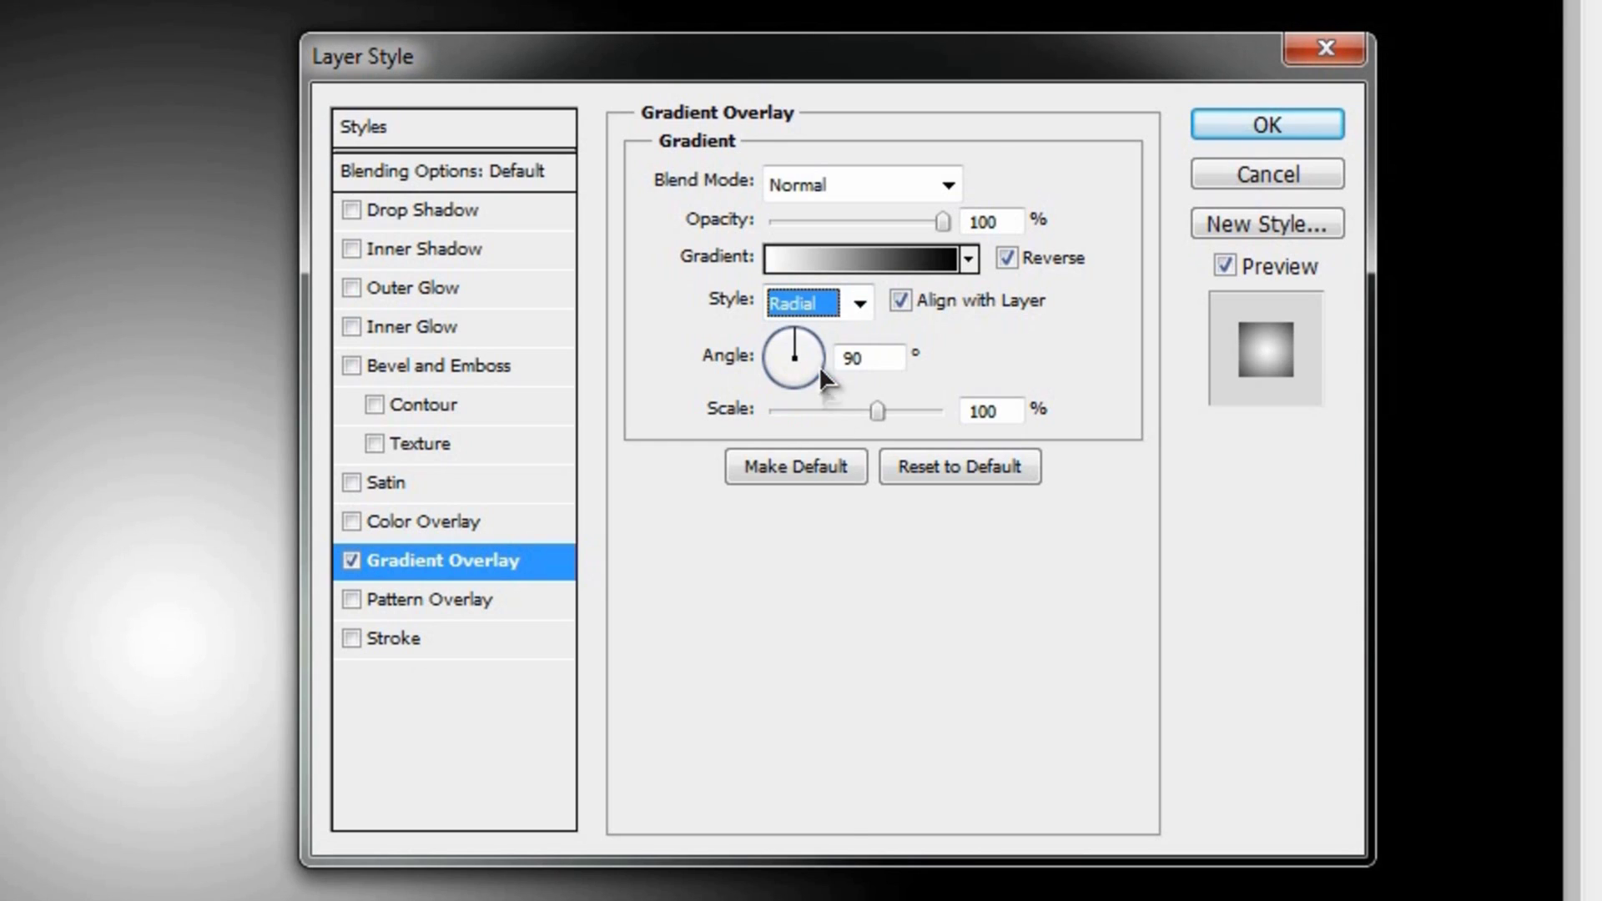
{"action": "left_click_drag", "start_coordinate": [876, 413], "coordinate": [975, 402]}
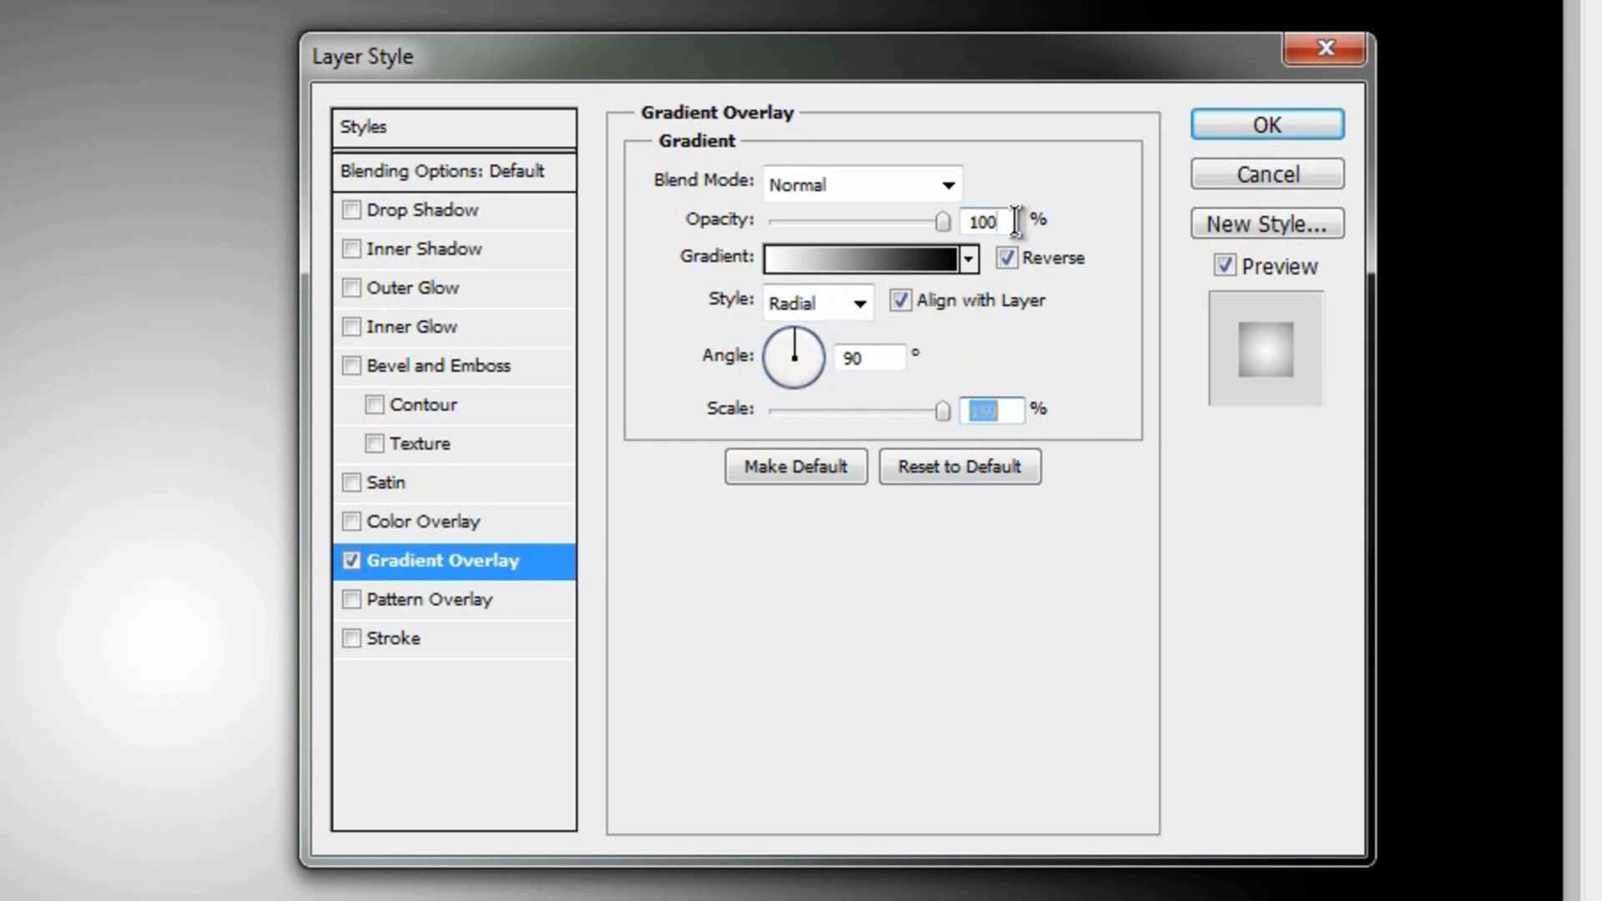
{"action": "left_click", "coordinate": [933, 230]}
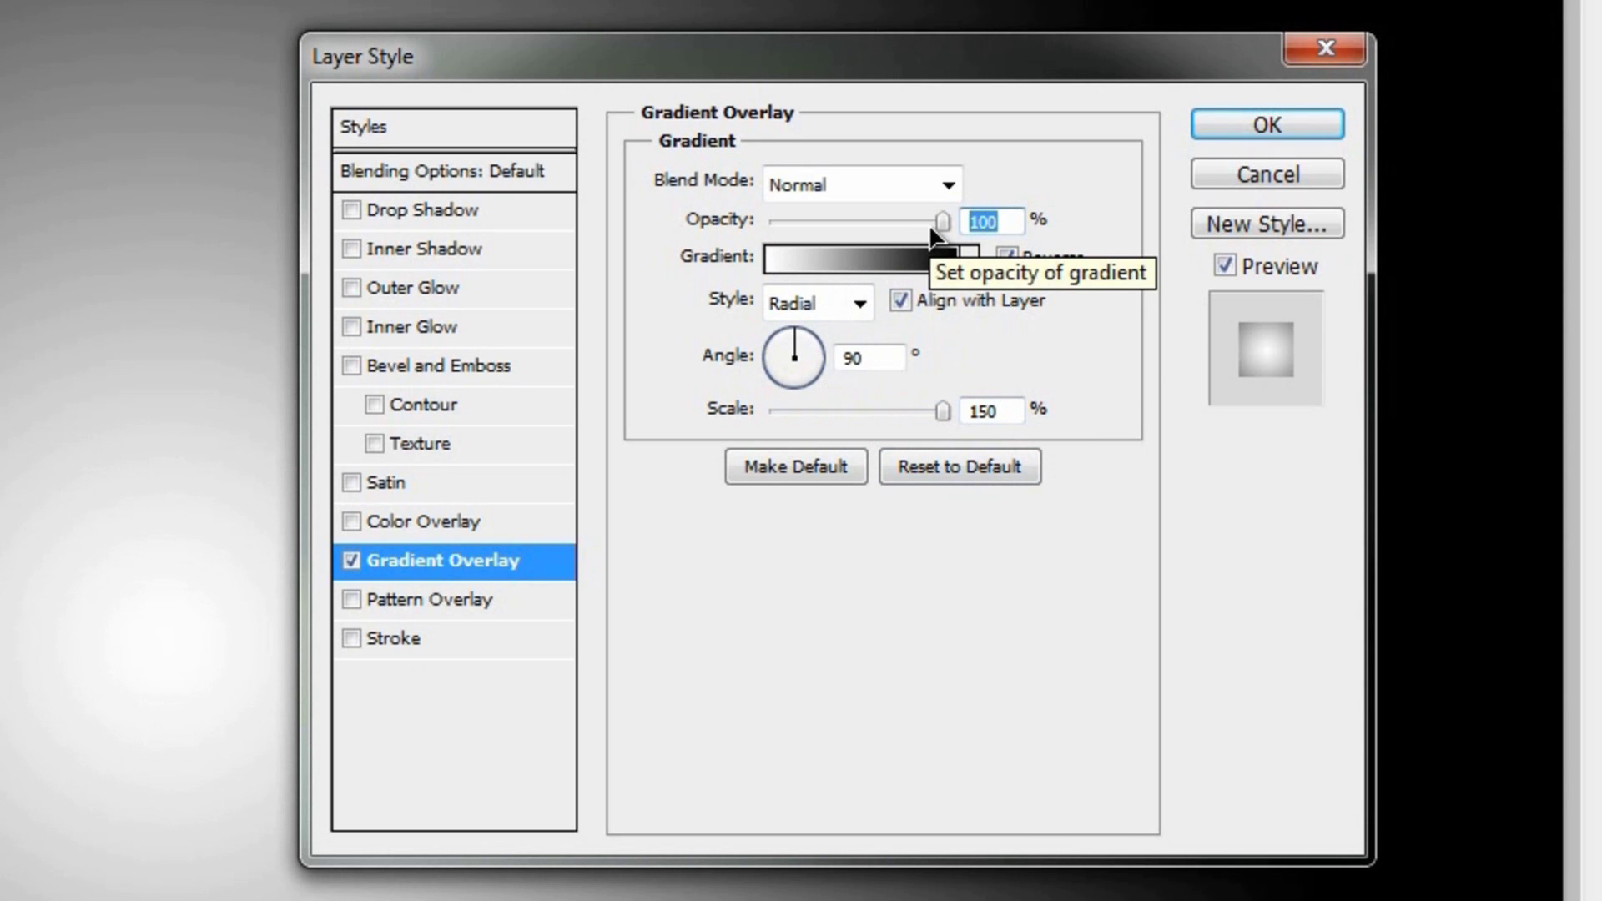
{"action": "type", "text": "40"}
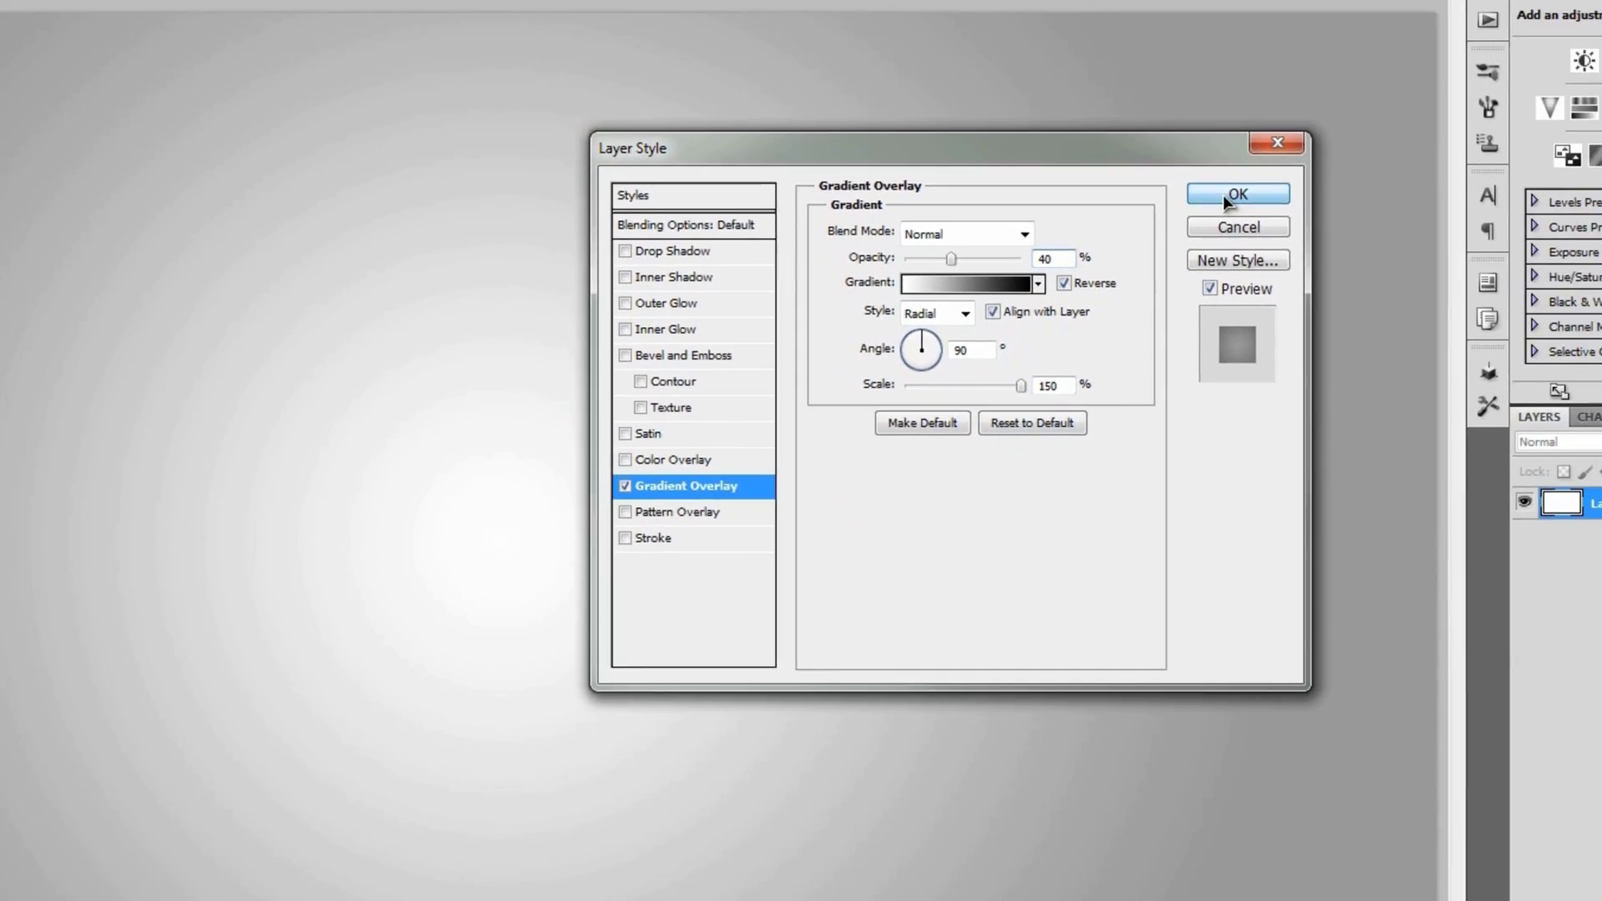
{"action": "left_click", "coordinate": [1267, 125]}
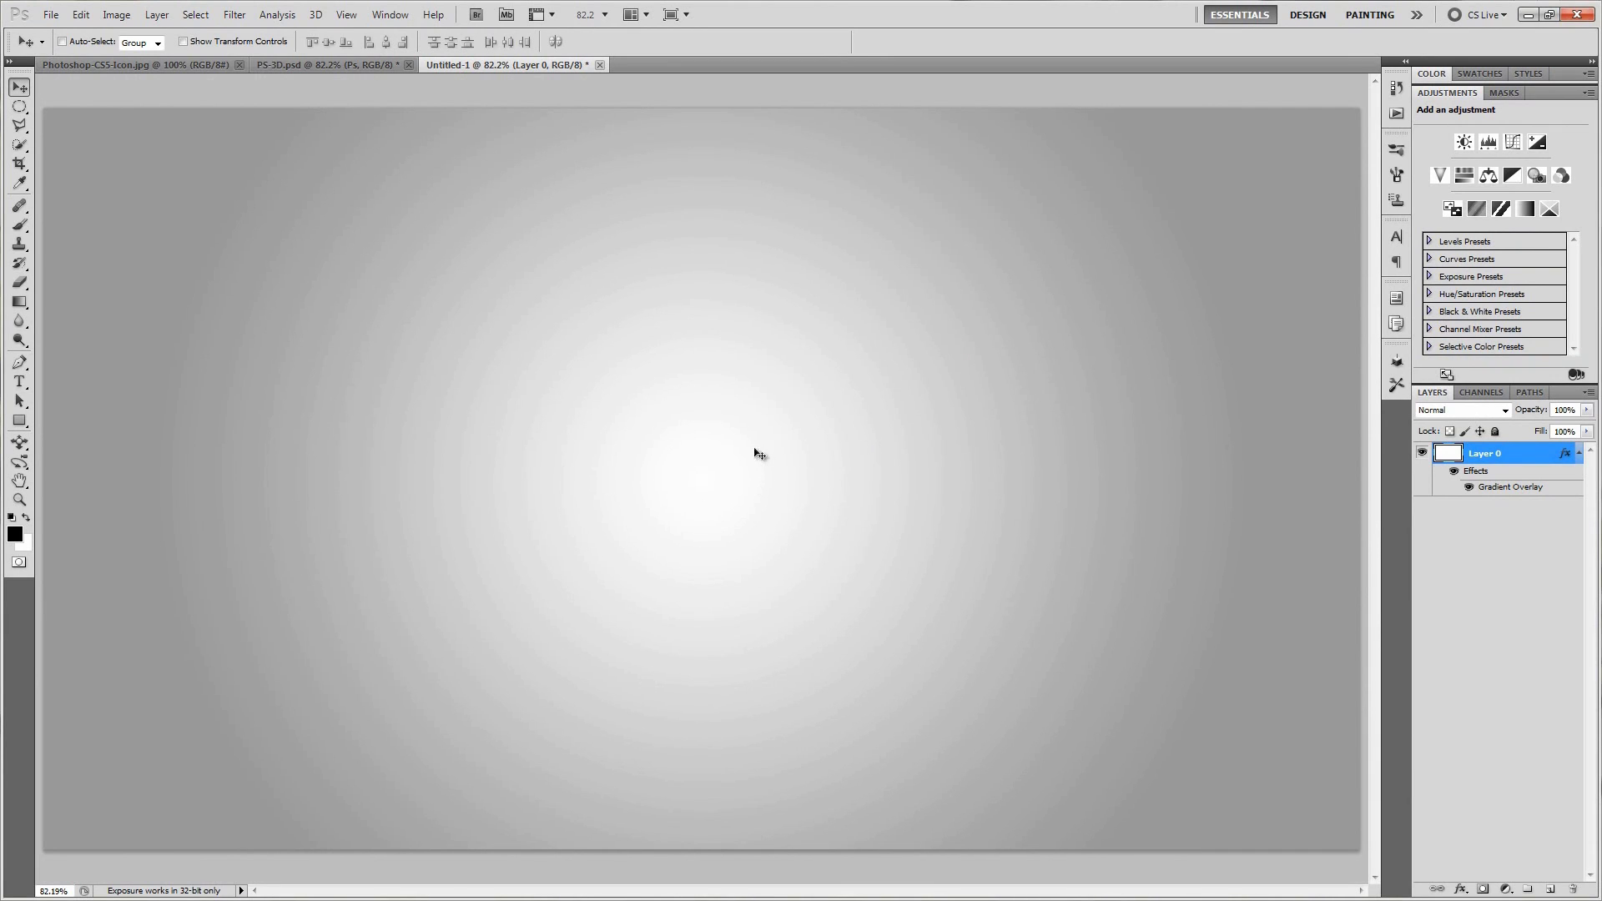
Step: Type a black 700 pt Aller 'Ps', move it to the canvas centre, and commit it
{"action": "left_click", "coordinate": [1578, 453]}
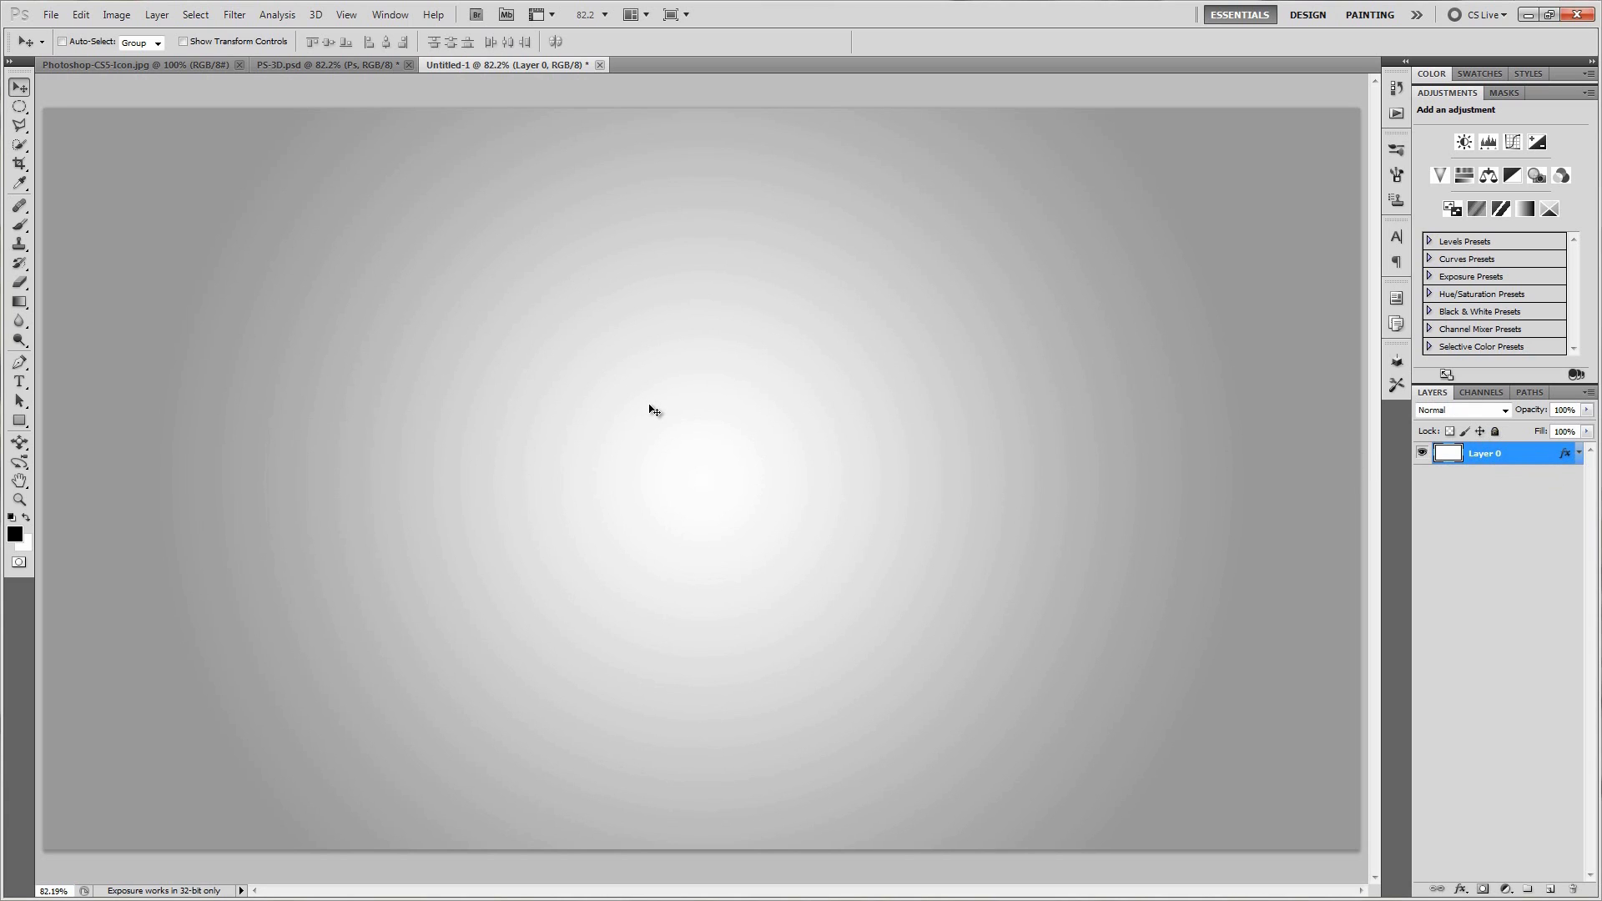
{"action": "key", "text": "t"}
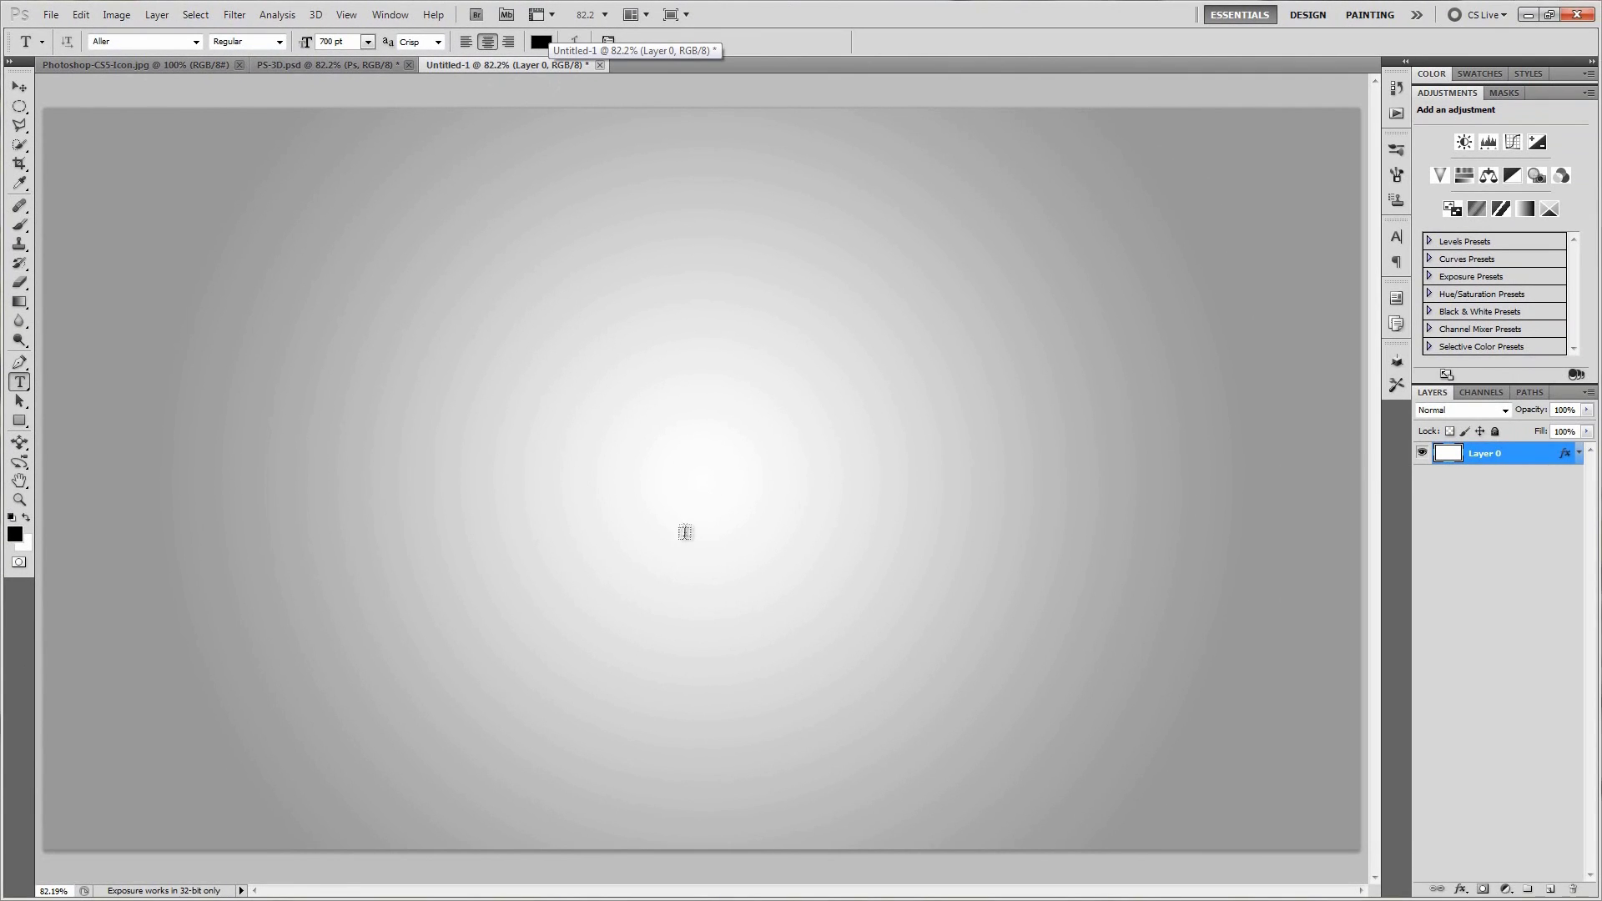
{"action": "left_click", "coordinate": [686, 543]}
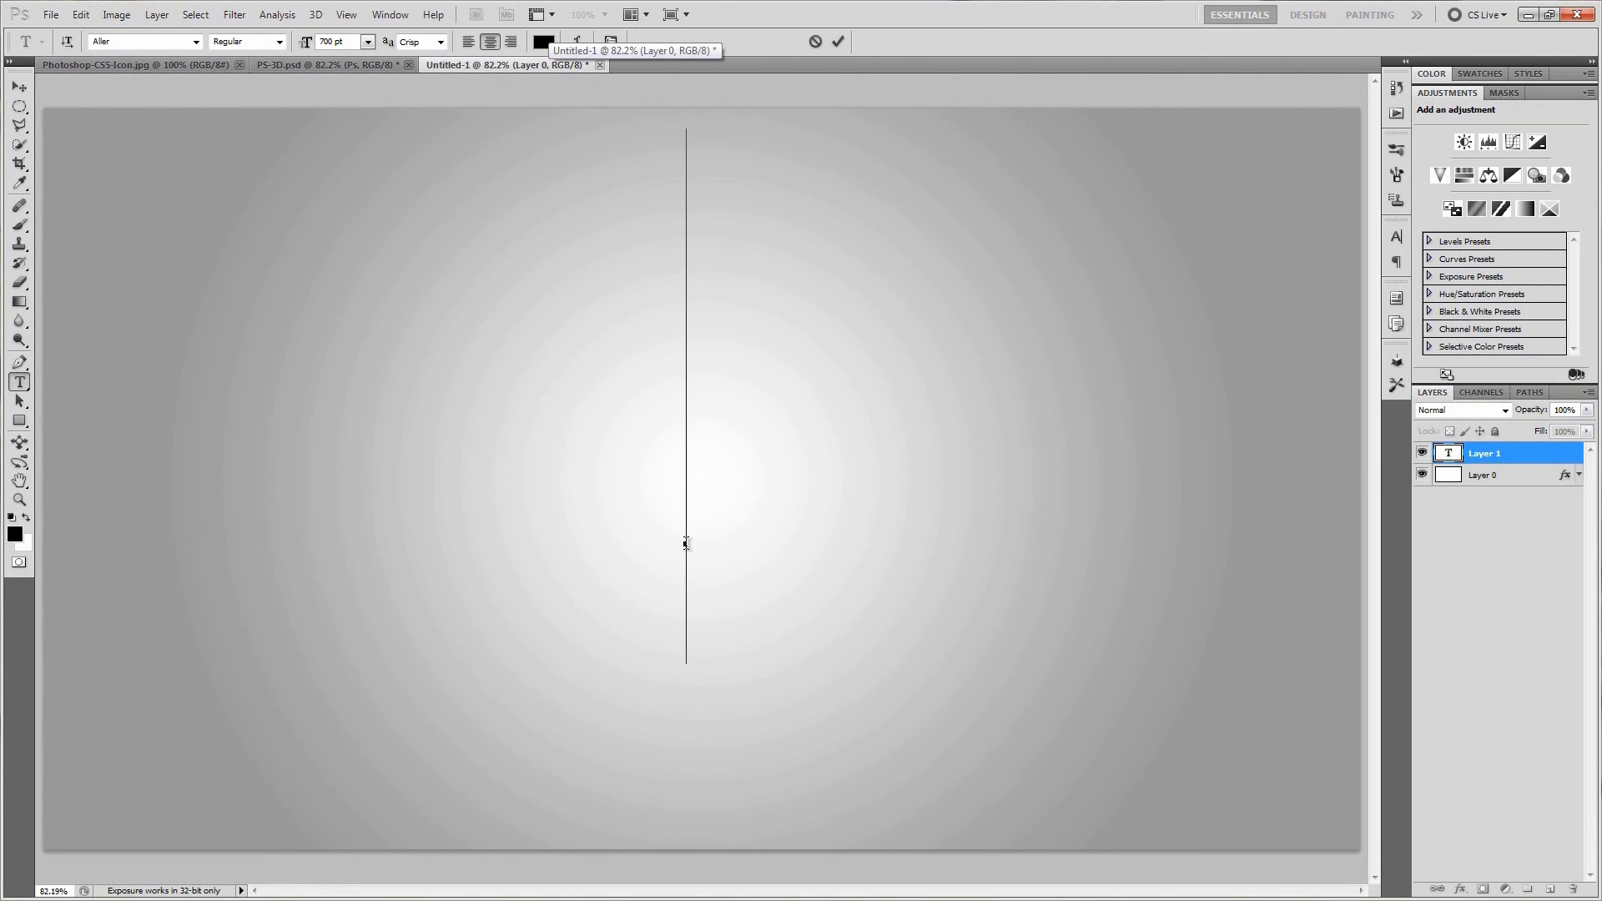
{"action": "type", "text": "Ps"}
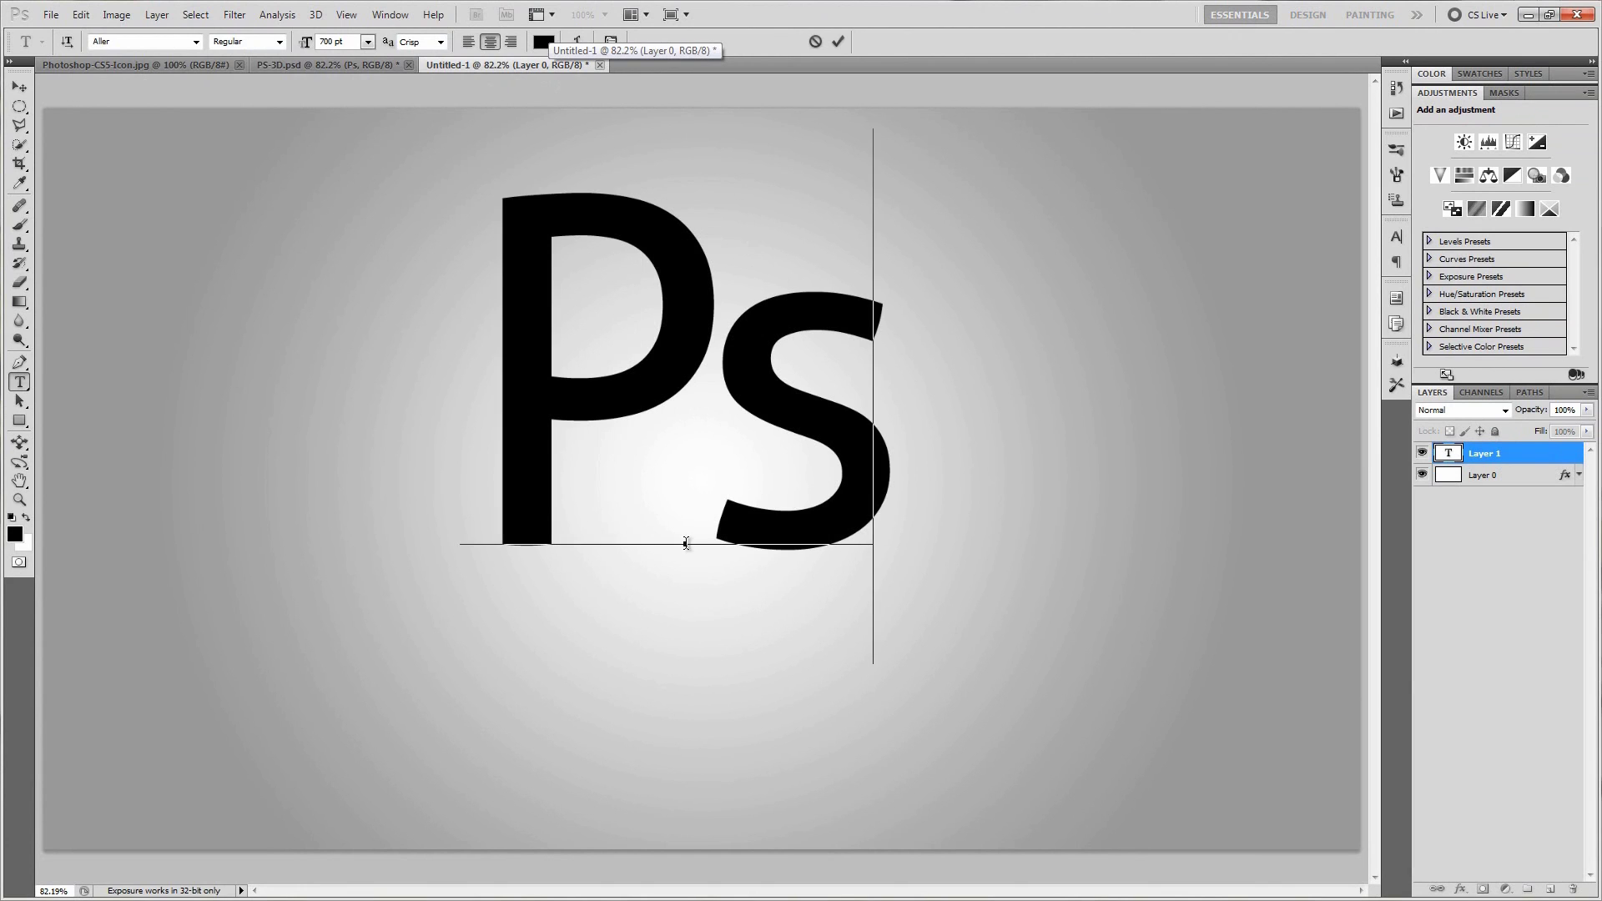
{"action": "left_click_drag", "start_coordinate": [1186, 288], "coordinate": [1205, 364]}
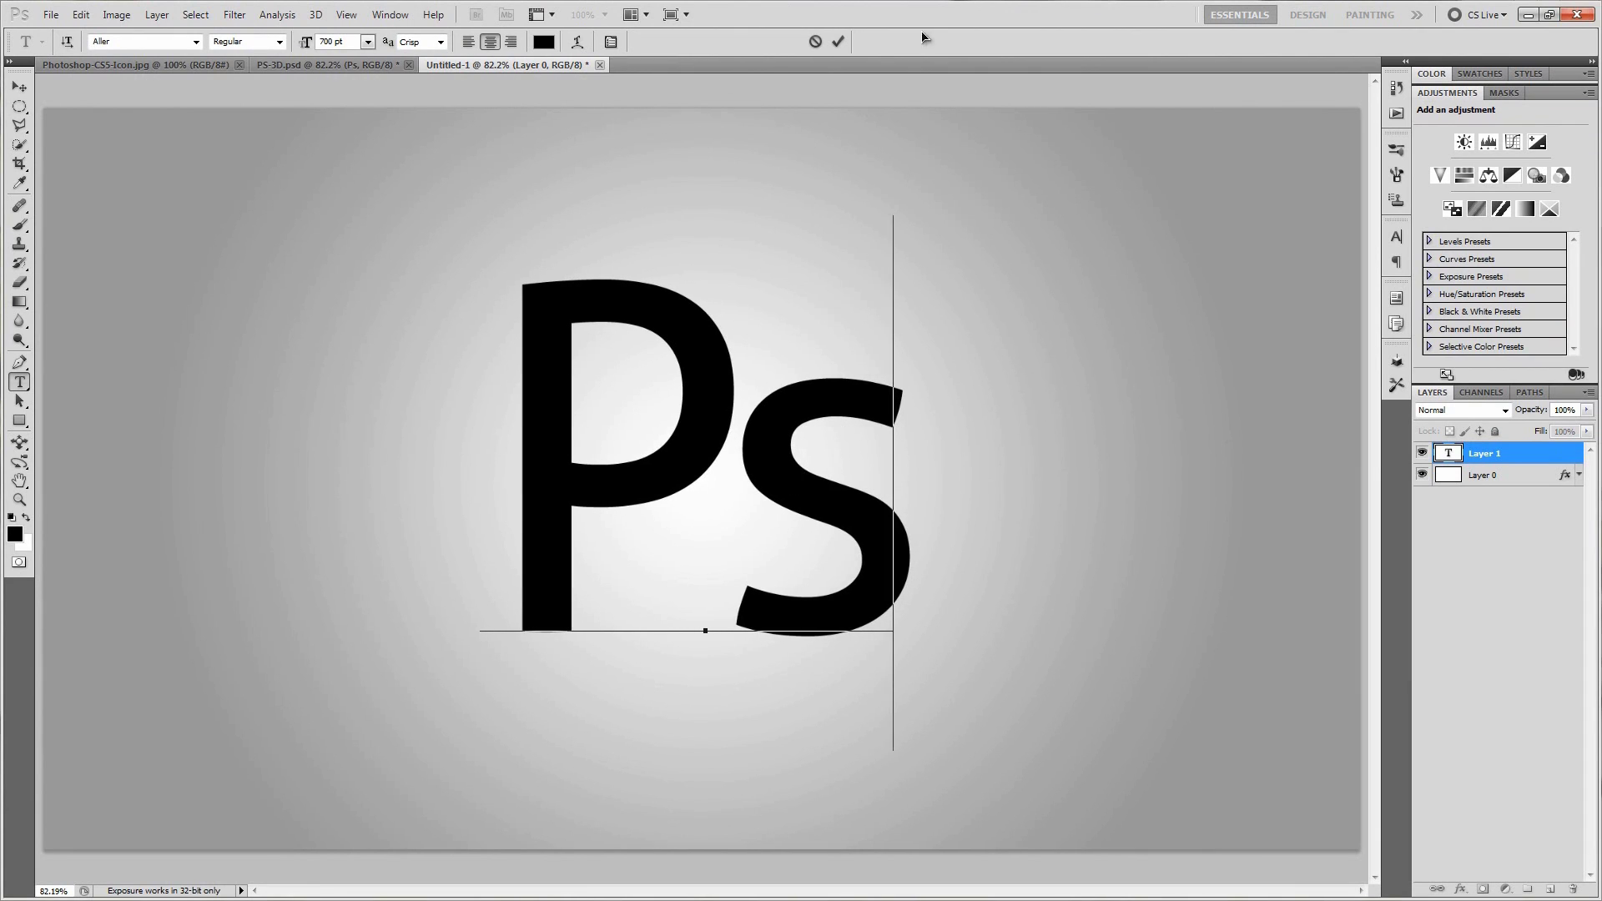
{"action": "left_click", "coordinate": [838, 41]}
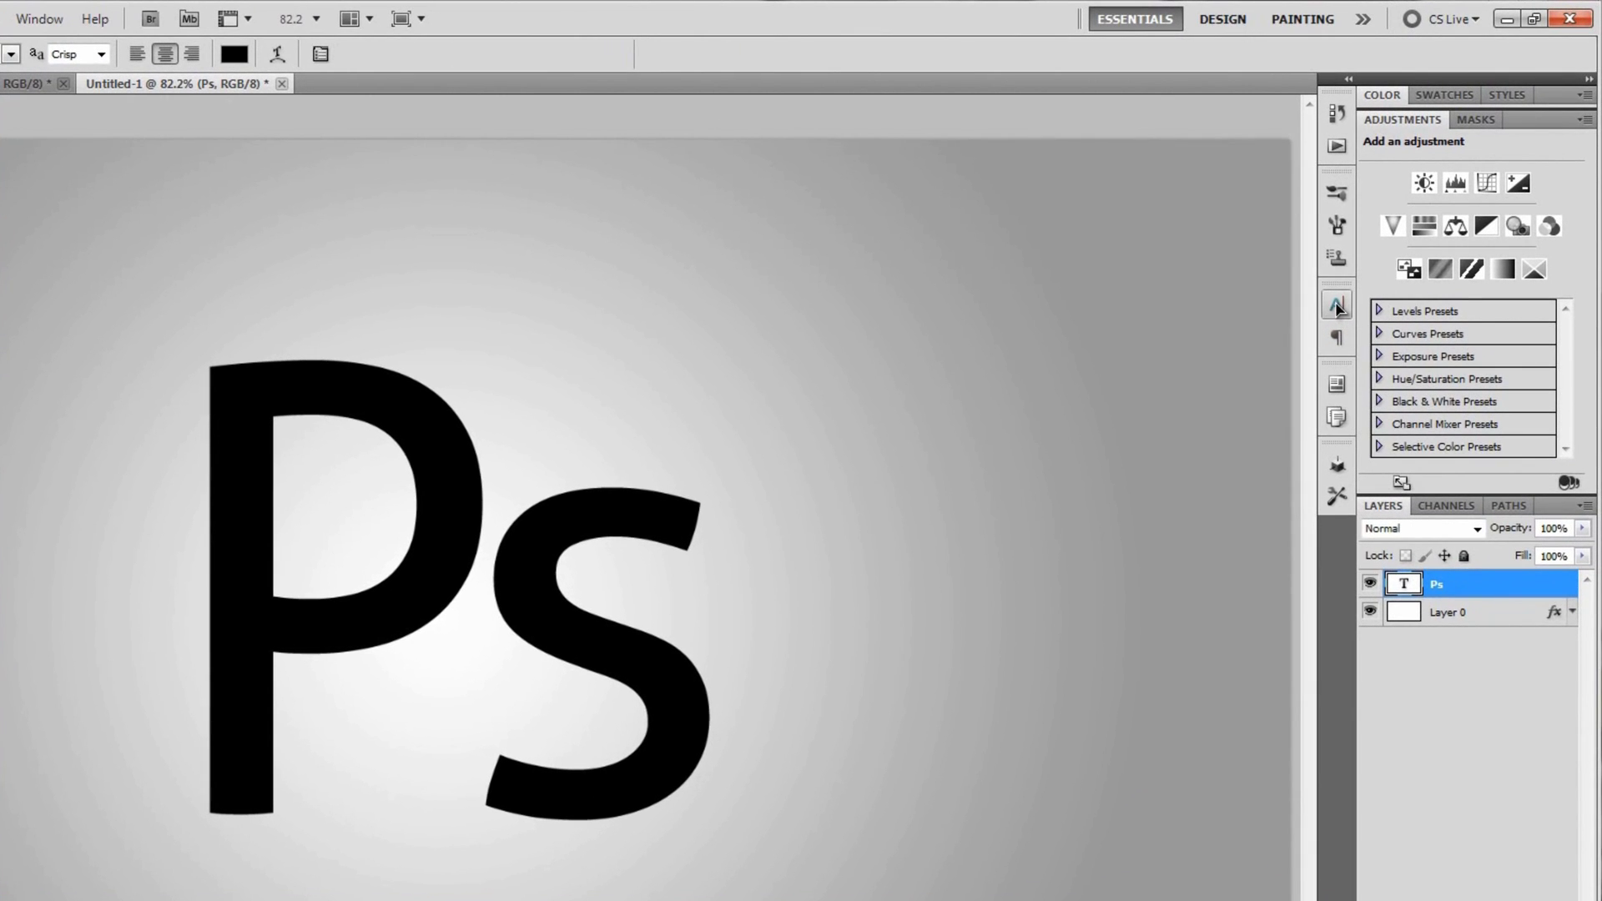
Step: Set the Ps text's tracking to -80 in the Character panel, then collapse the panel
{"action": "left_click", "coordinate": [1337, 307]}
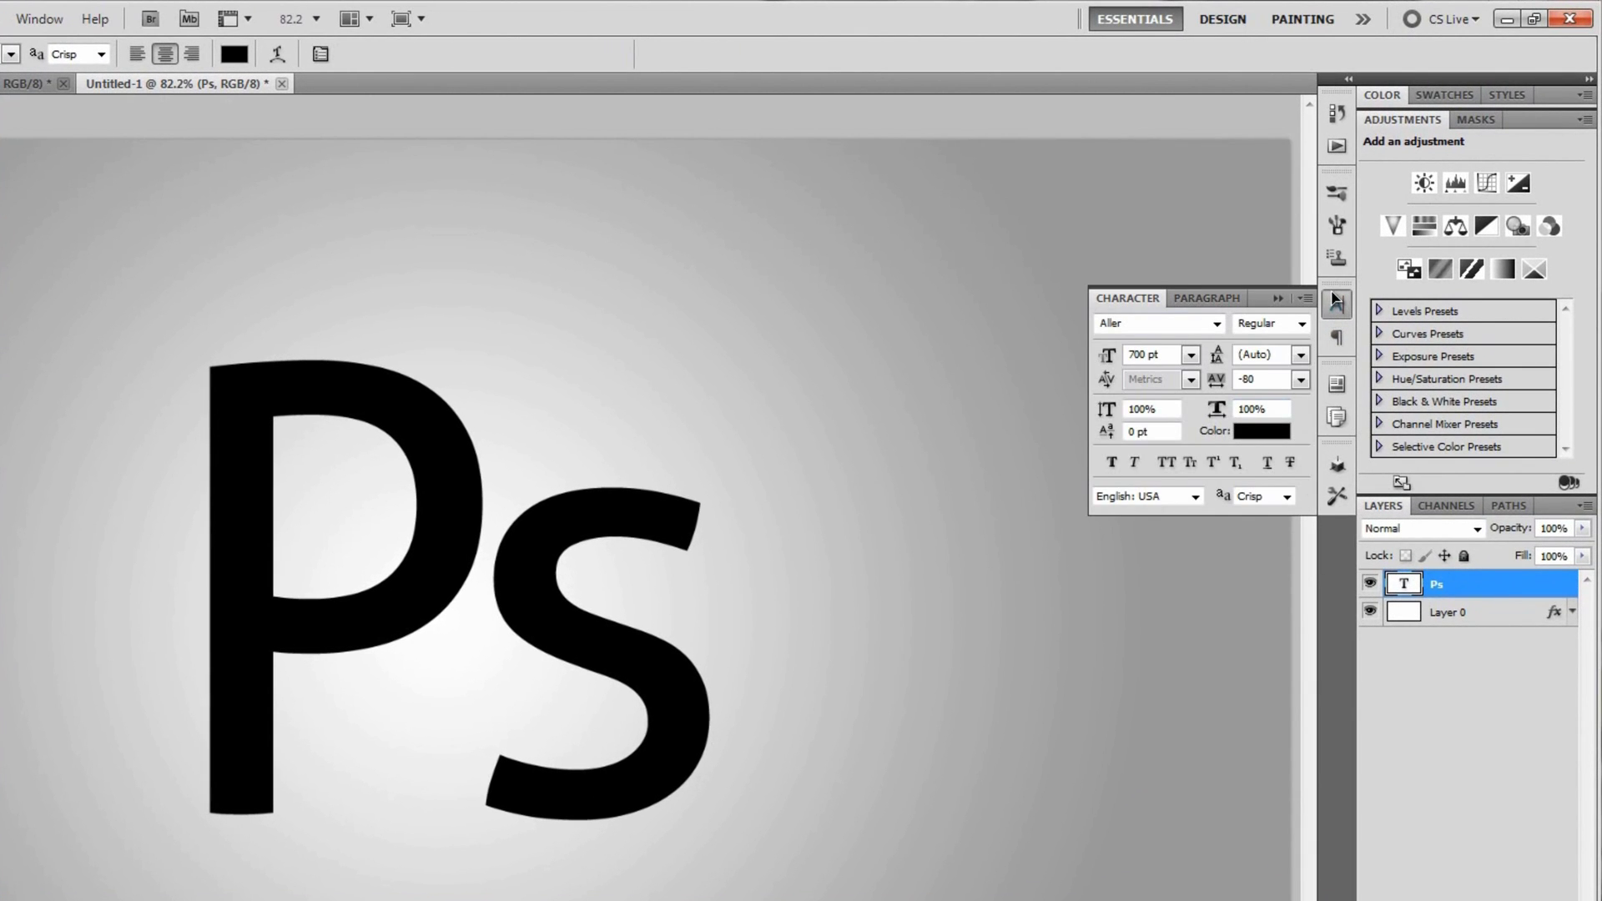
{"action": "left_click", "coordinate": [40, 18]}
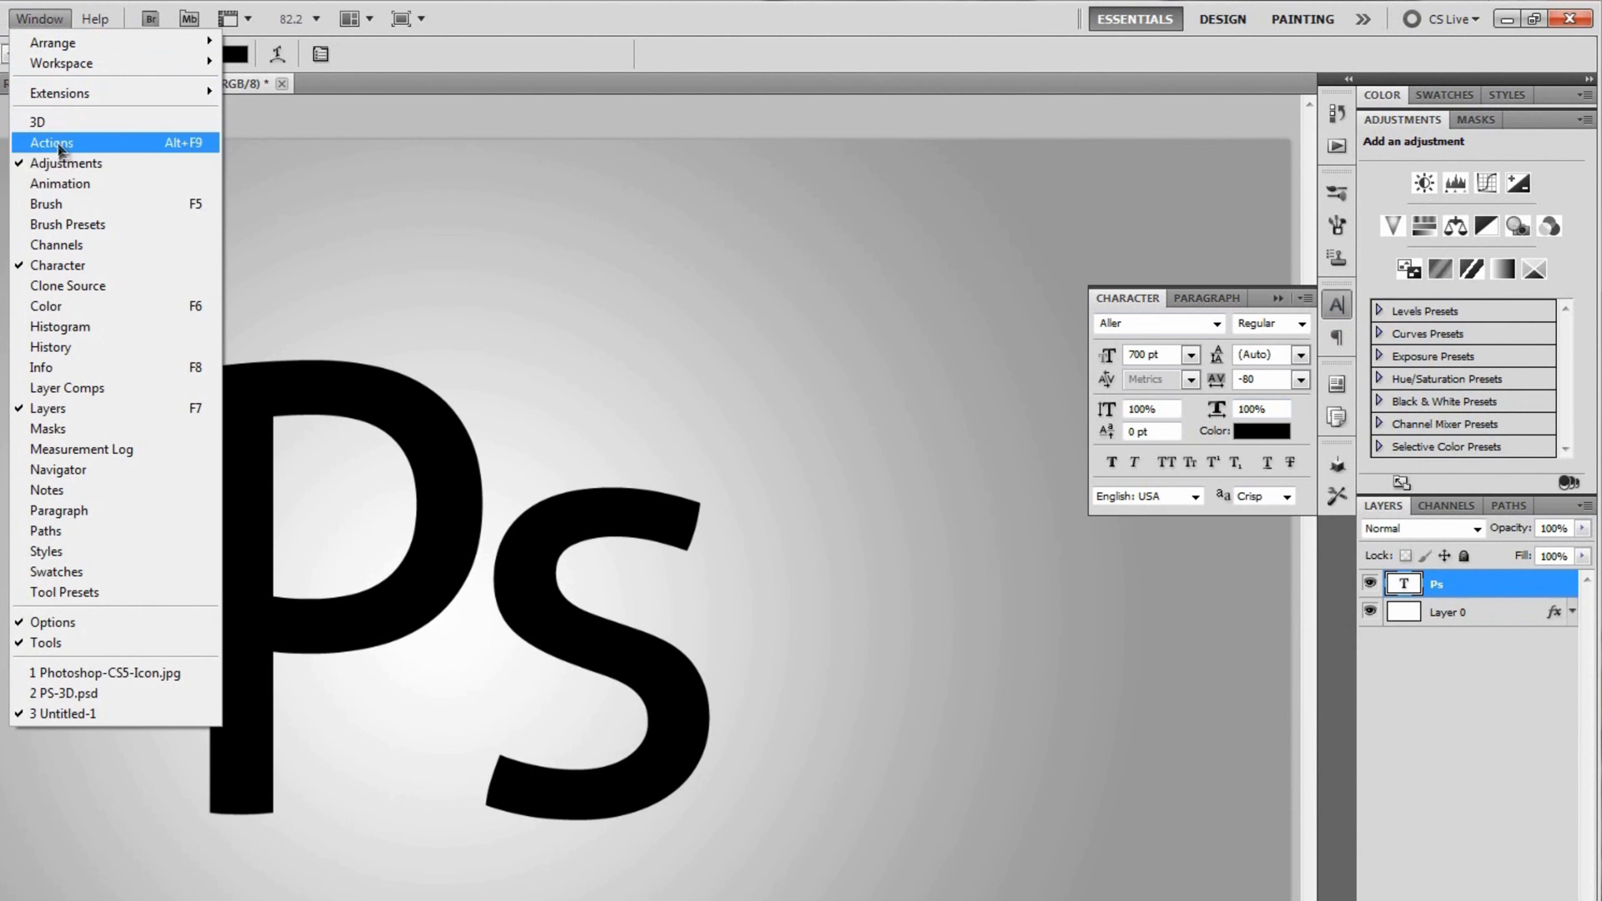
{"action": "left_click", "coordinate": [40, 18]}
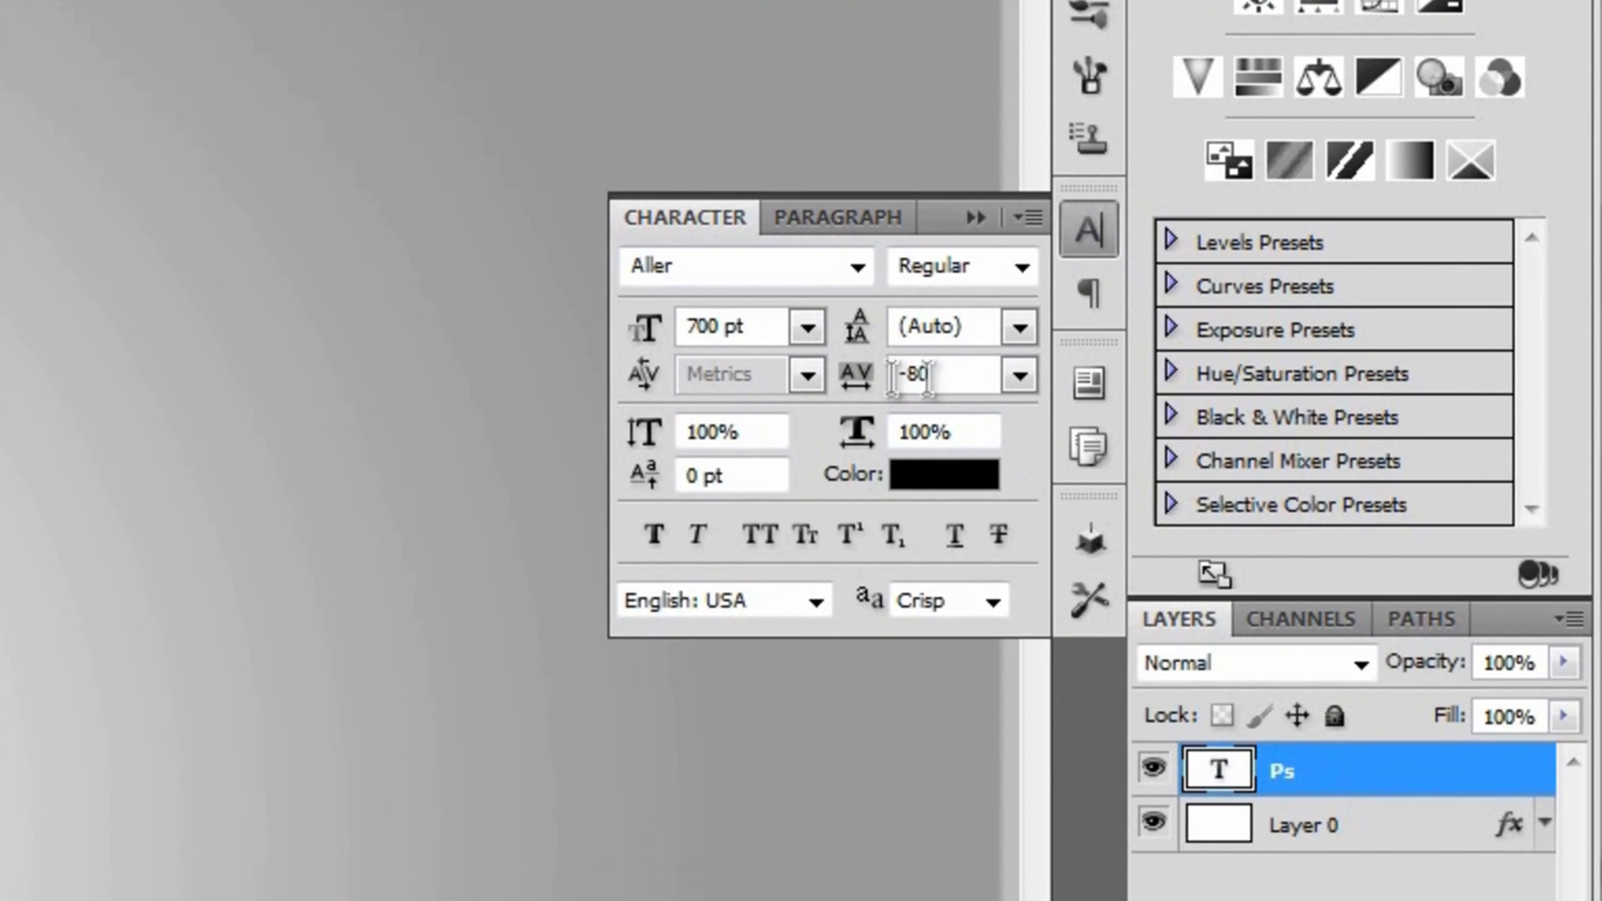
{"action": "left_click", "coordinate": [937, 372]}
{"action": "left_click", "coordinate": [937, 373]}
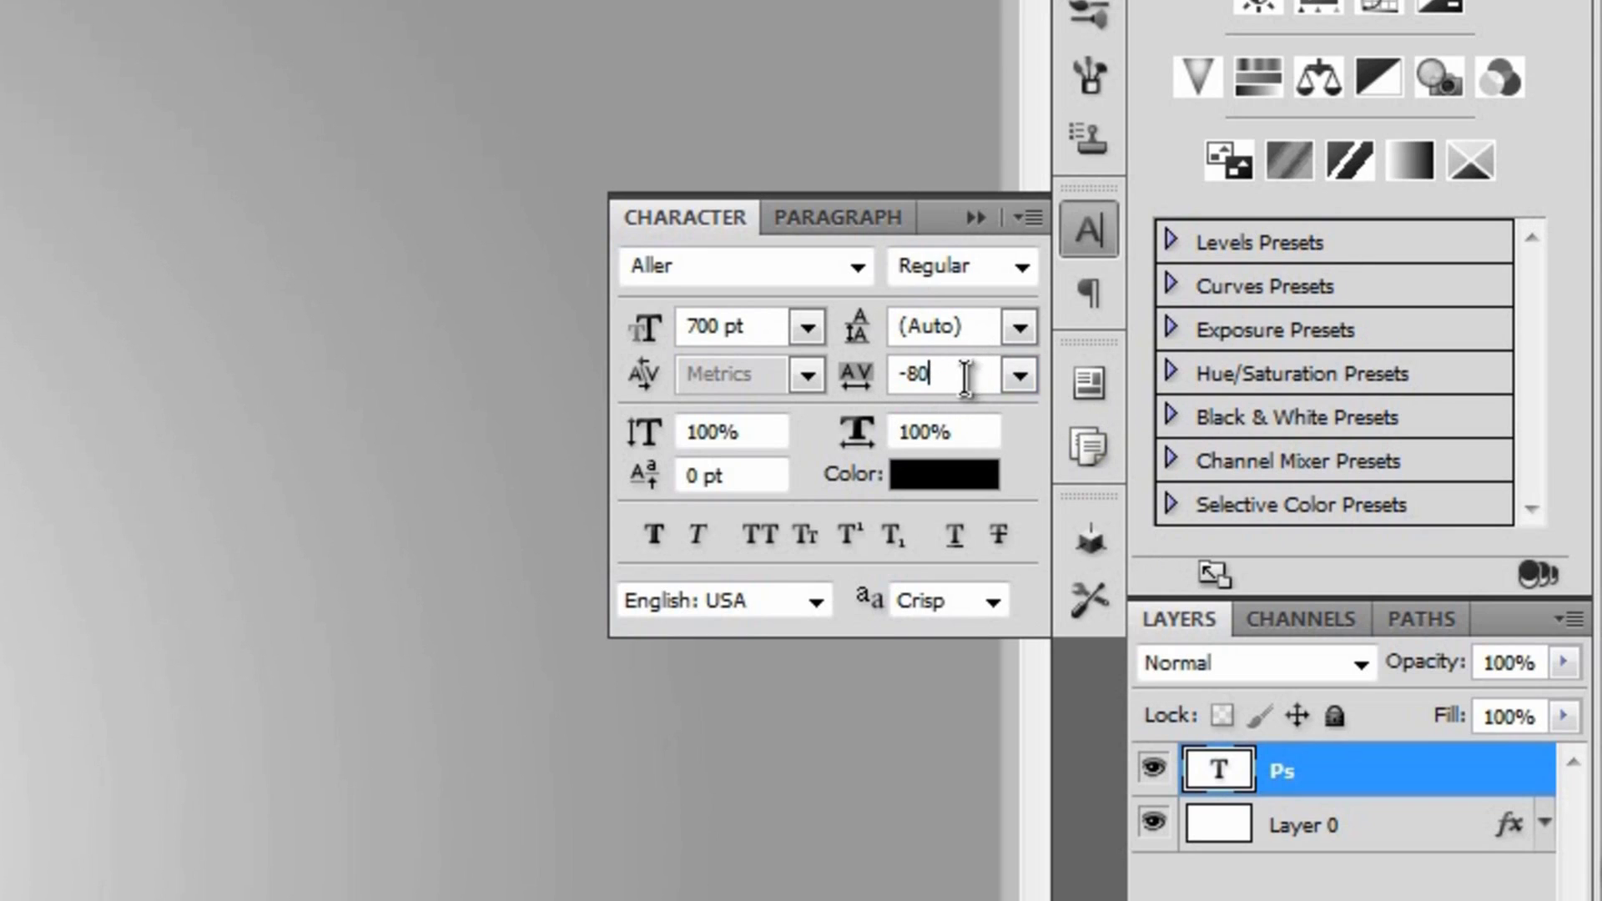
{"action": "left_click", "coordinate": [918, 374]}
{"action": "left_click", "coordinate": [1091, 238]}
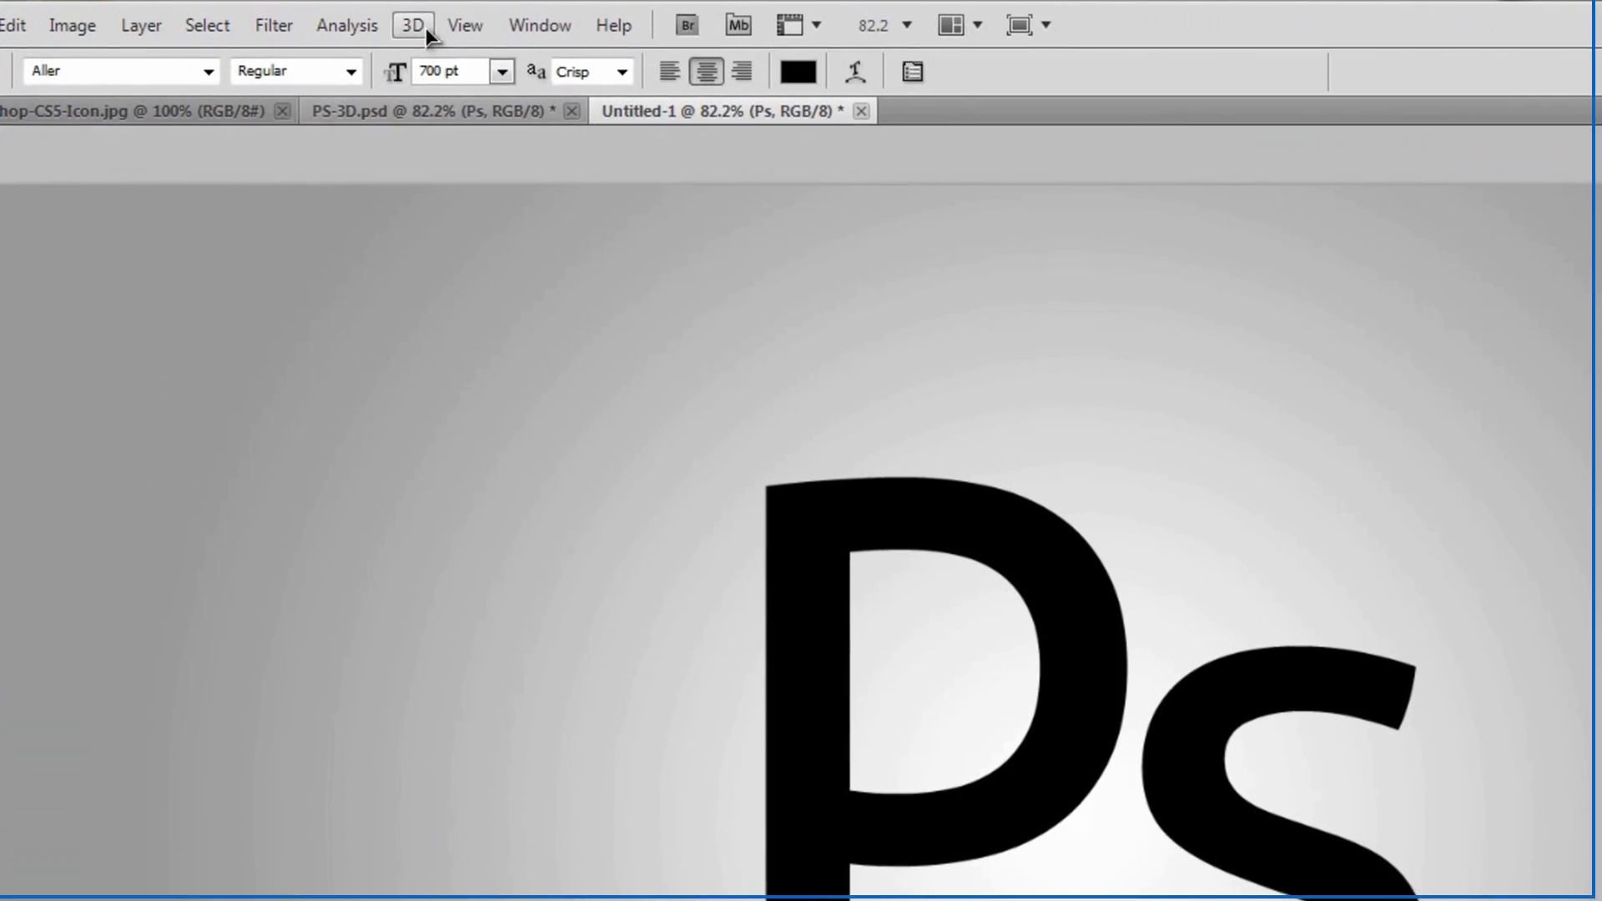
Step: Start a 3D > Repoussé > Text Layer extrusion of Ps, agreeing to rasterize the text
{"action": "left_click", "coordinate": [317, 15]}
{"action": "mouse_move", "coordinate": [373, 126]}
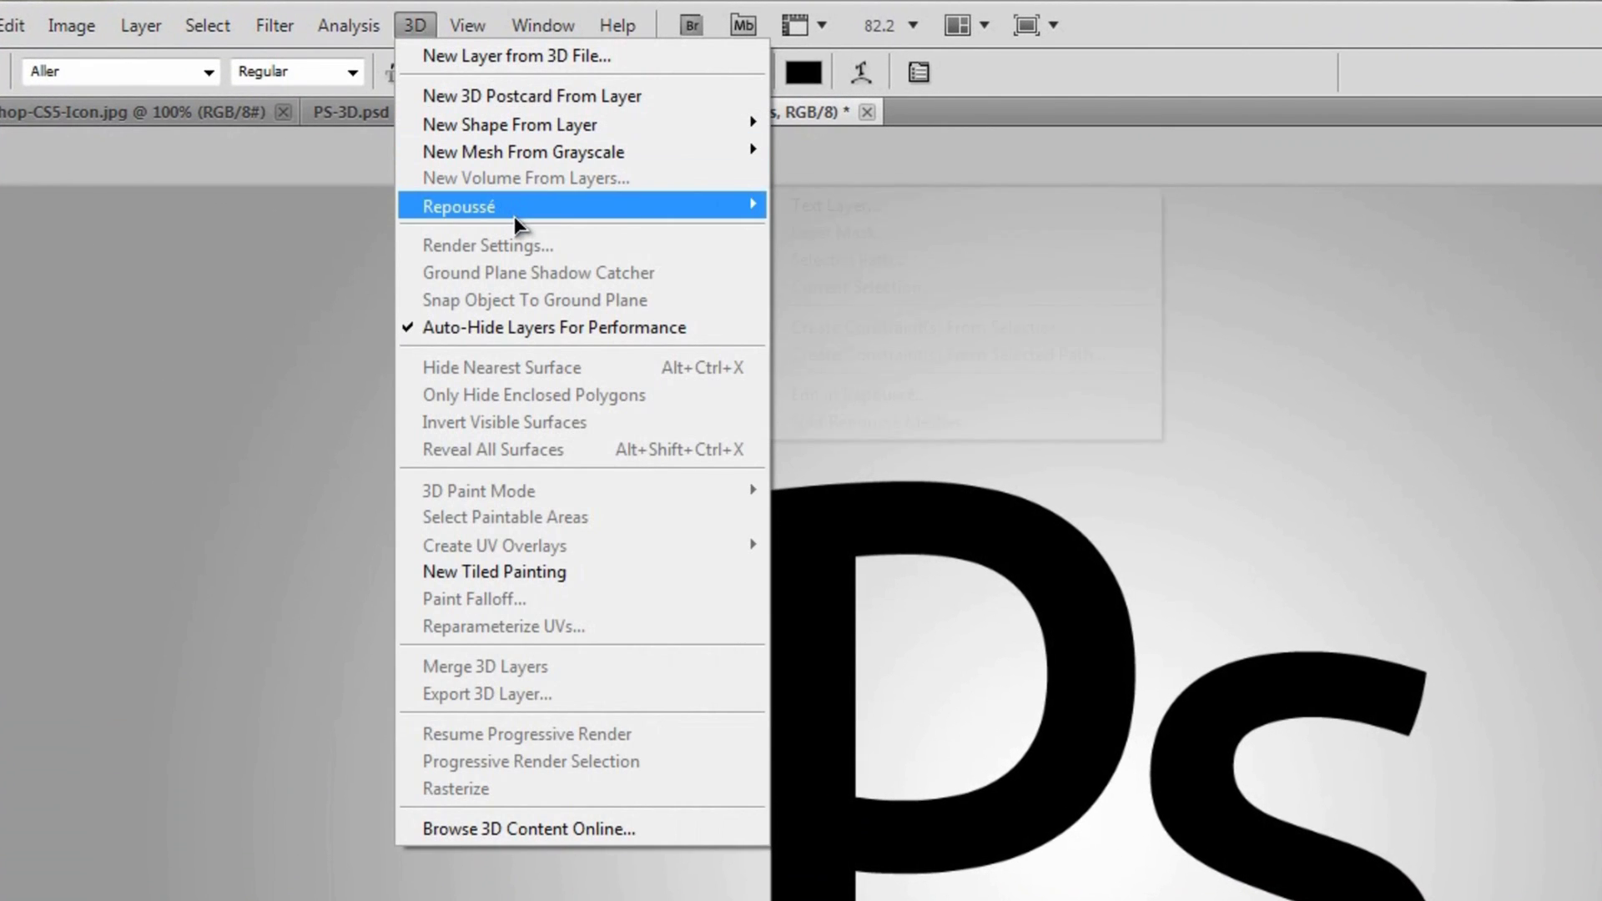
{"action": "left_click", "coordinate": [892, 209]}
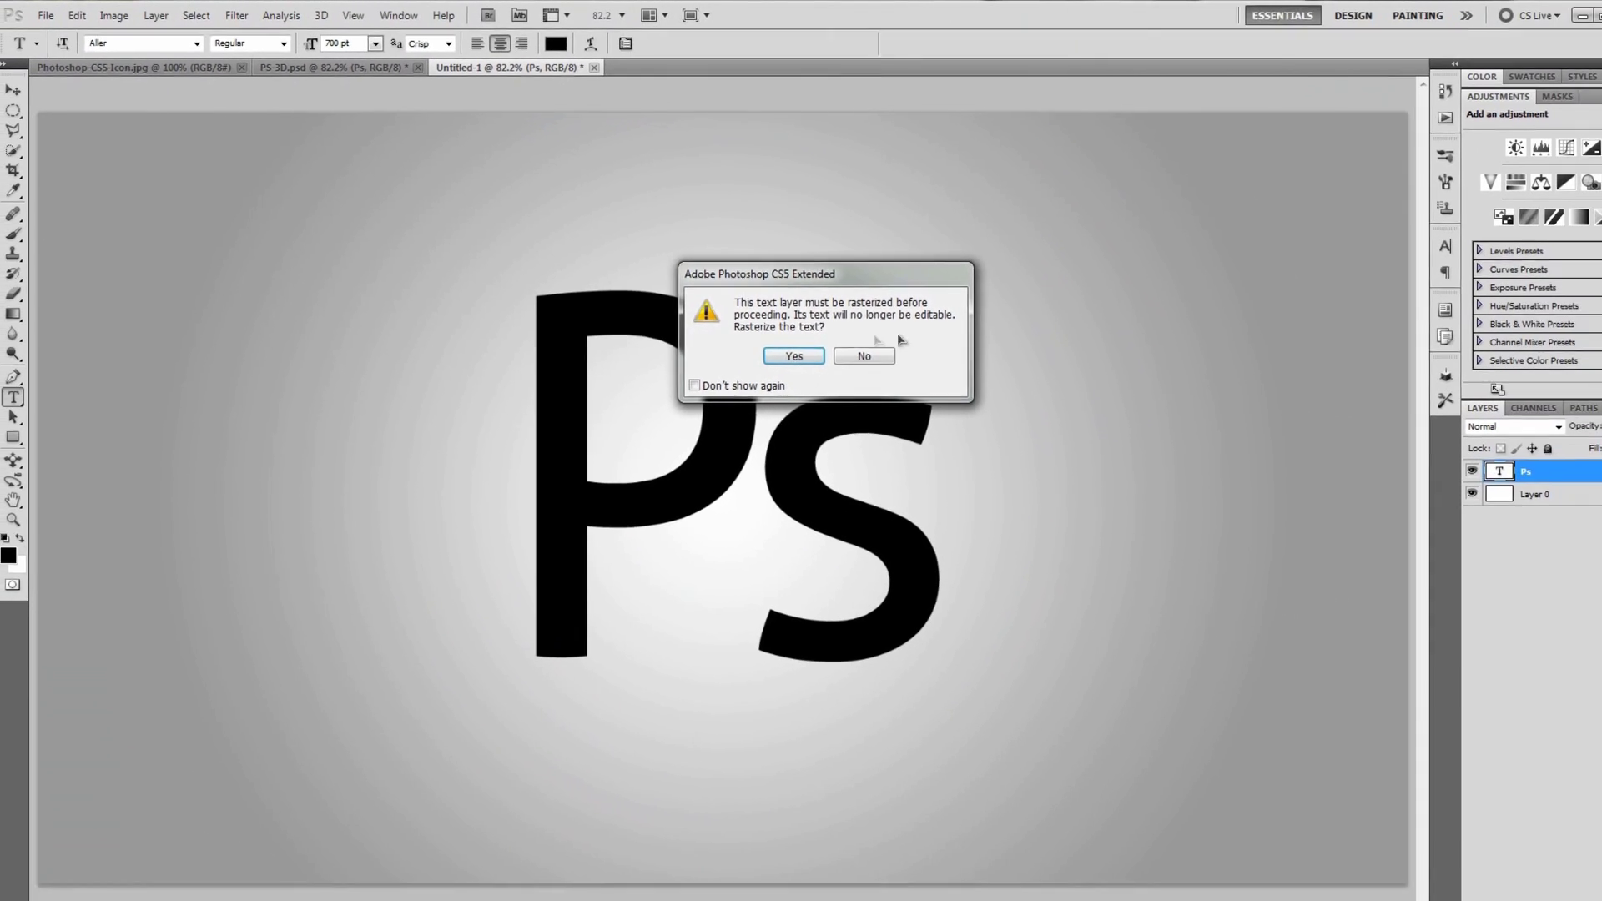
{"action": "left_click", "coordinate": [794, 355]}
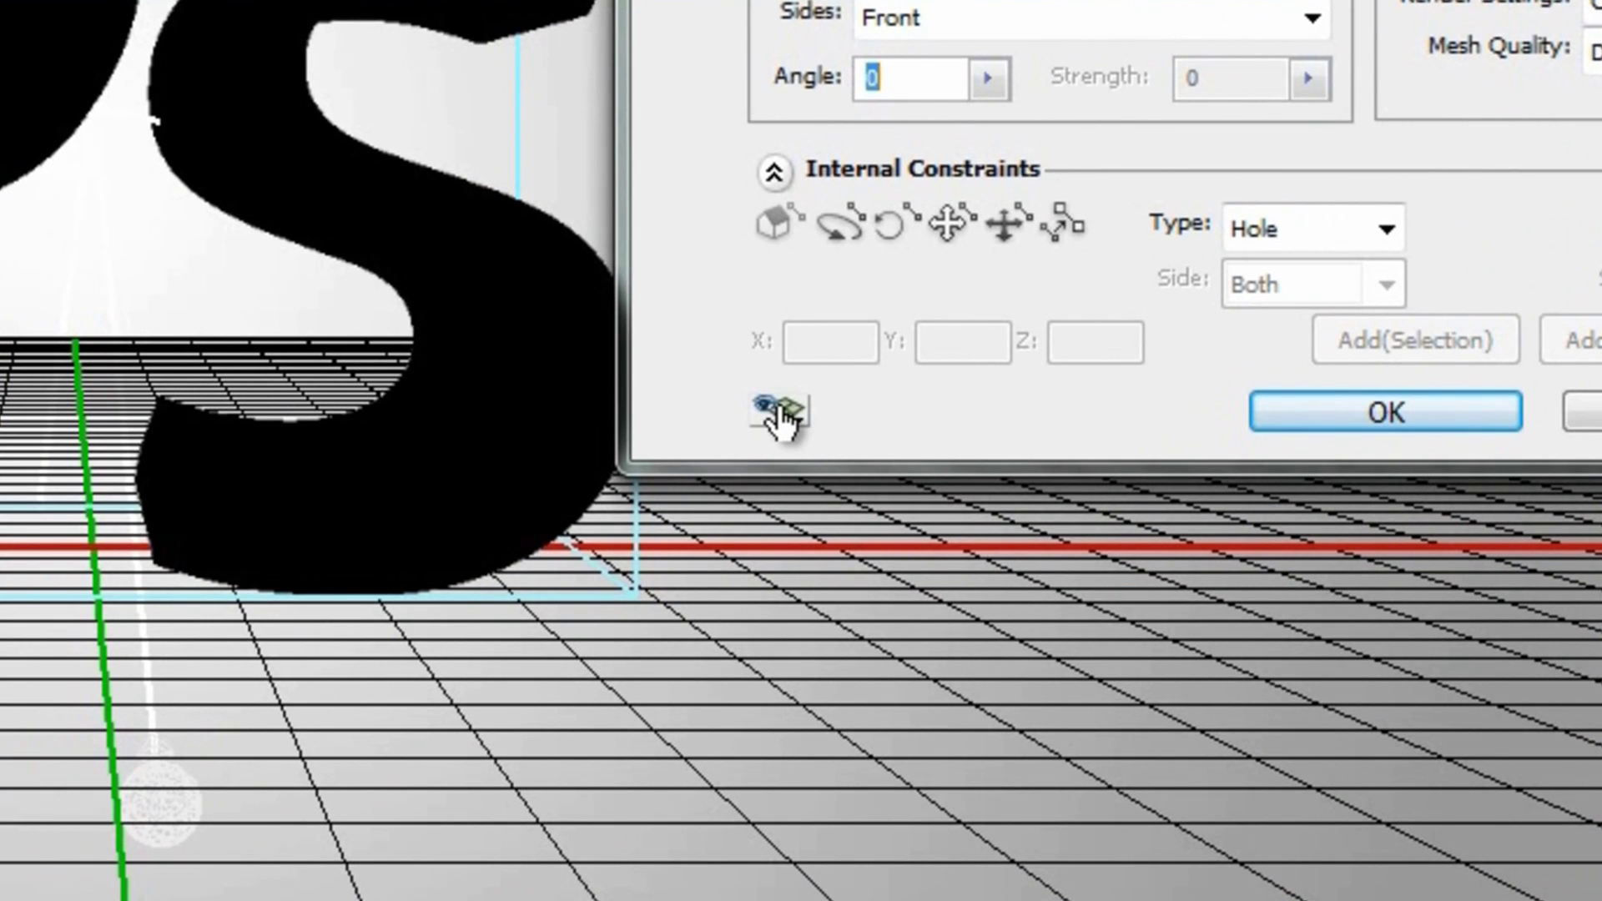
Step: Set Repoussé depth 0.3, bevel height 8 and width 6, and Best mesh quality
{"action": "left_click", "coordinate": [781, 413]}
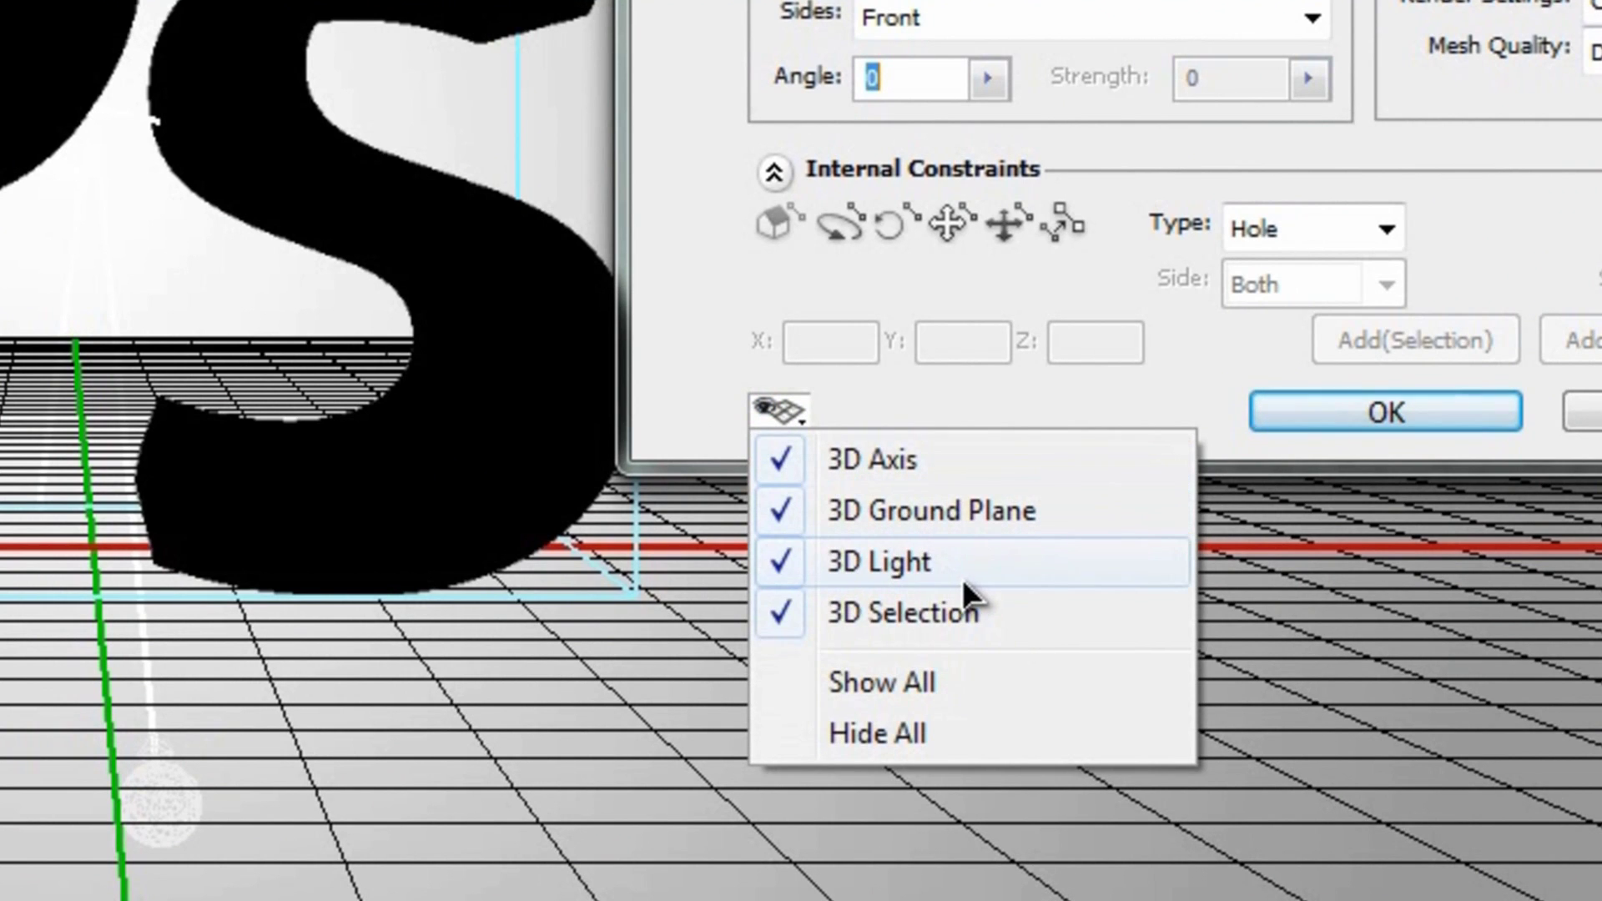
{"action": "left_click", "coordinate": [835, 415]}
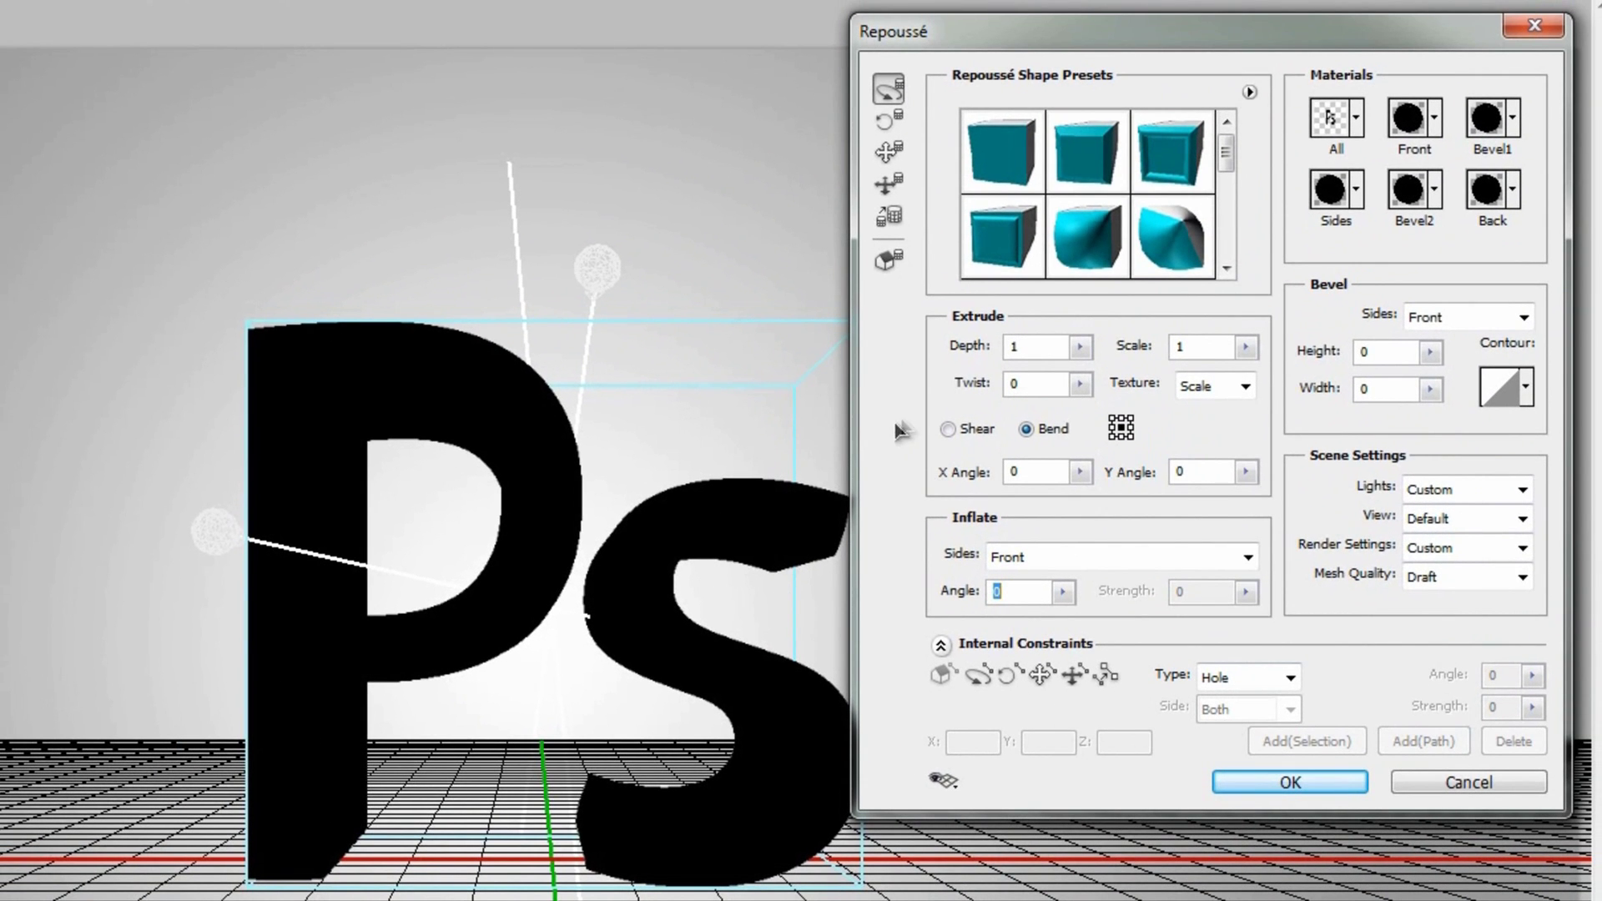
{"action": "double_click", "coordinate": [1043, 346]}
{"action": "type", "text": ".5"}
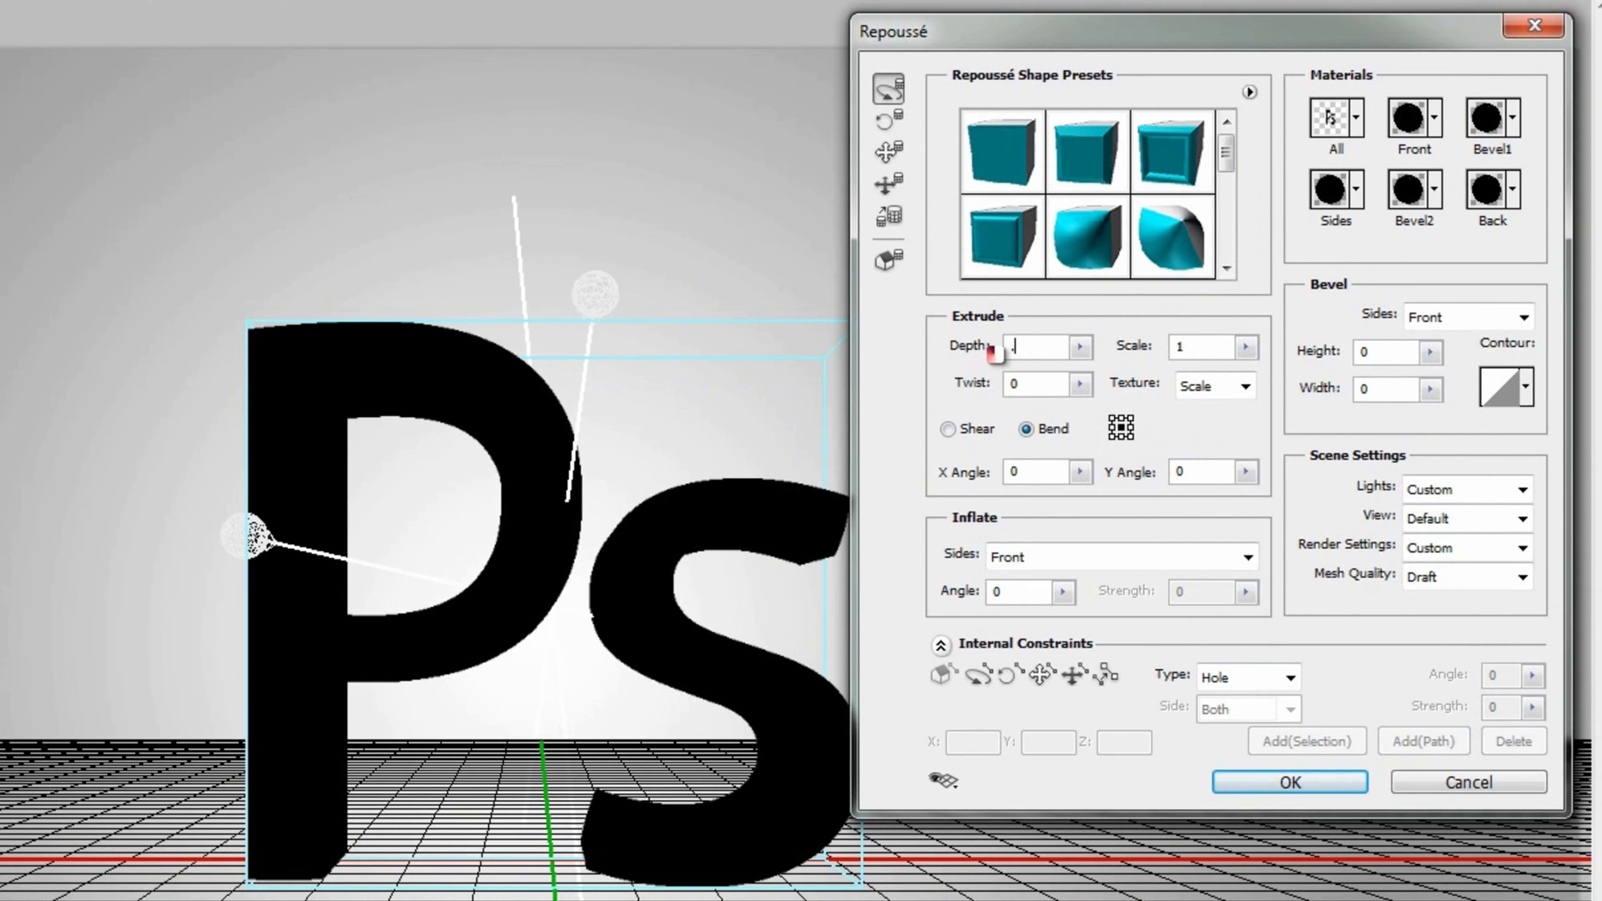
{"action": "type", "text": "3"}
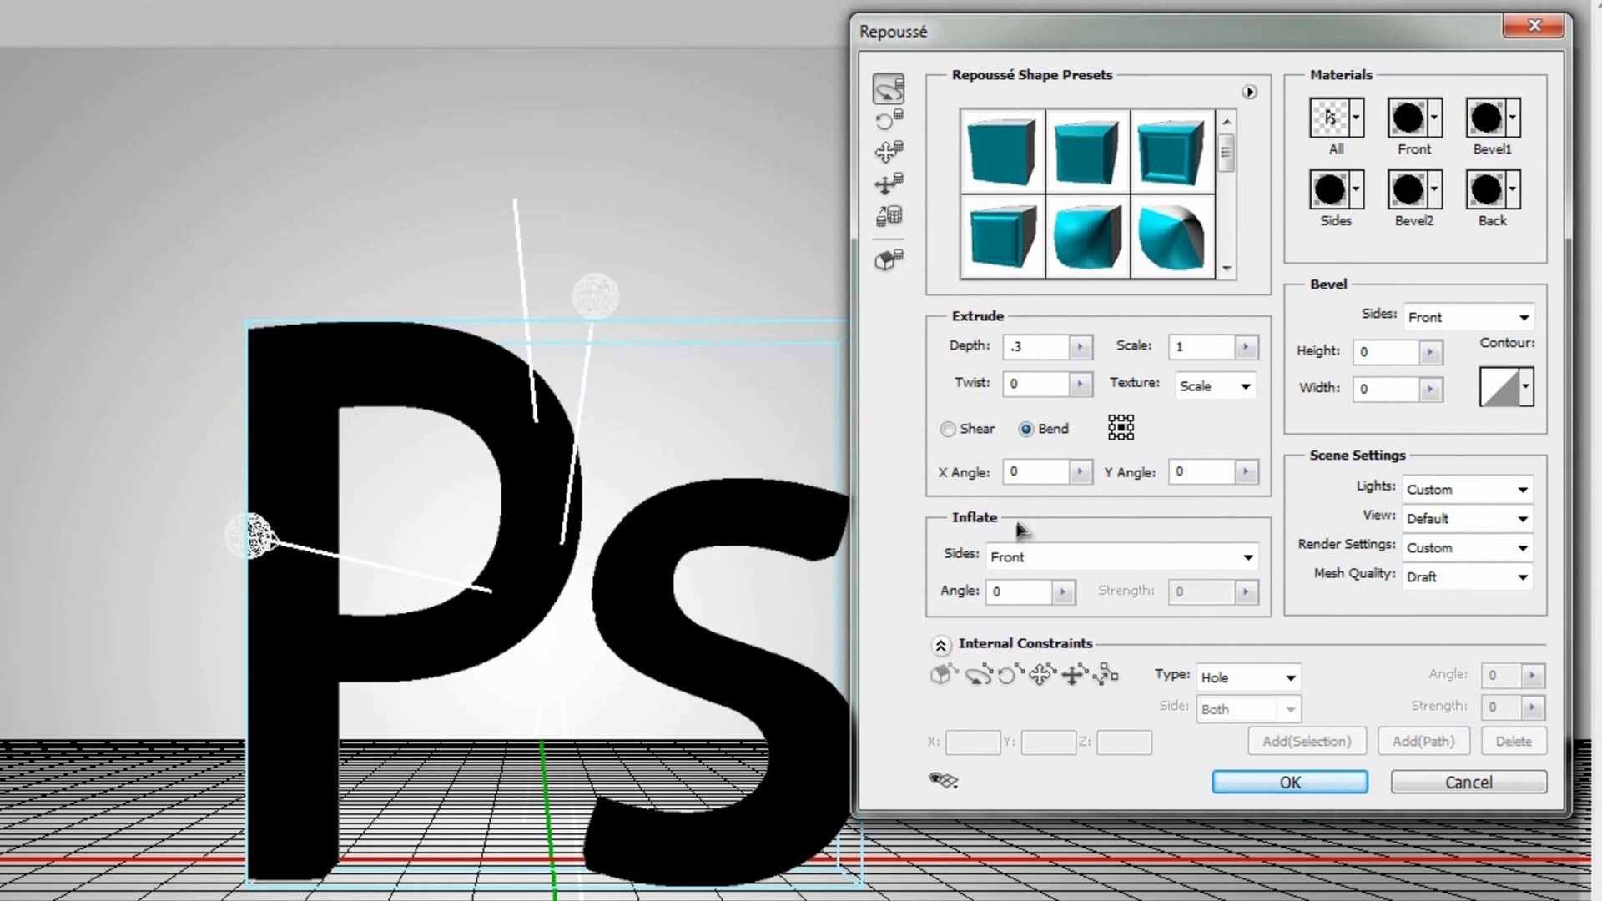
{"action": "double_click", "coordinate": [1365, 351]}
{"action": "type", "text": "8"}
{"action": "type", "text": "6"}
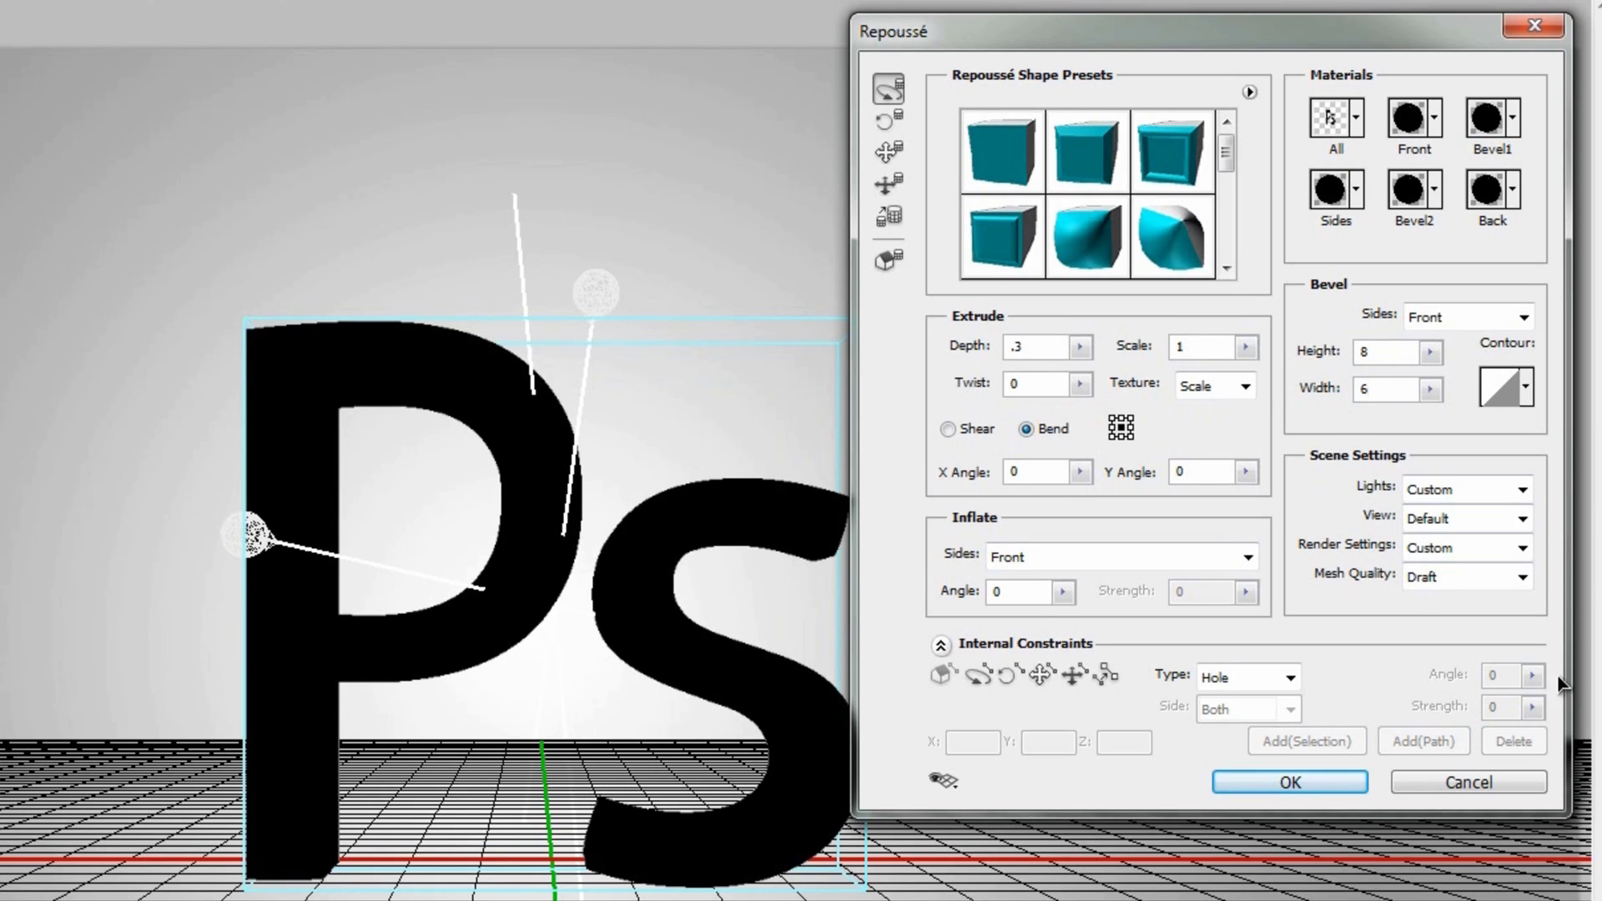
{"action": "left_click", "coordinate": [1455, 569]}
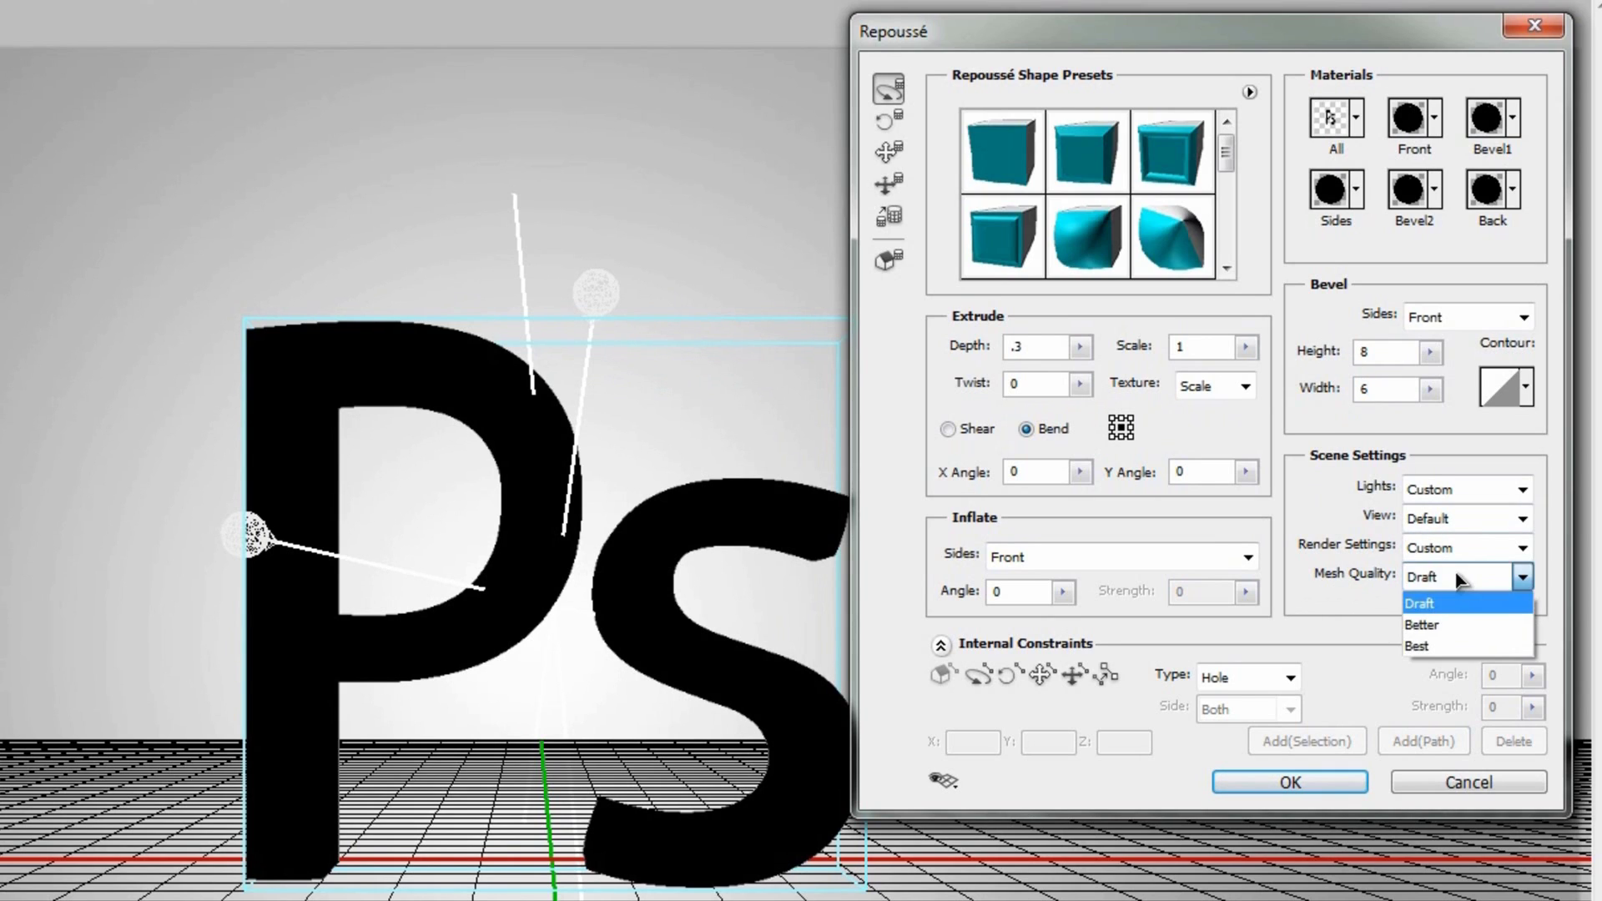
{"action": "left_click", "coordinate": [1448, 647]}
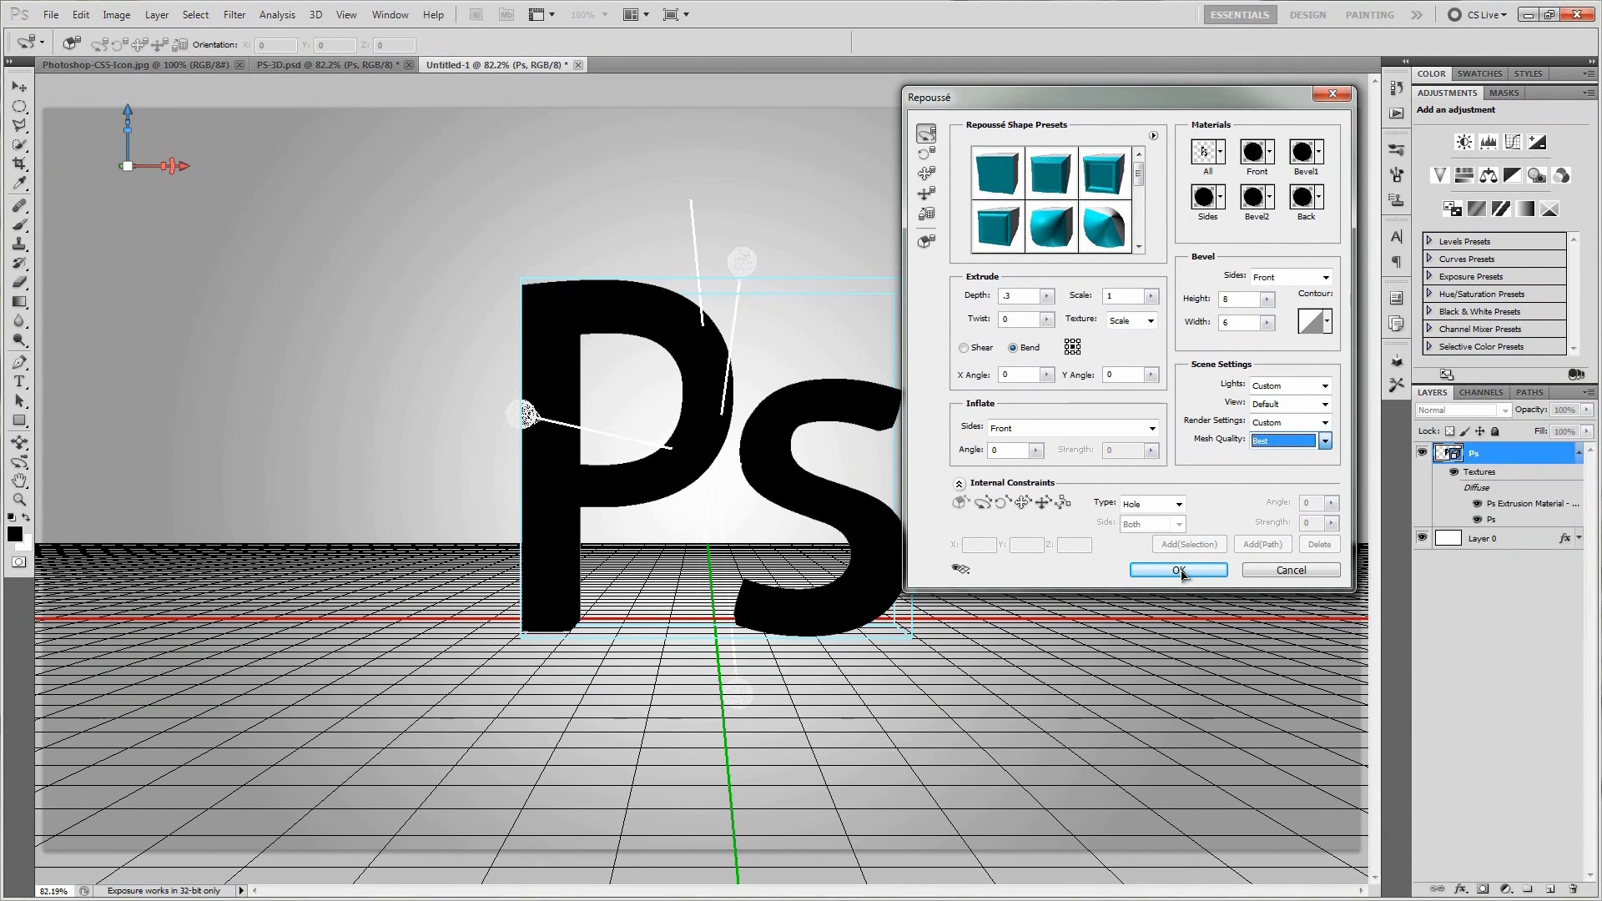
{"action": "left_click", "coordinate": [1179, 571]}
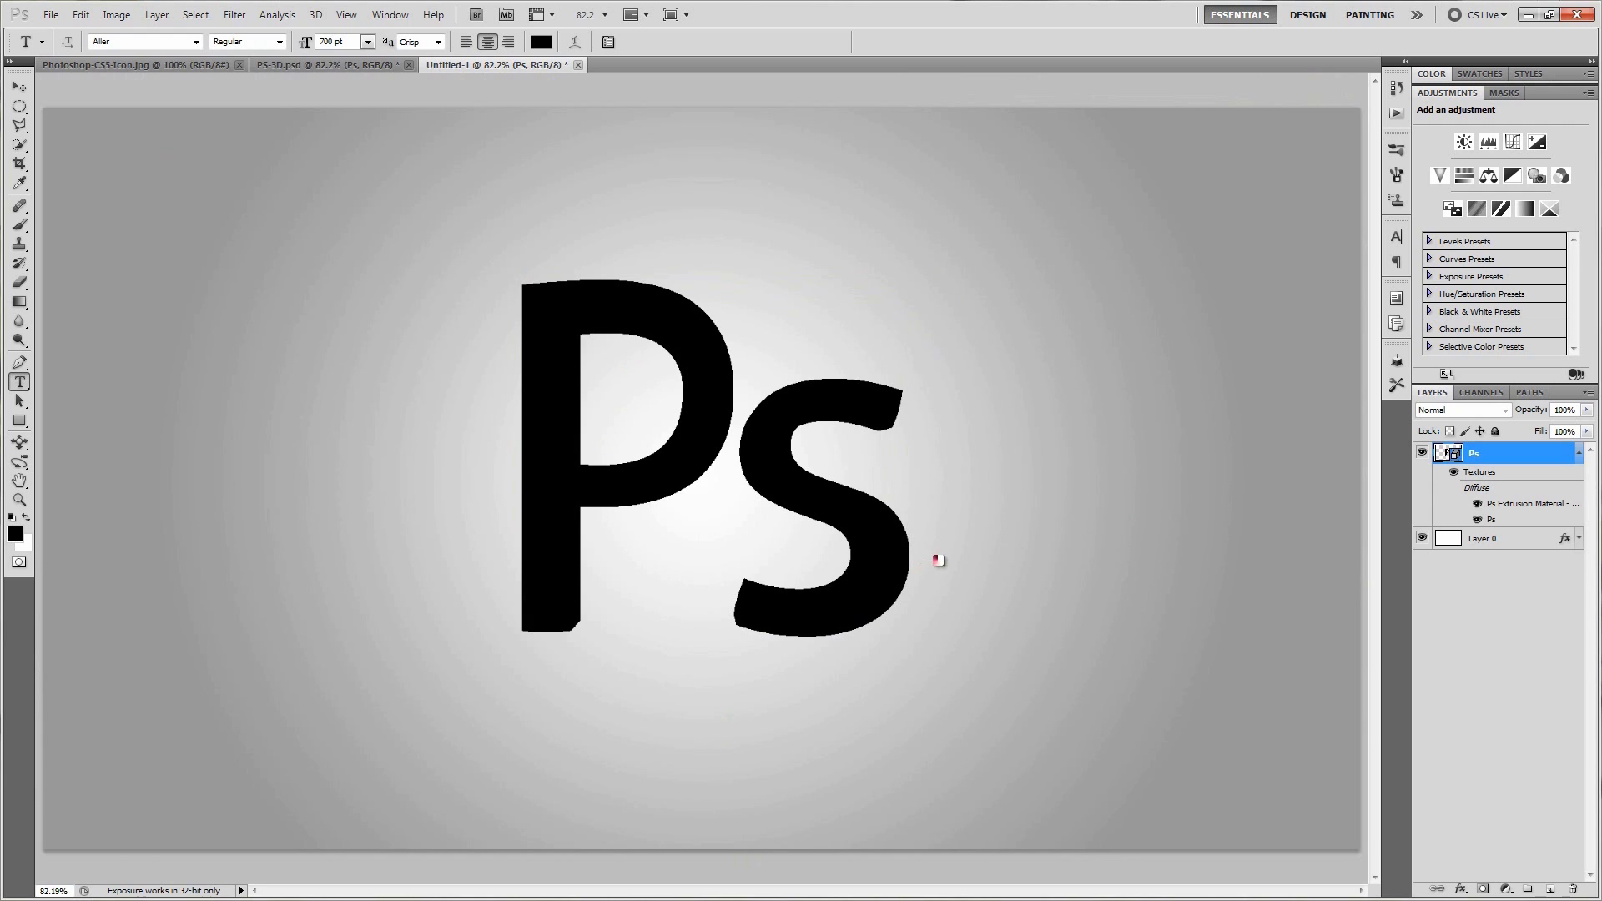
Step: Open the 3D layer's Ps texture as its own document, then view Photoshop-CS5-Icon.jpg
{"action": "left_click", "coordinate": [935, 556]}
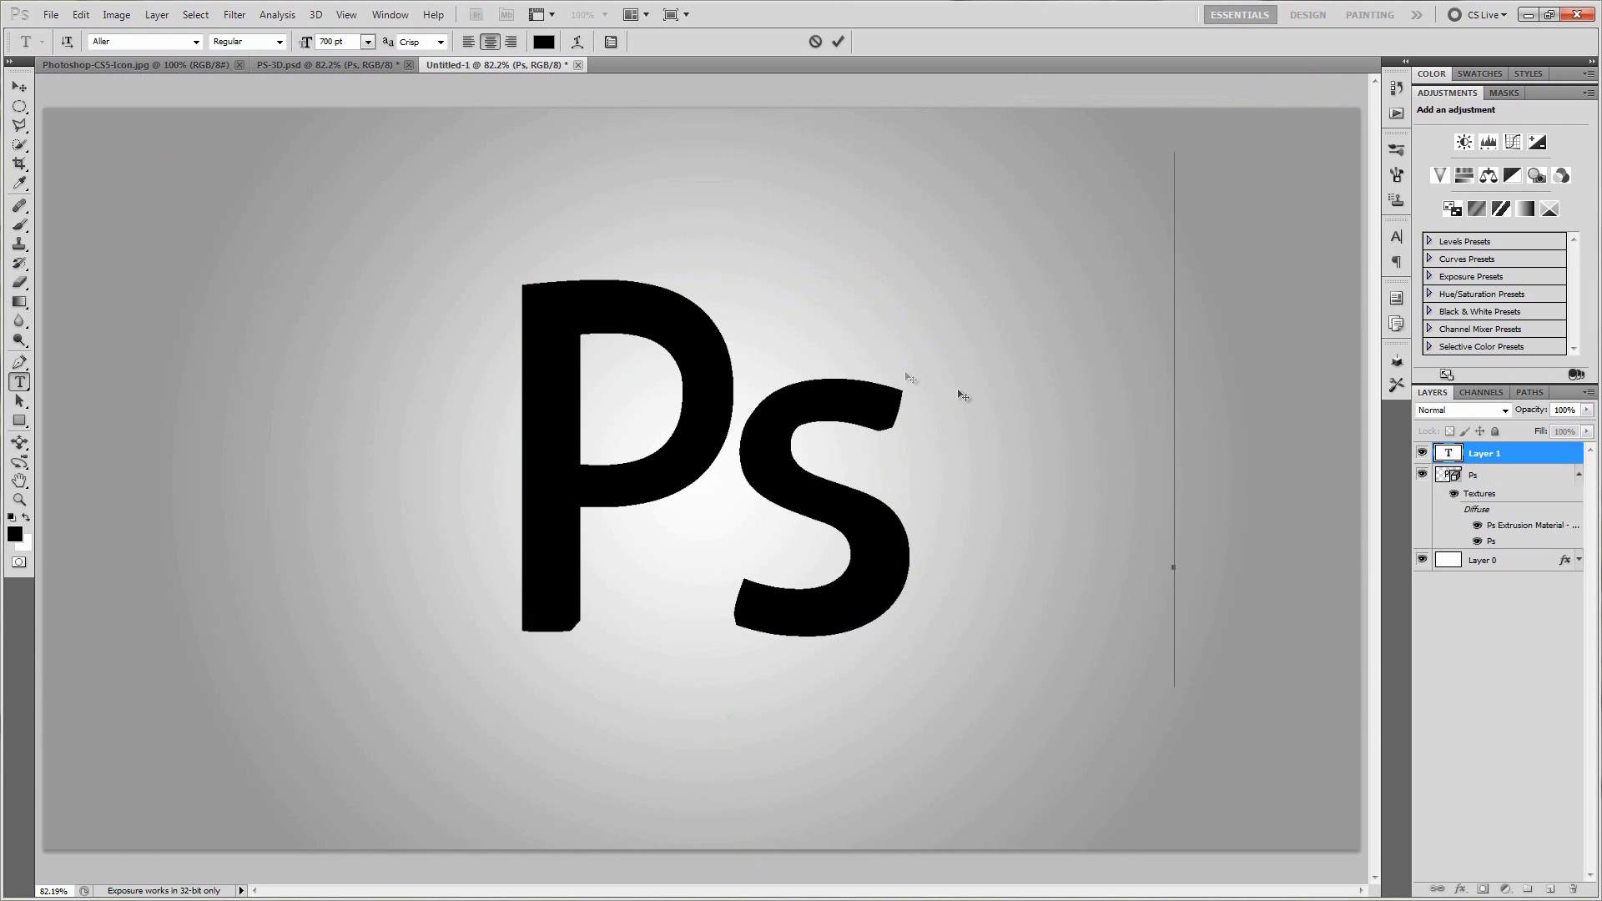
{"action": "left_click", "coordinate": [815, 42]}
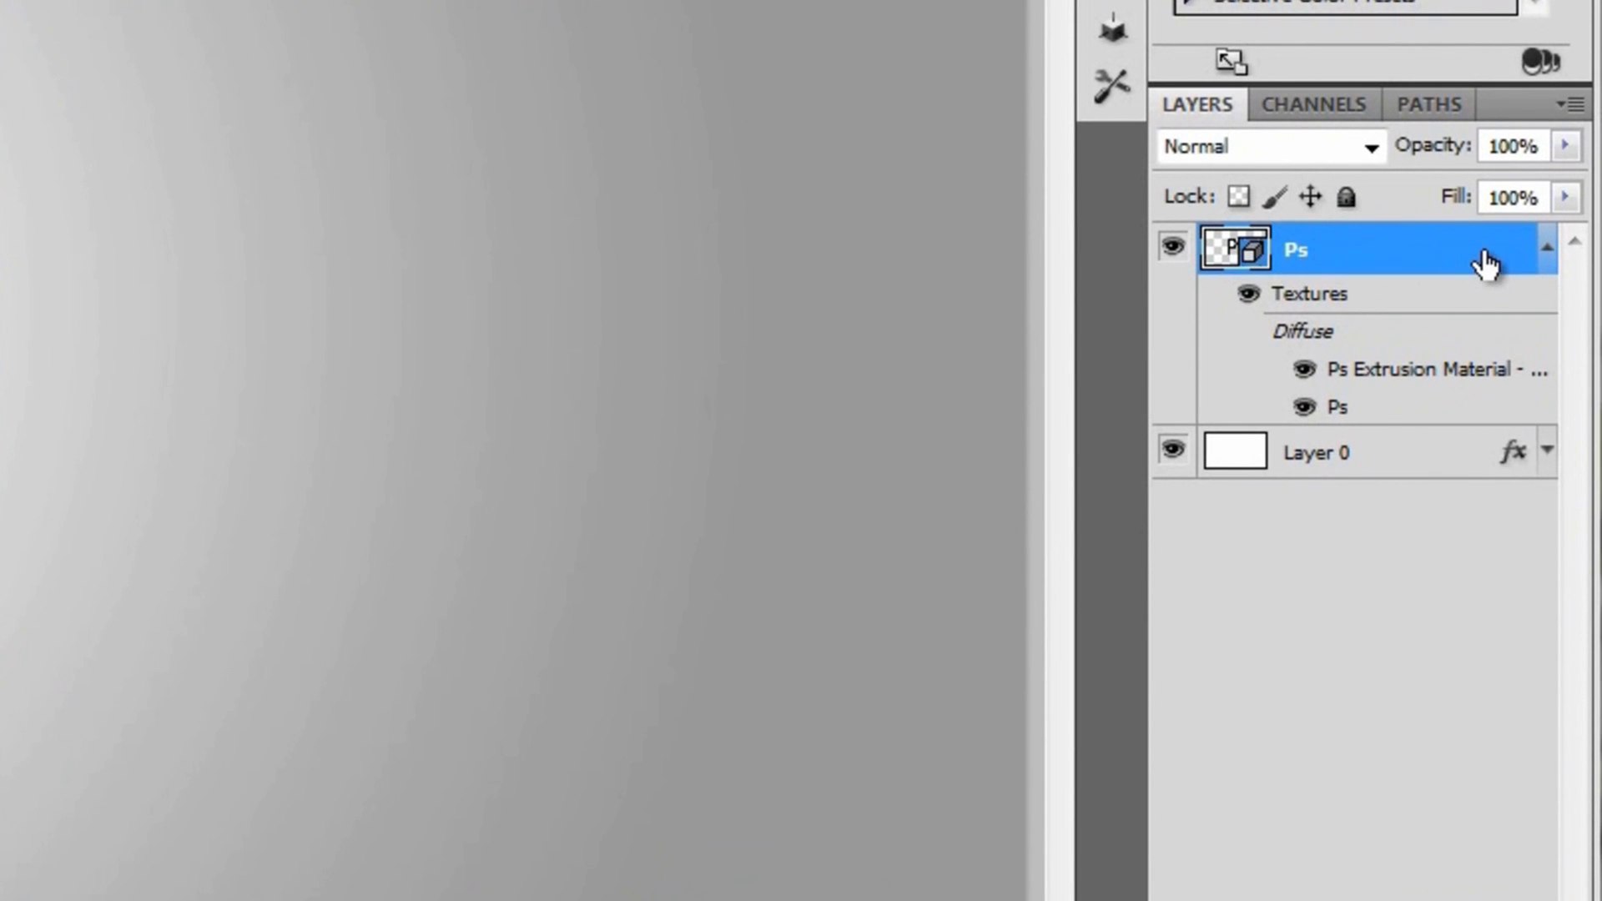
{"action": "double_click", "coordinate": [1337, 409]}
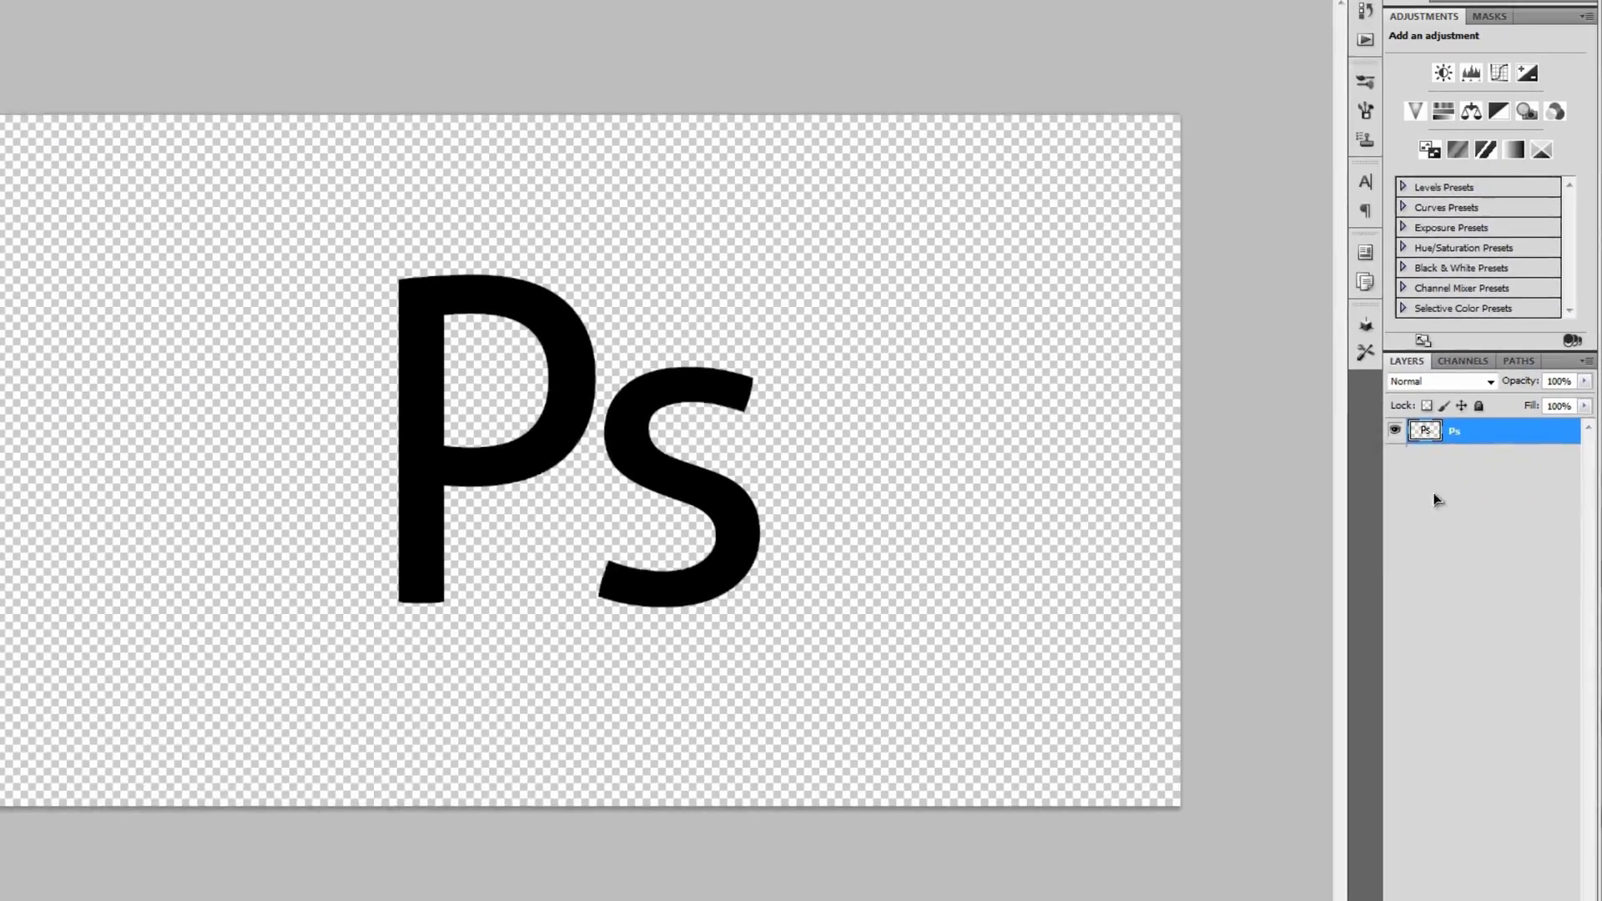
{"action": "key", "text": "ctrl+0"}
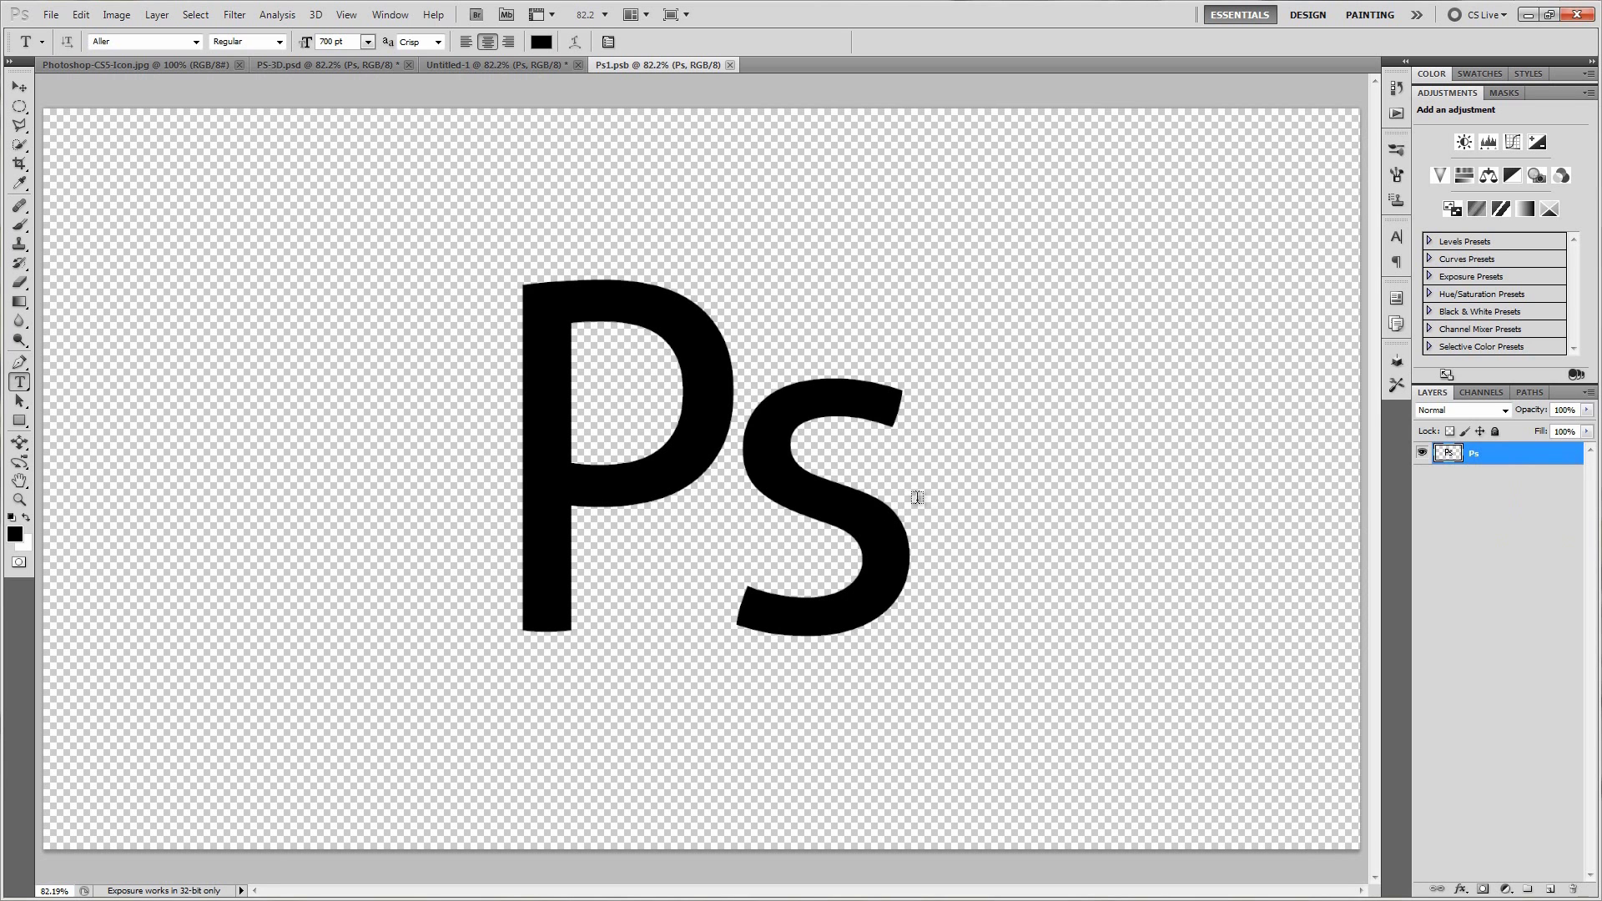
{"action": "left_click", "coordinate": [124, 67]}
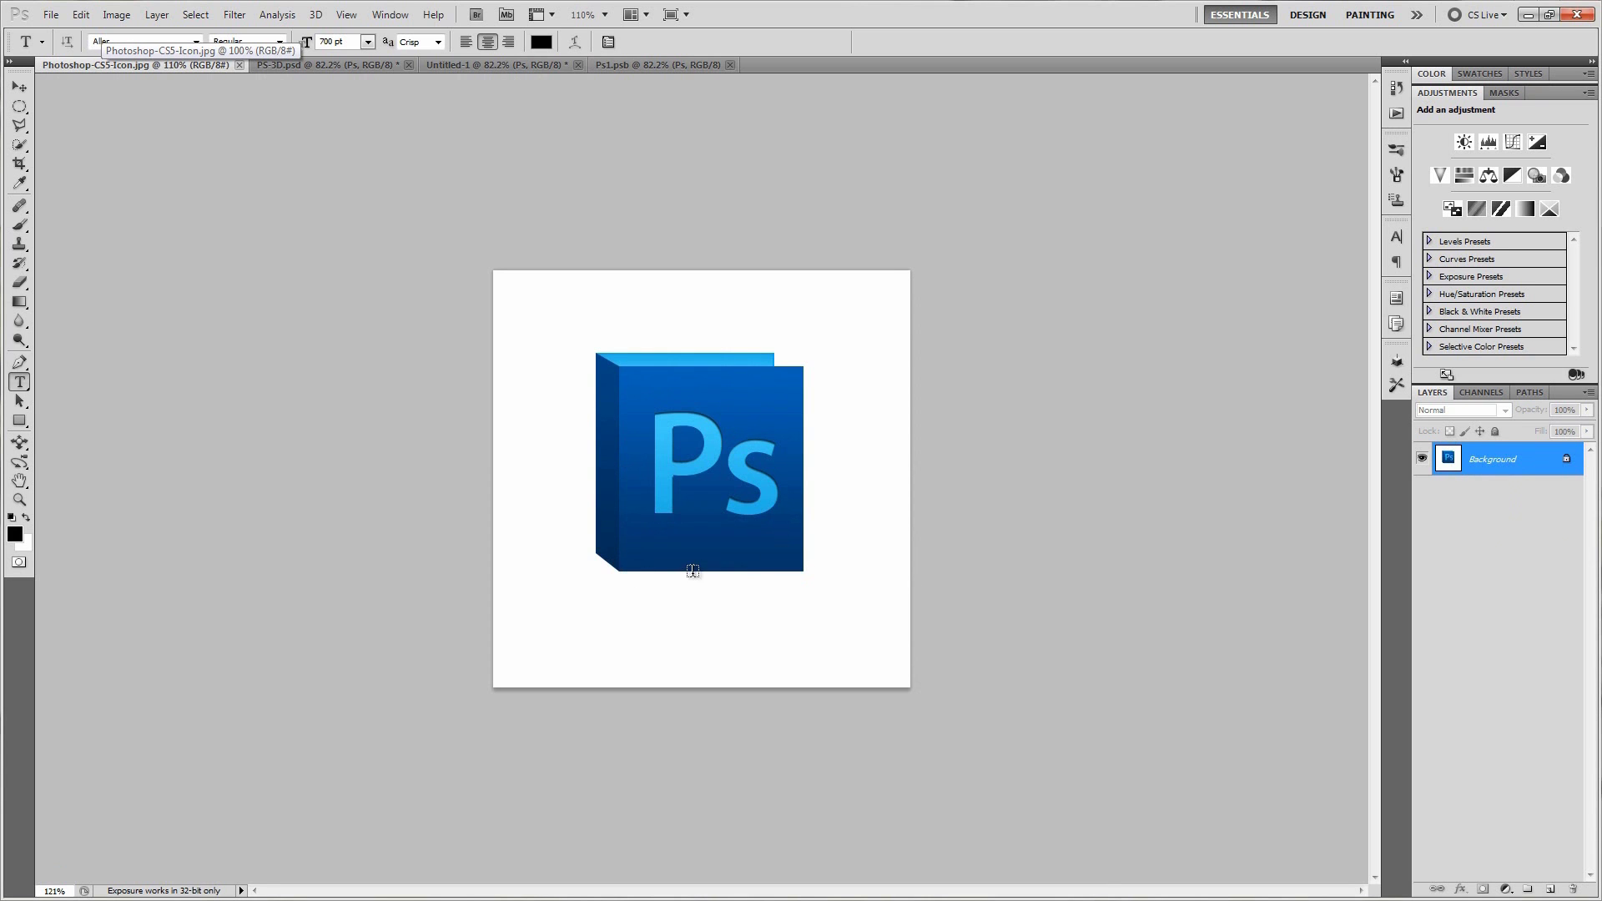
Step: Zoom into the reference icon and sample its dark blue as the foreground colour
{"action": "key", "text": "ctrl+0"}
{"action": "left_click_drag", "start_coordinate": [697, 579], "coordinate": [806, 489]}
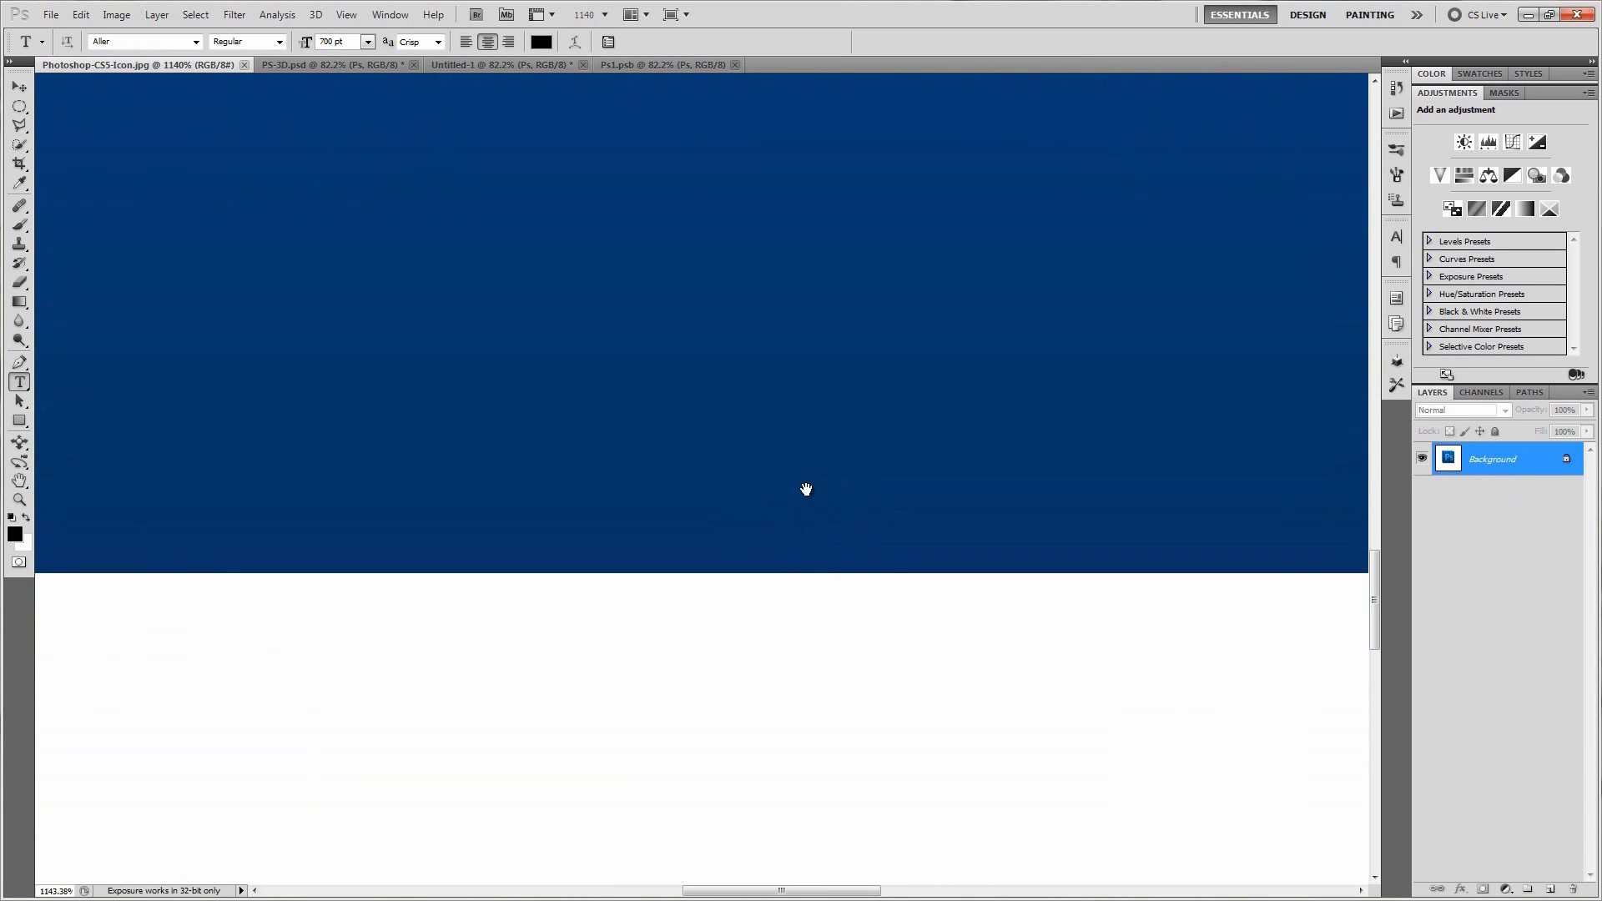
{"action": "left_click", "coordinate": [15, 535]}
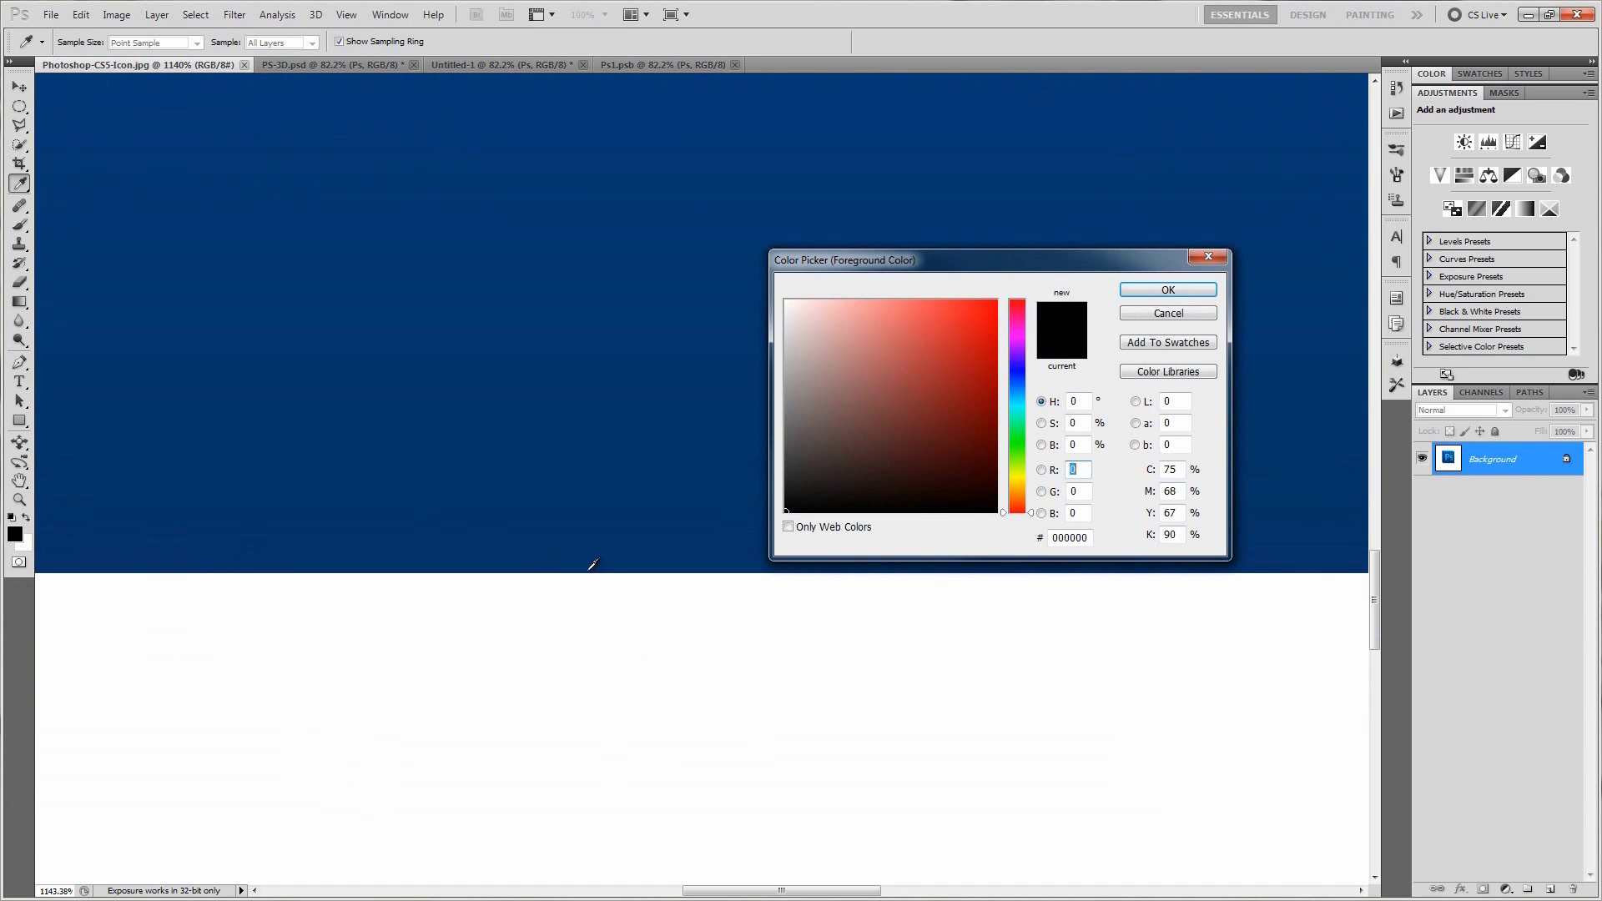
{"action": "left_click", "coordinate": [604, 565]}
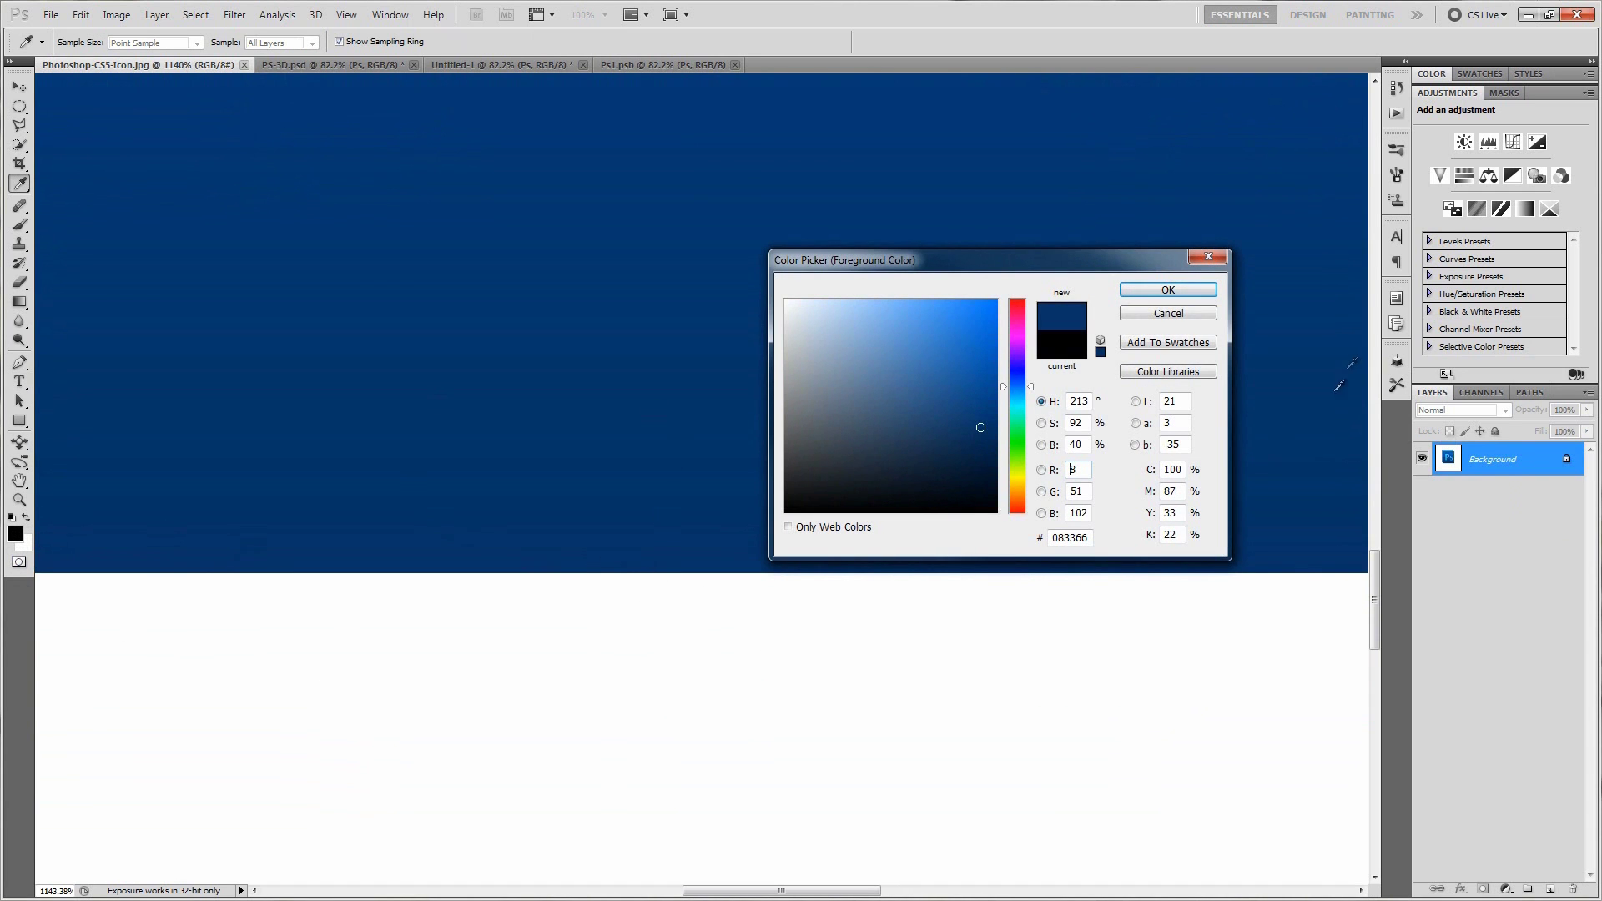
{"action": "left_click", "coordinate": [1168, 290]}
Step: Sample the icon's dark blue 0861bb as the background colour
{"action": "scroll", "coordinate": [993, 693], "scroll_direction": "down", "scroll_amount": 2}
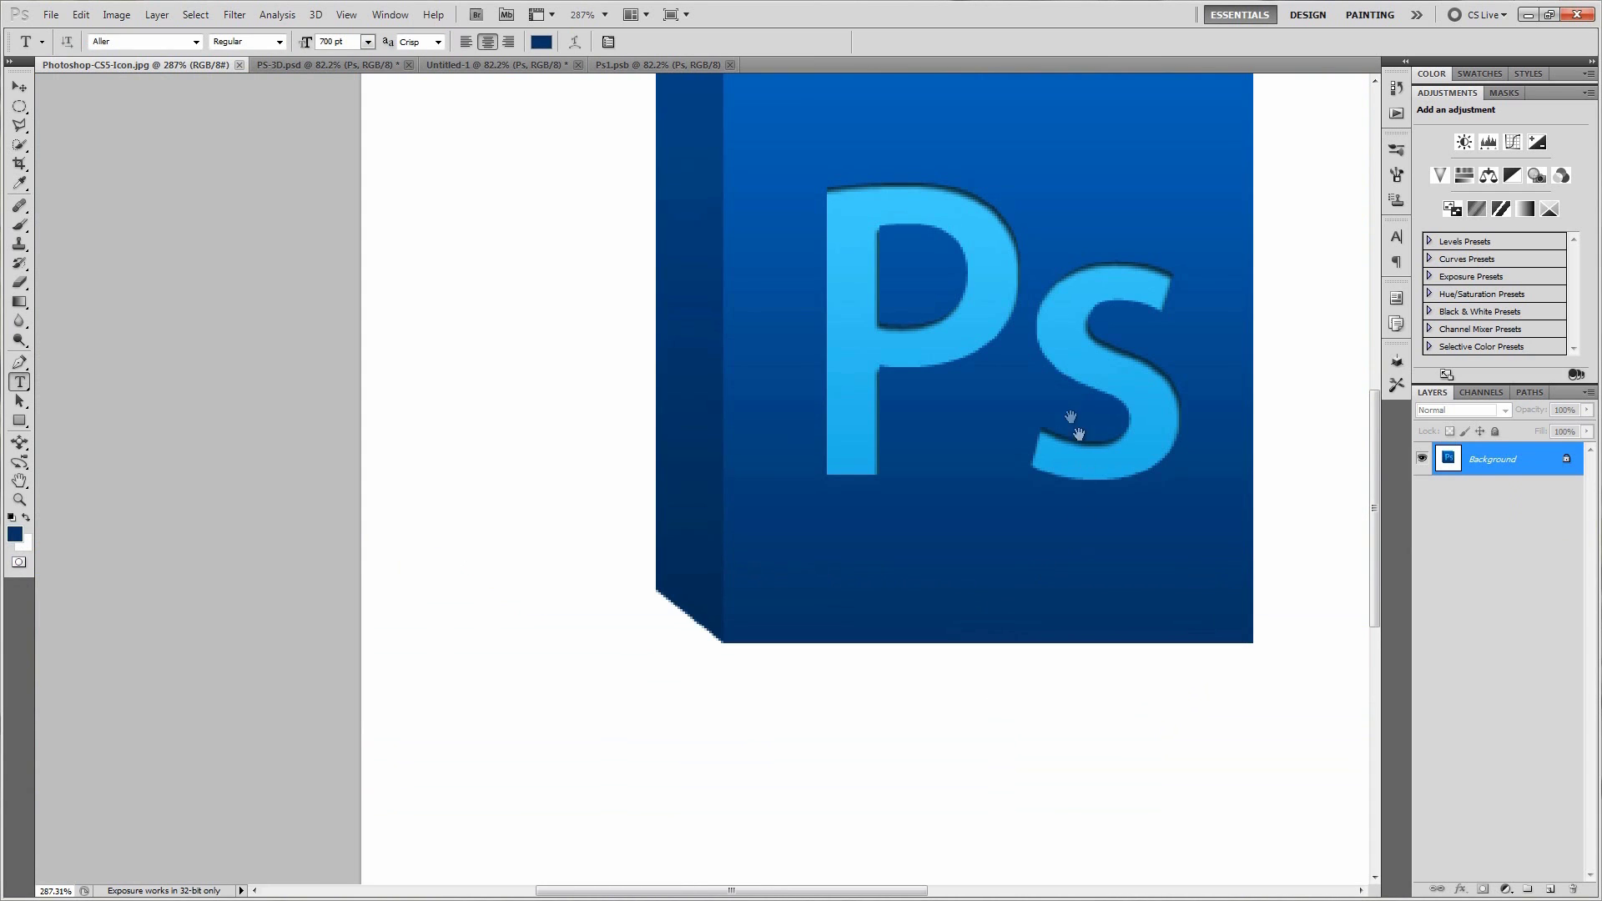
{"action": "left_click_drag", "start_coordinate": [954, 208], "coordinate": [816, 543]}
{"action": "scroll", "coordinate": [827, 527], "scroll_direction": "up", "scroll_amount": 5}
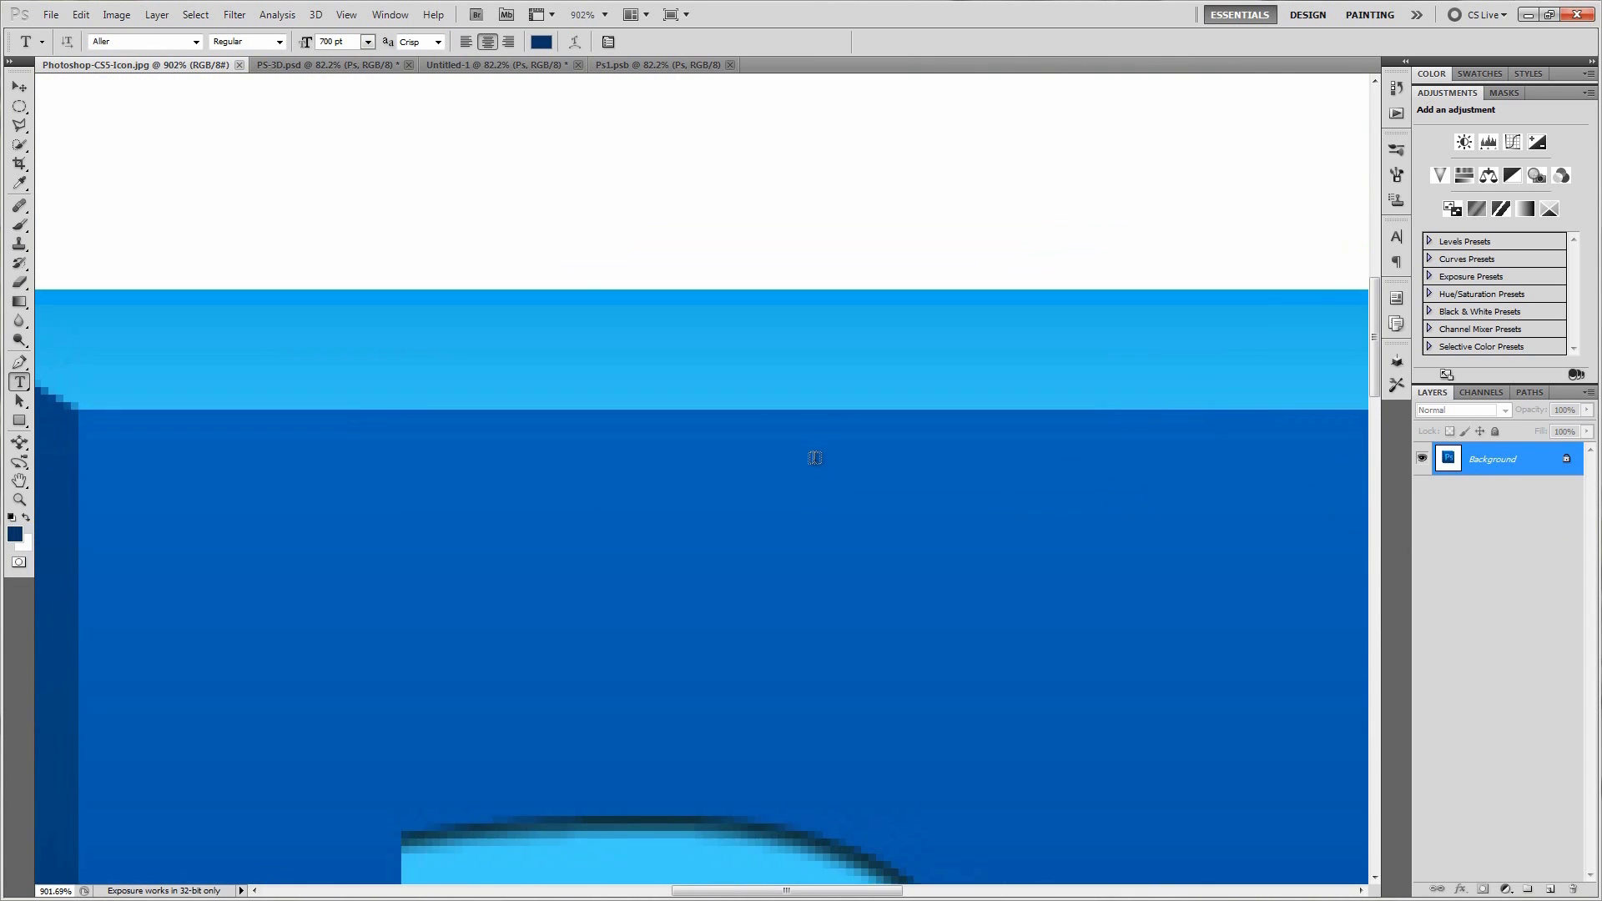
{"action": "left_click", "coordinate": [25, 544]}
{"action": "left_click", "coordinate": [587, 377]}
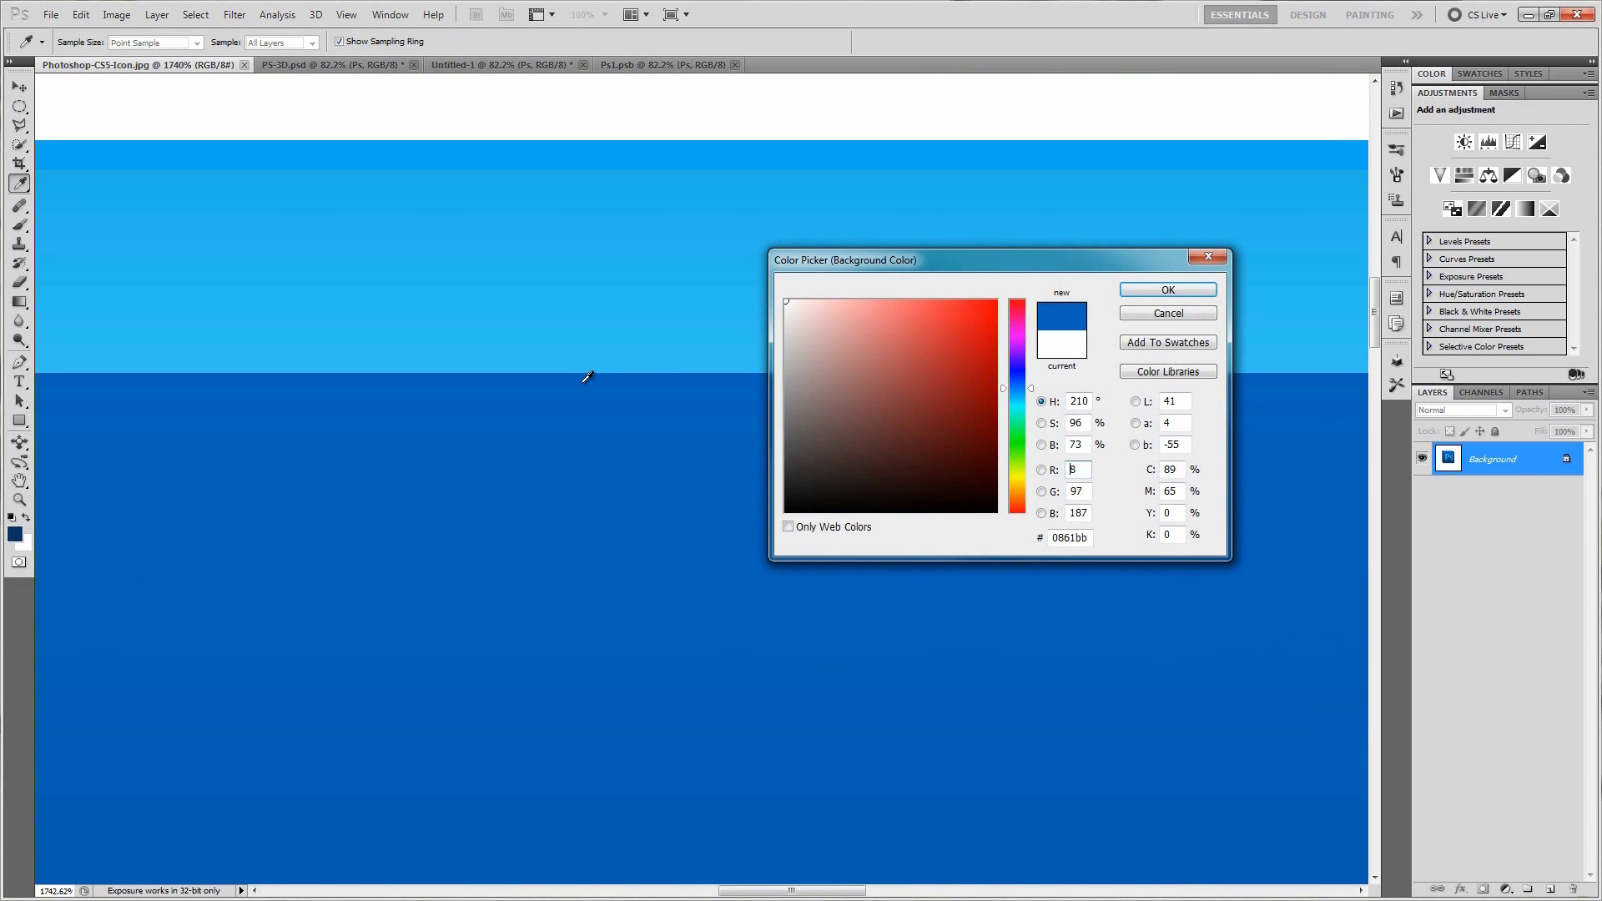
{"action": "left_click", "coordinate": [593, 366]}
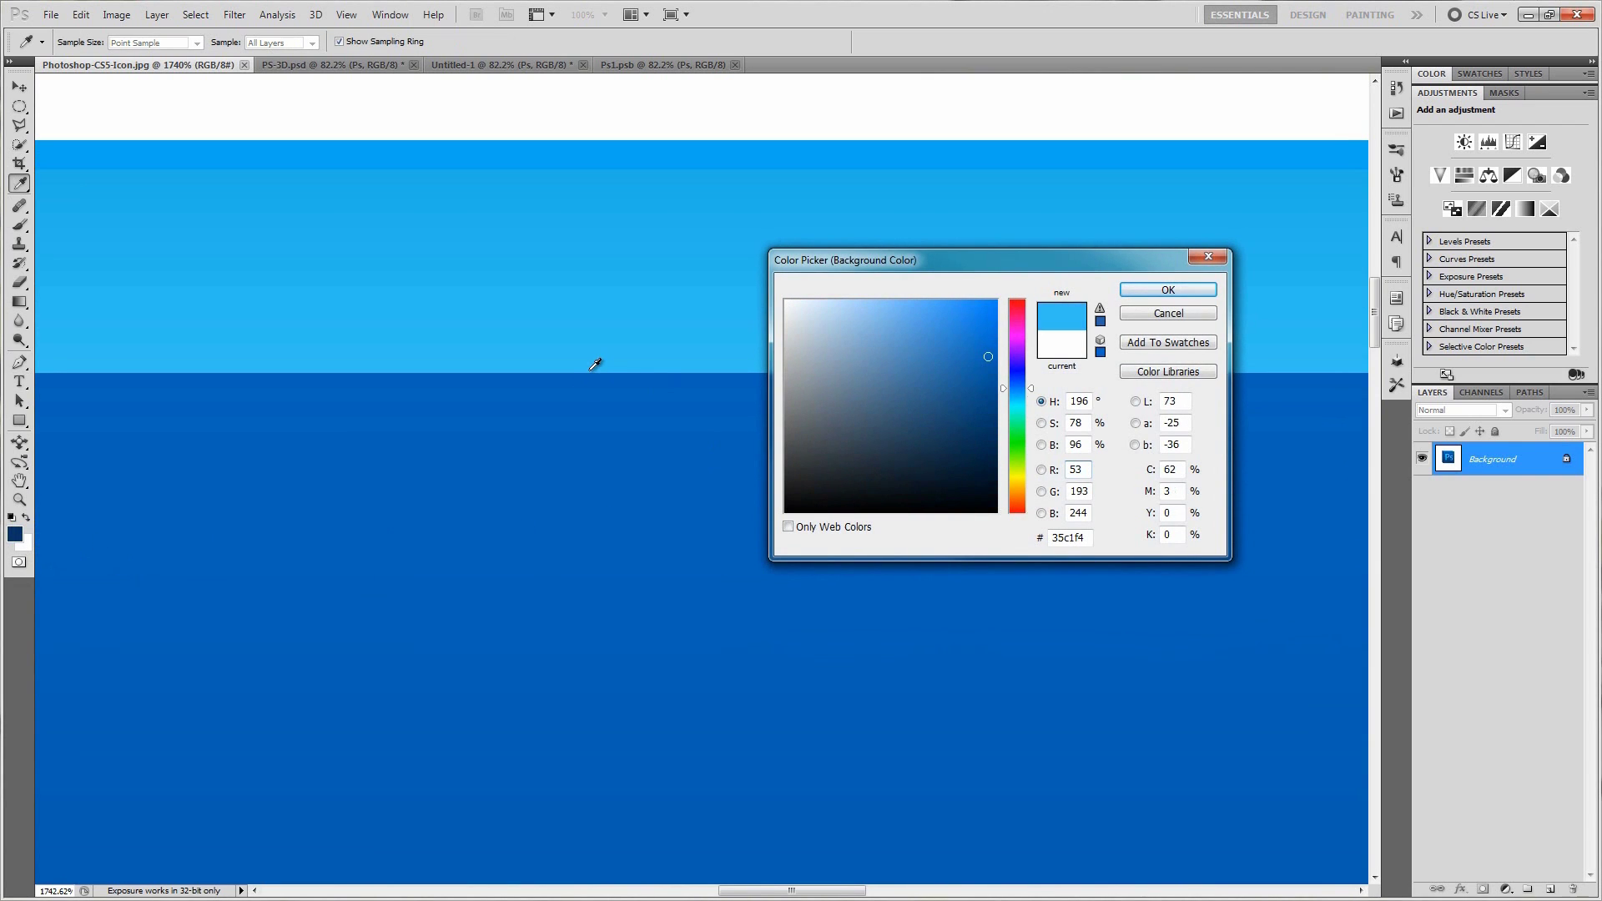
{"action": "left_click", "coordinate": [595, 378]}
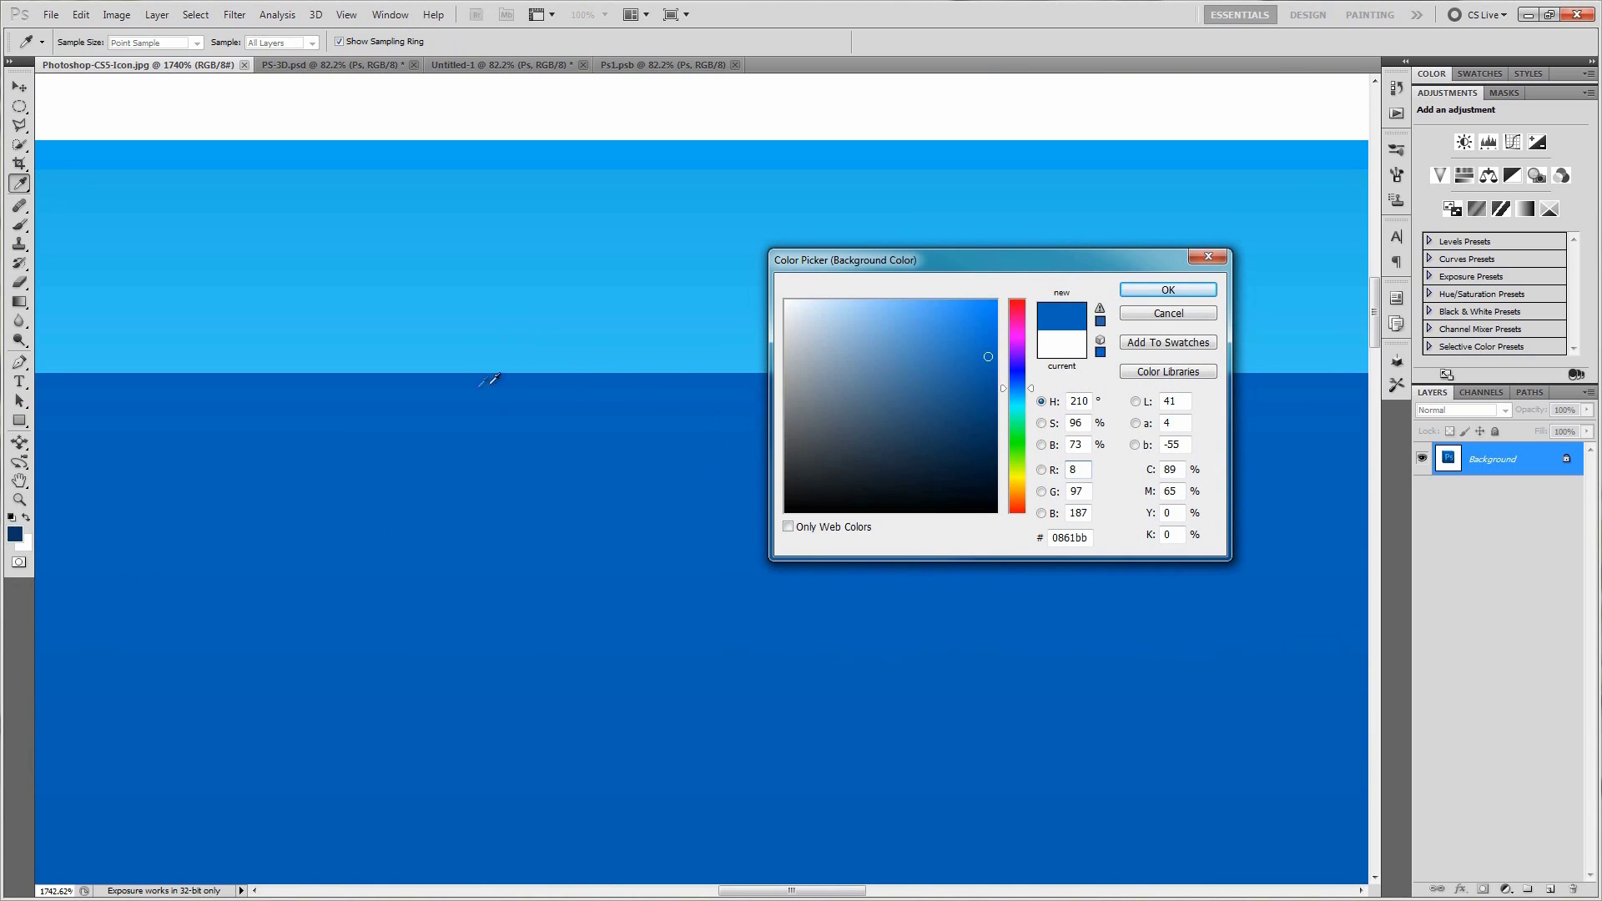
{"action": "left_click", "coordinate": [1167, 289]}
{"action": "key", "text": "t"}
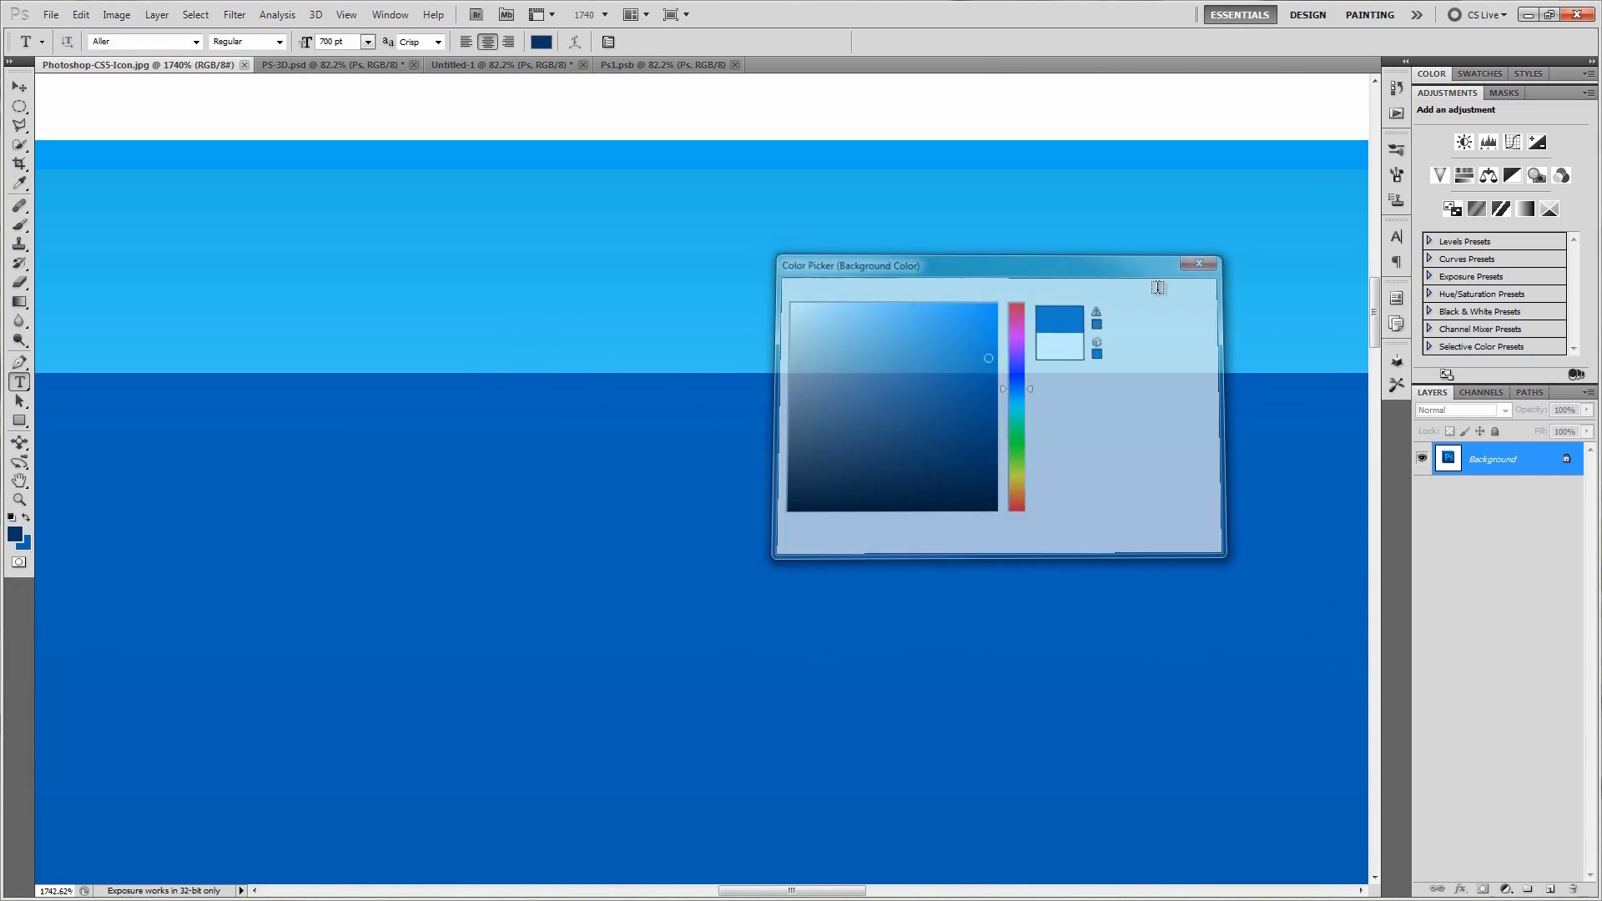
{"action": "key", "text": "ctrl+0"}
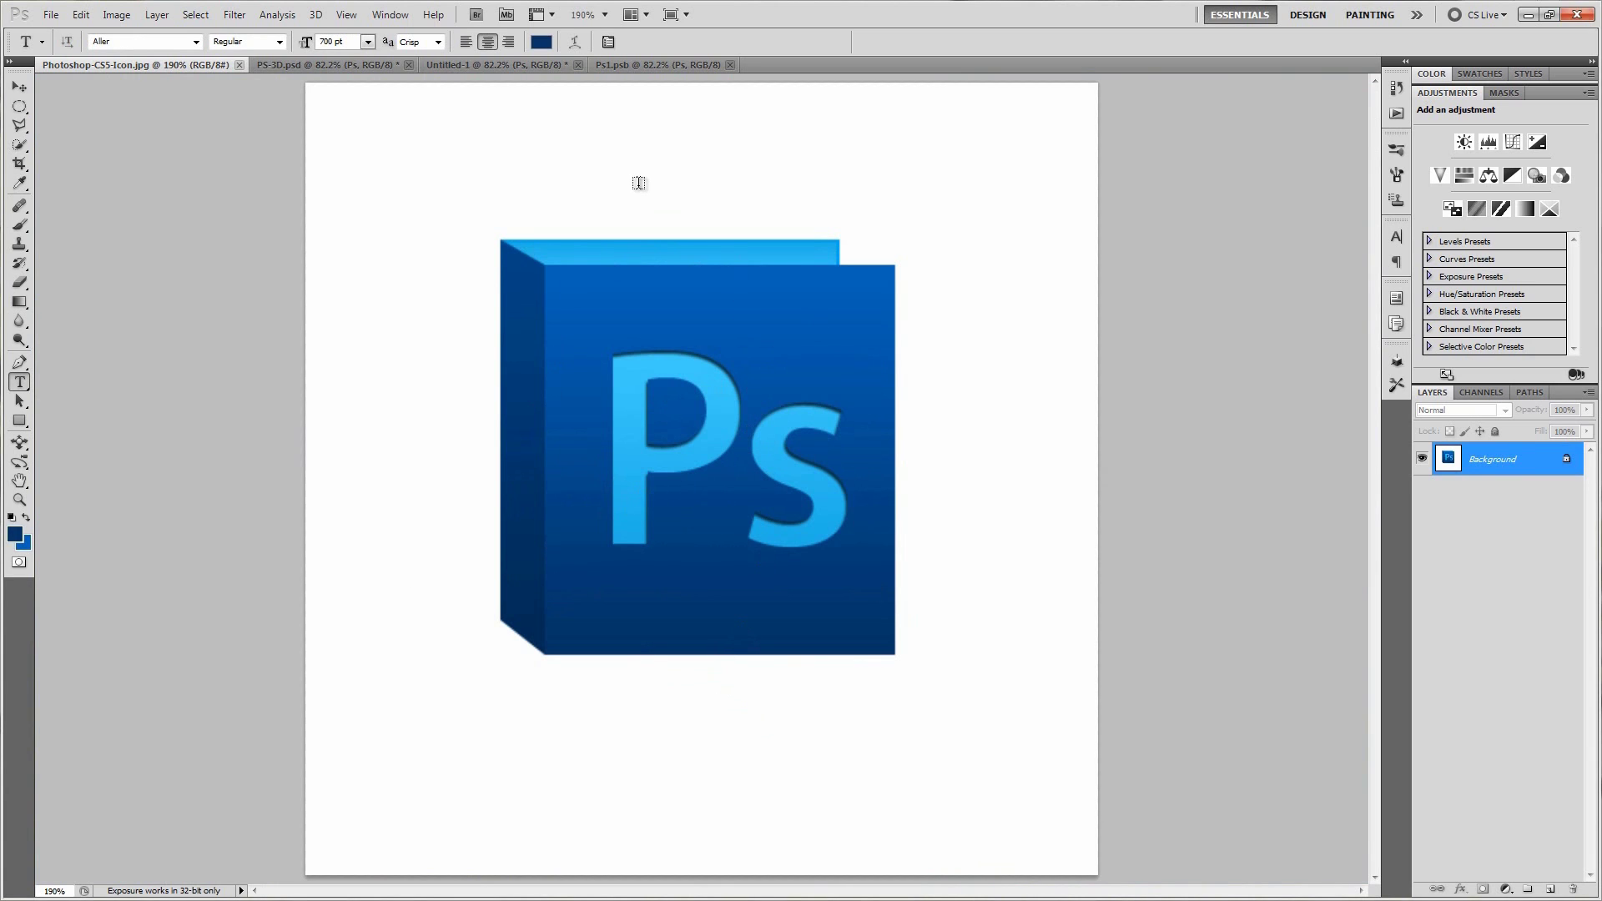
Step: Give the Ps layer in Ps1.psb the first blue preset Gradient Overlay and save the file
{"action": "left_click", "coordinate": [666, 67]}
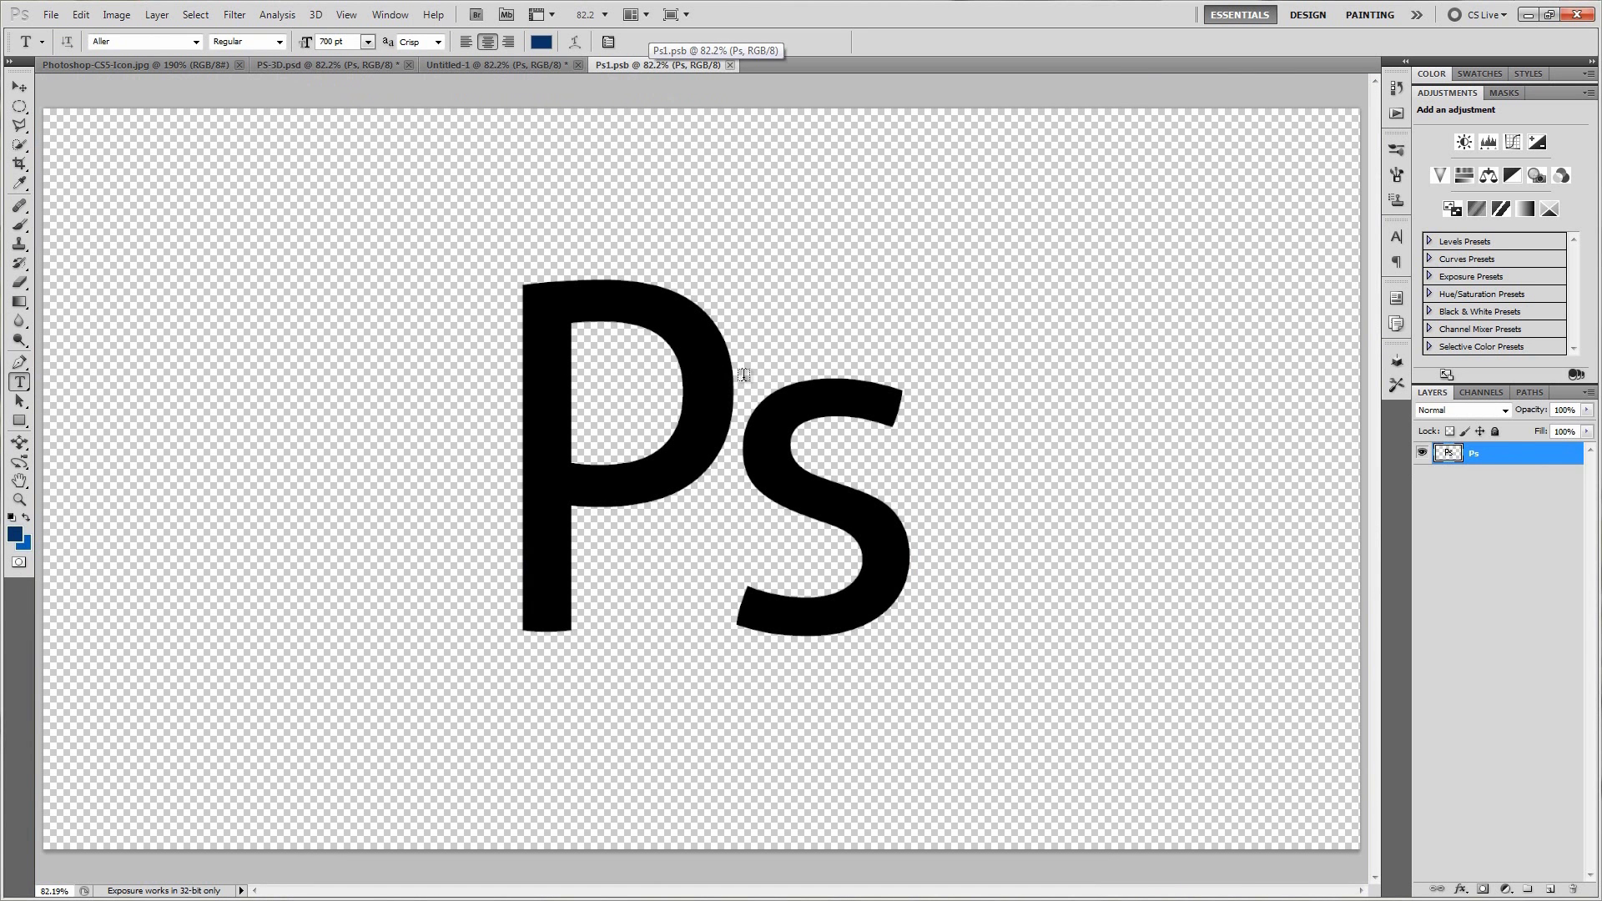
{"action": "left_click", "coordinate": [1465, 890]}
{"action": "left_click", "coordinate": [1495, 844]}
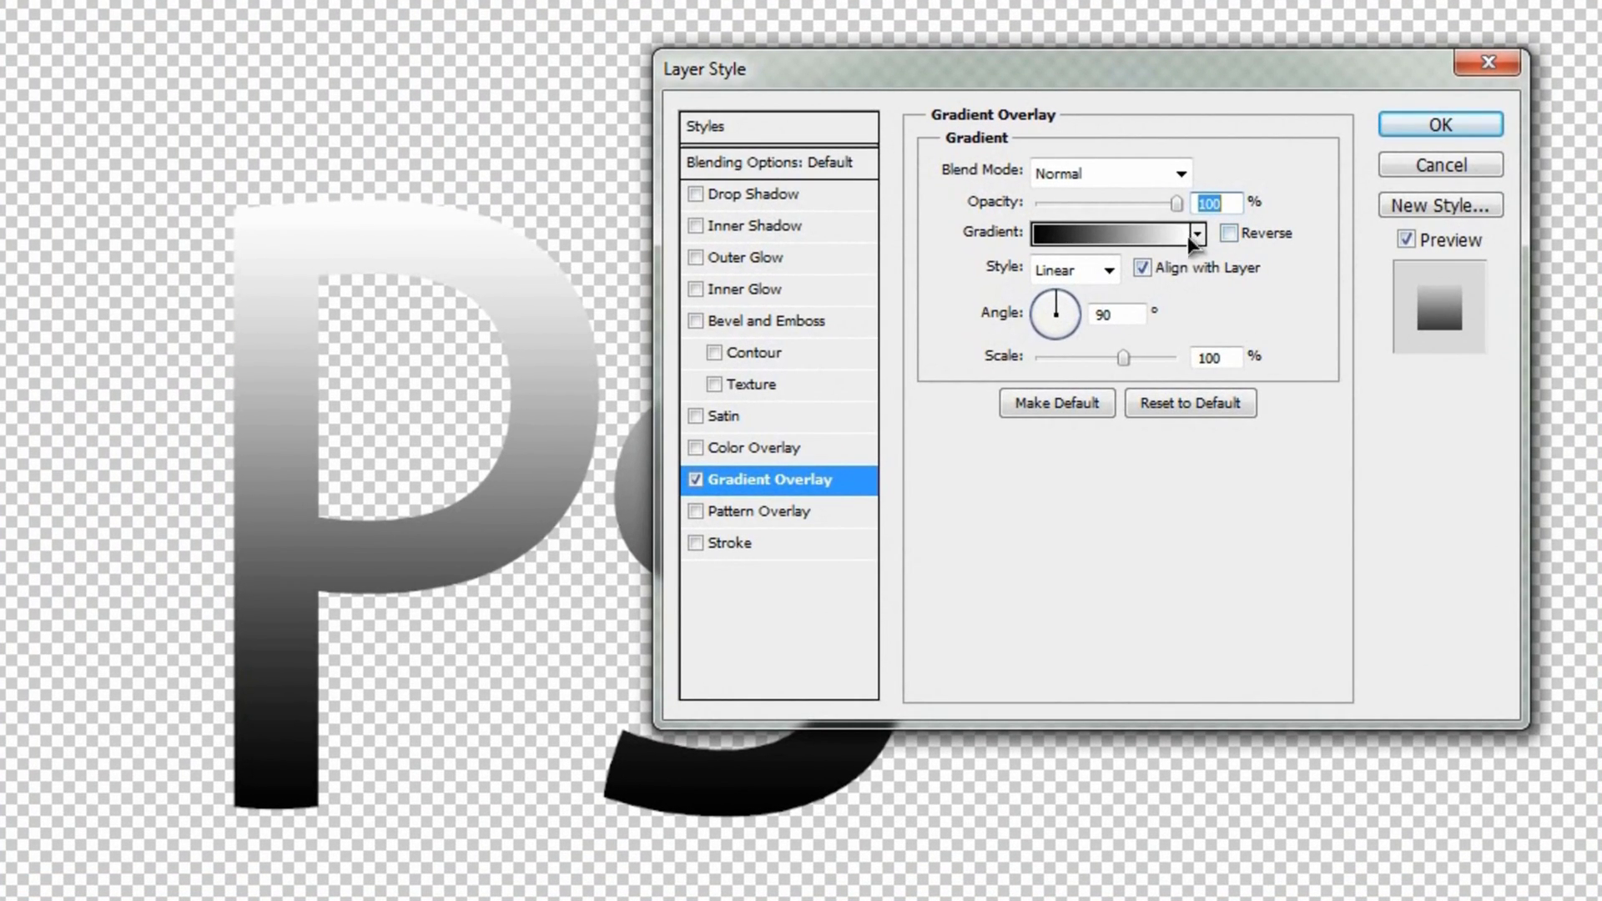
{"action": "left_click", "coordinate": [1198, 236]}
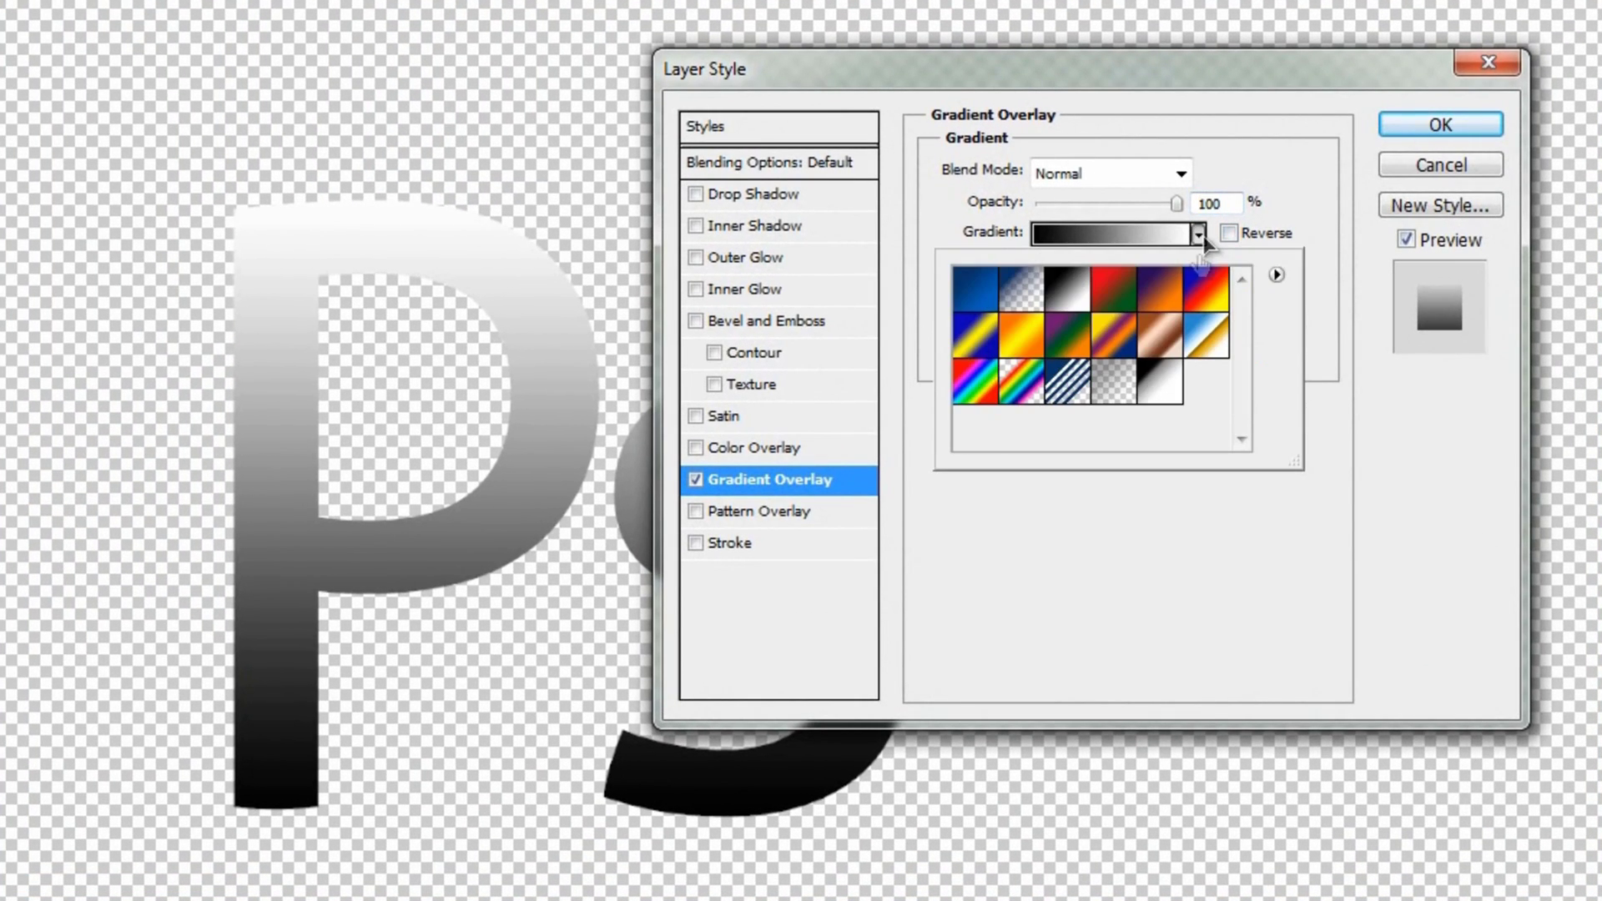
{"action": "left_click", "coordinate": [985, 295]}
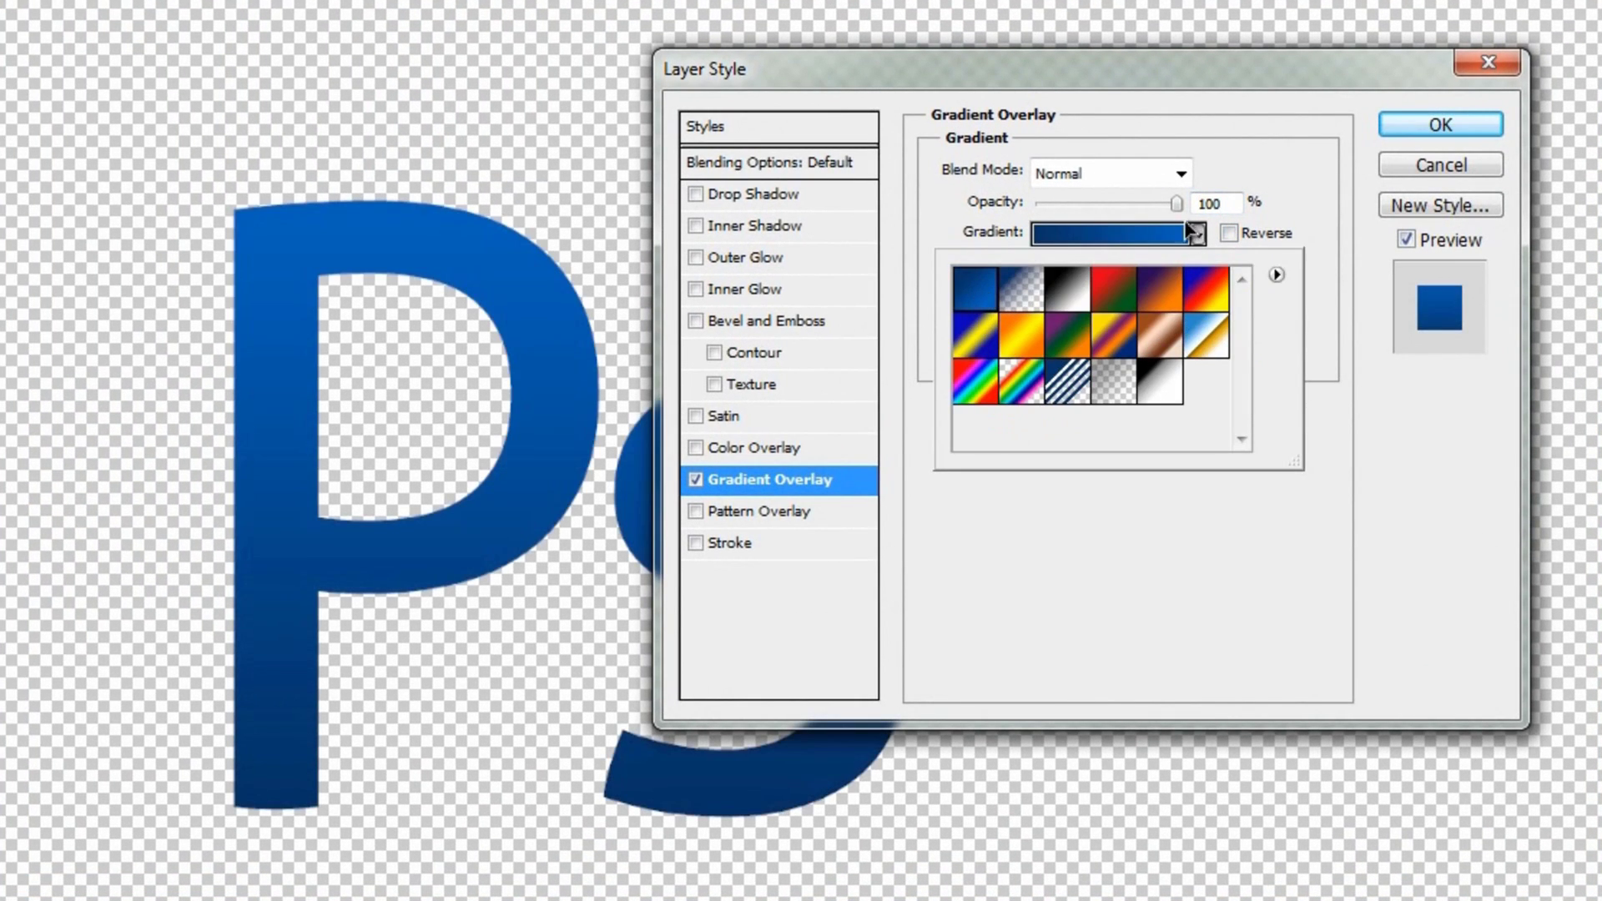
{"action": "left_click", "coordinate": [1200, 234]}
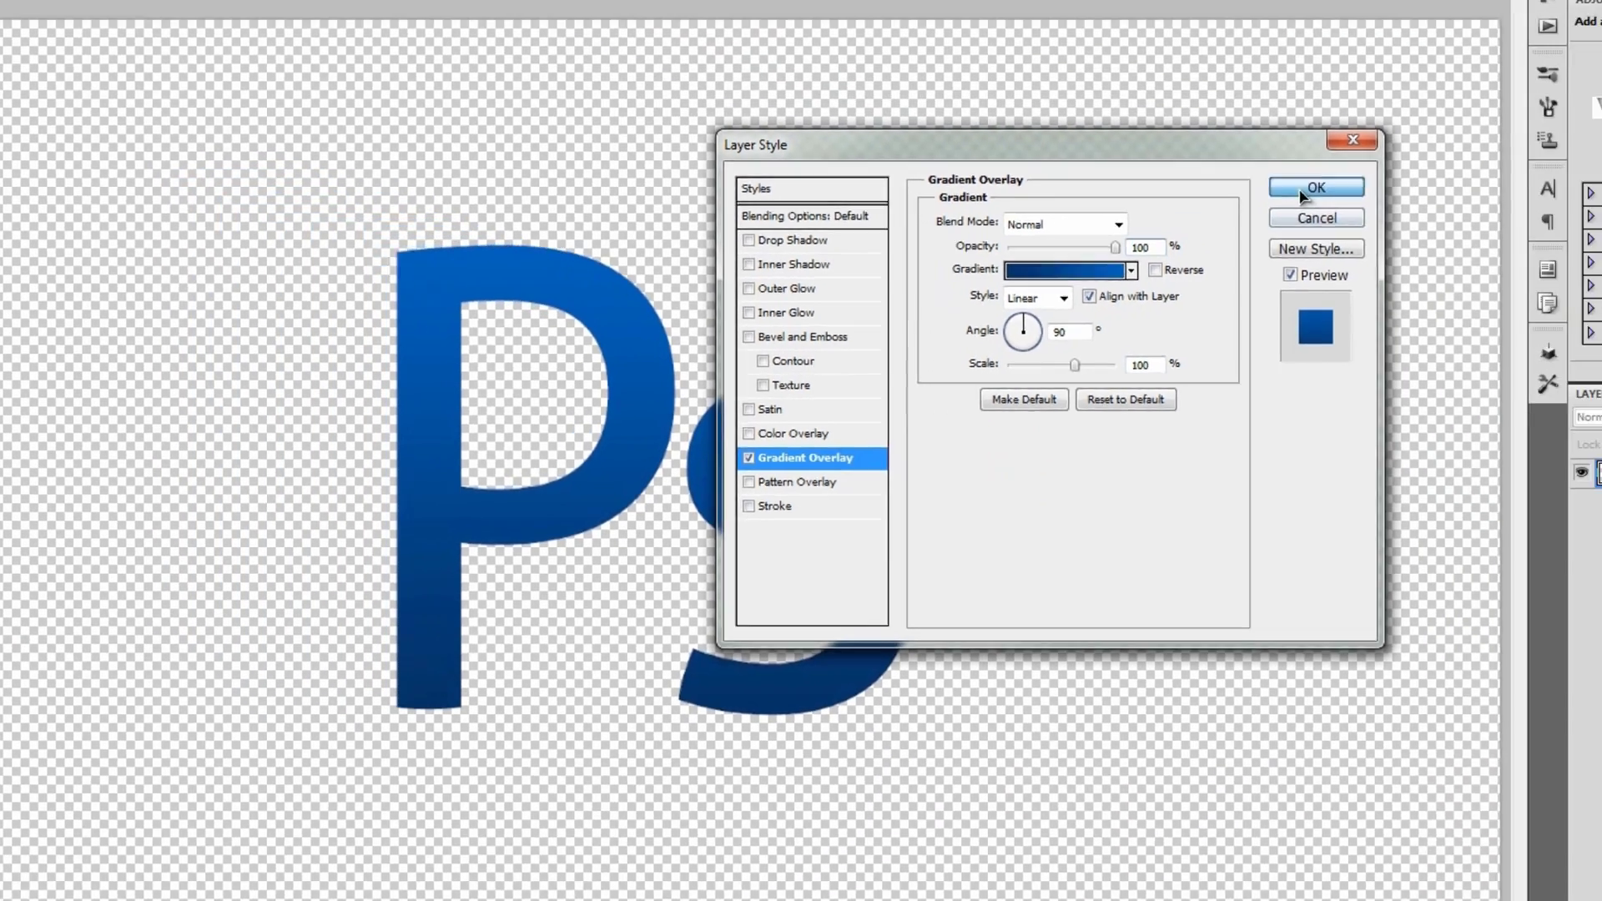
{"action": "left_click", "coordinate": [1316, 188]}
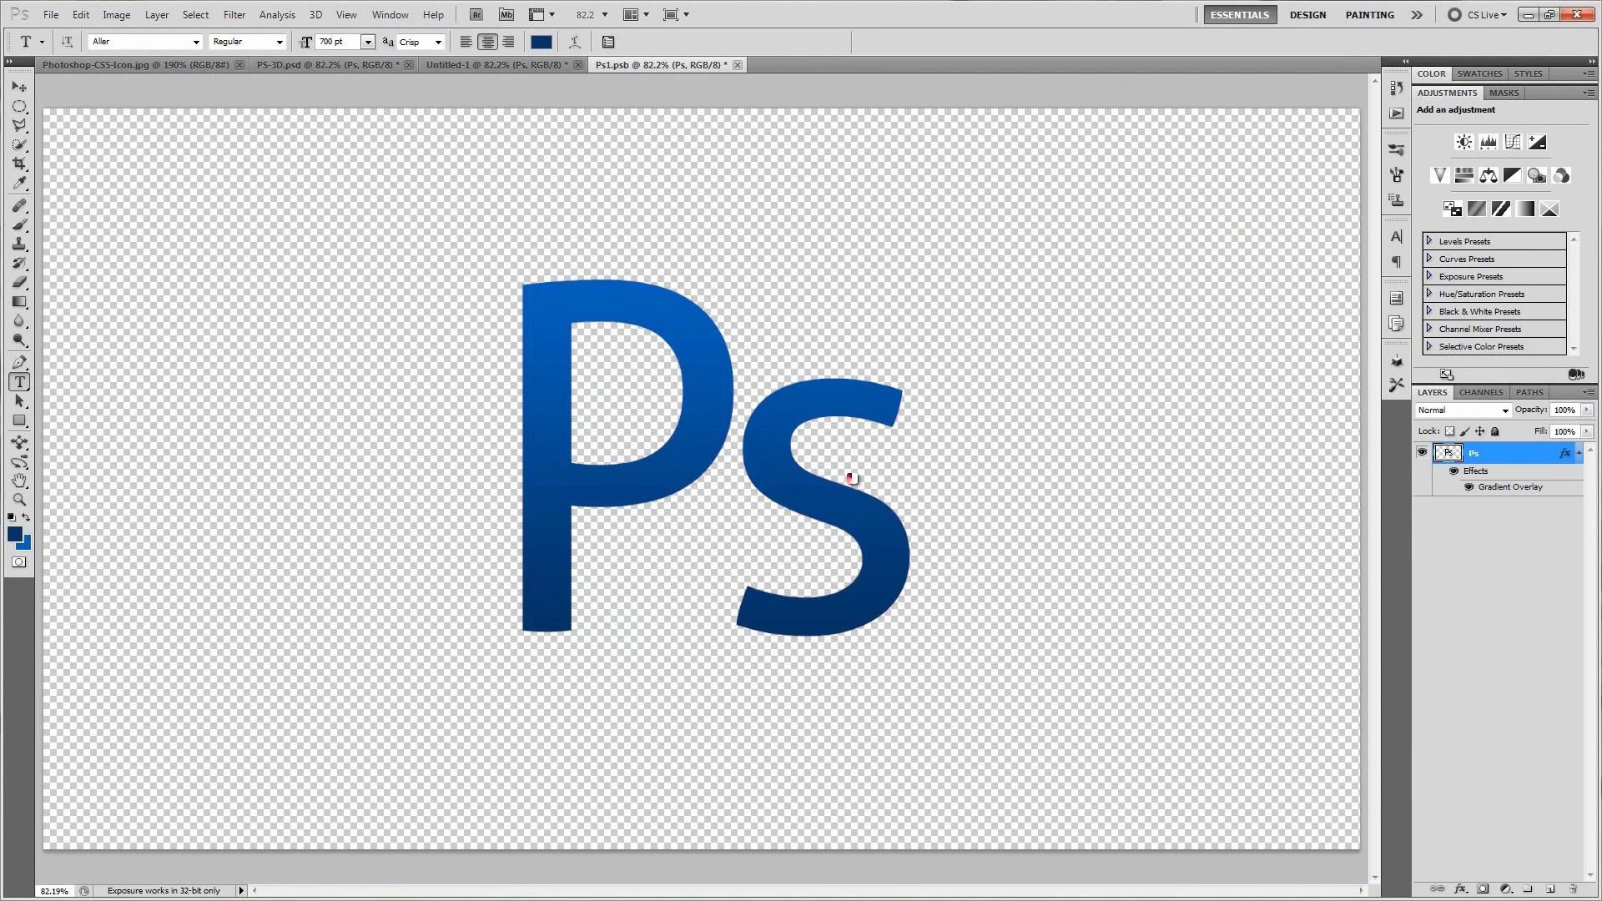
{"action": "key", "text": "ctrl+s"}
Step: Close Ps1.psb, cancel the stray text entry, and return to Untitled-1 with the Move tool
{"action": "left_click", "coordinate": [730, 65]}
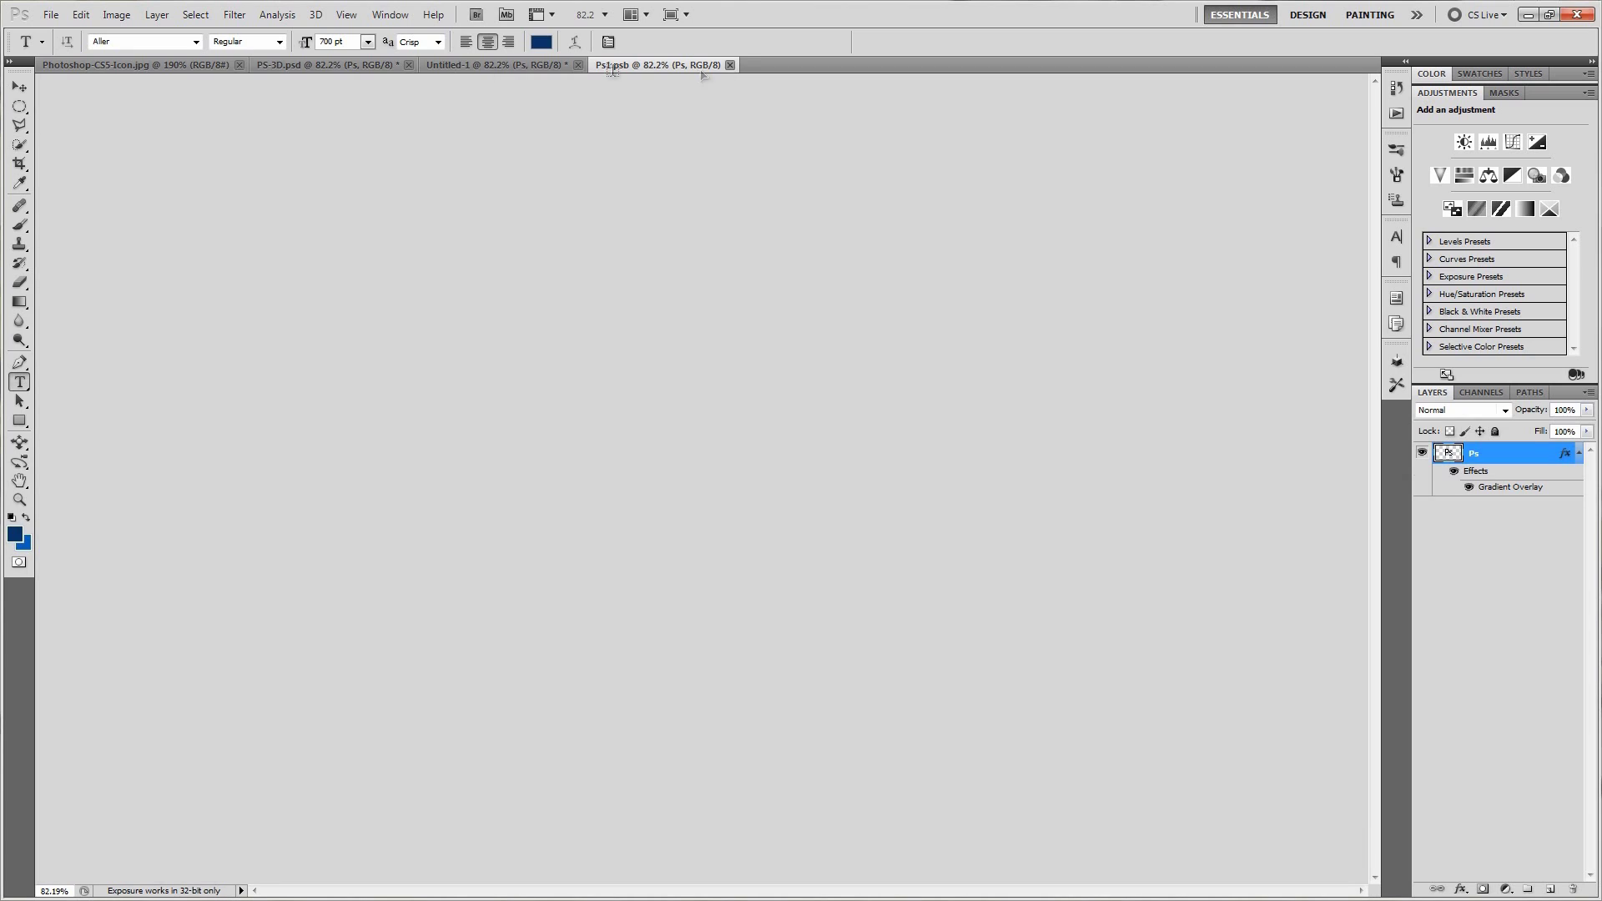
{"action": "left_click", "coordinate": [486, 76]}
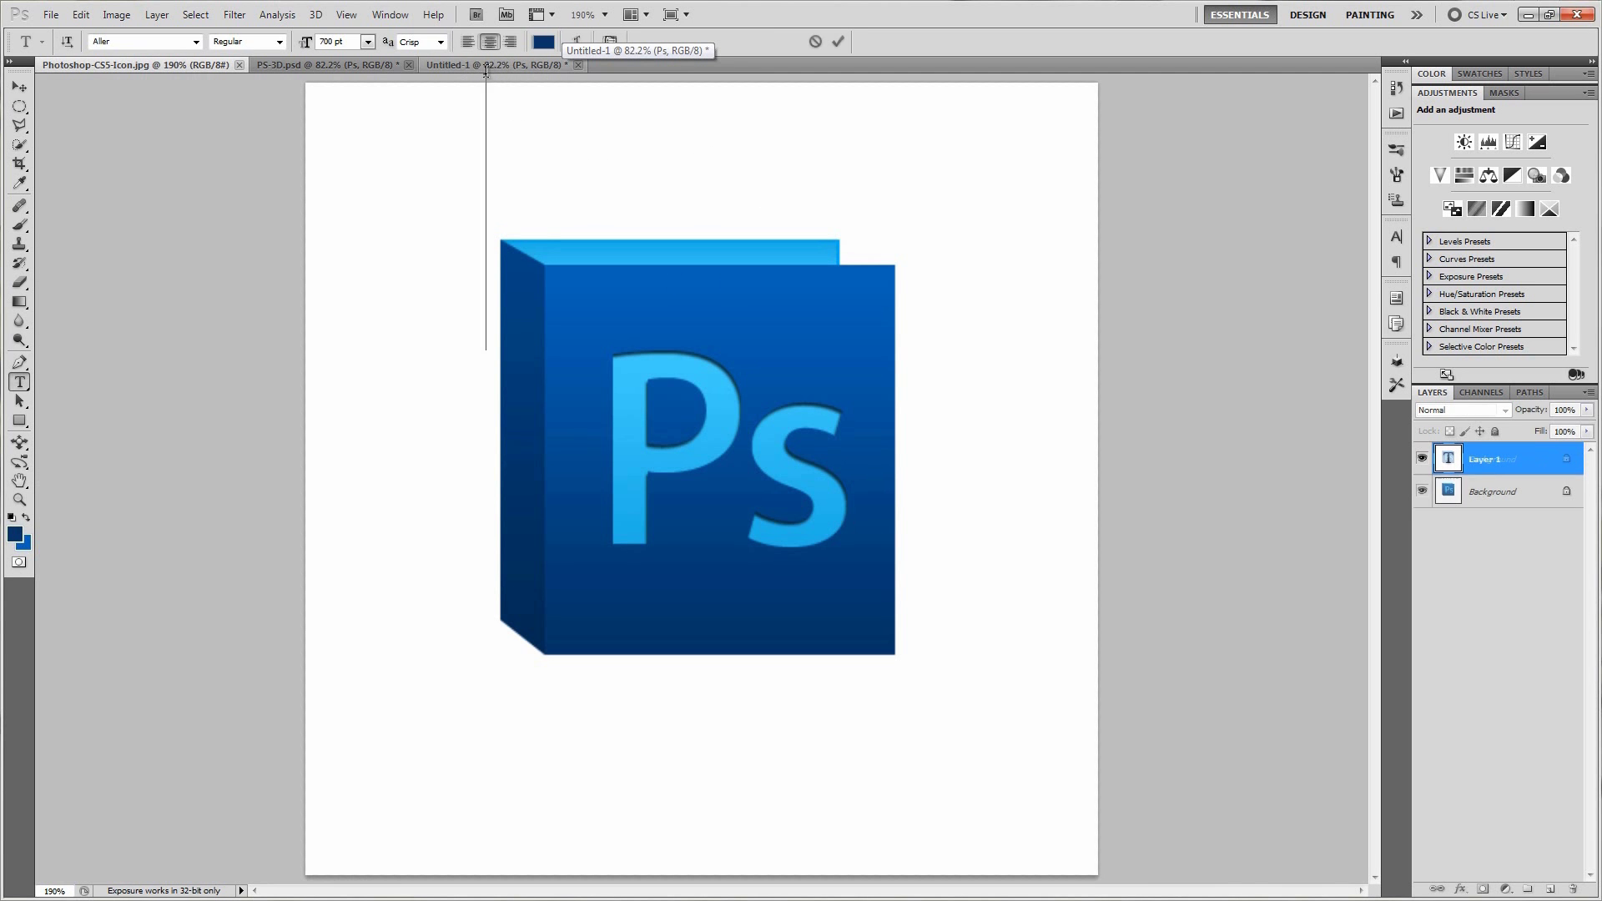
{"action": "left_click", "coordinate": [815, 42]}
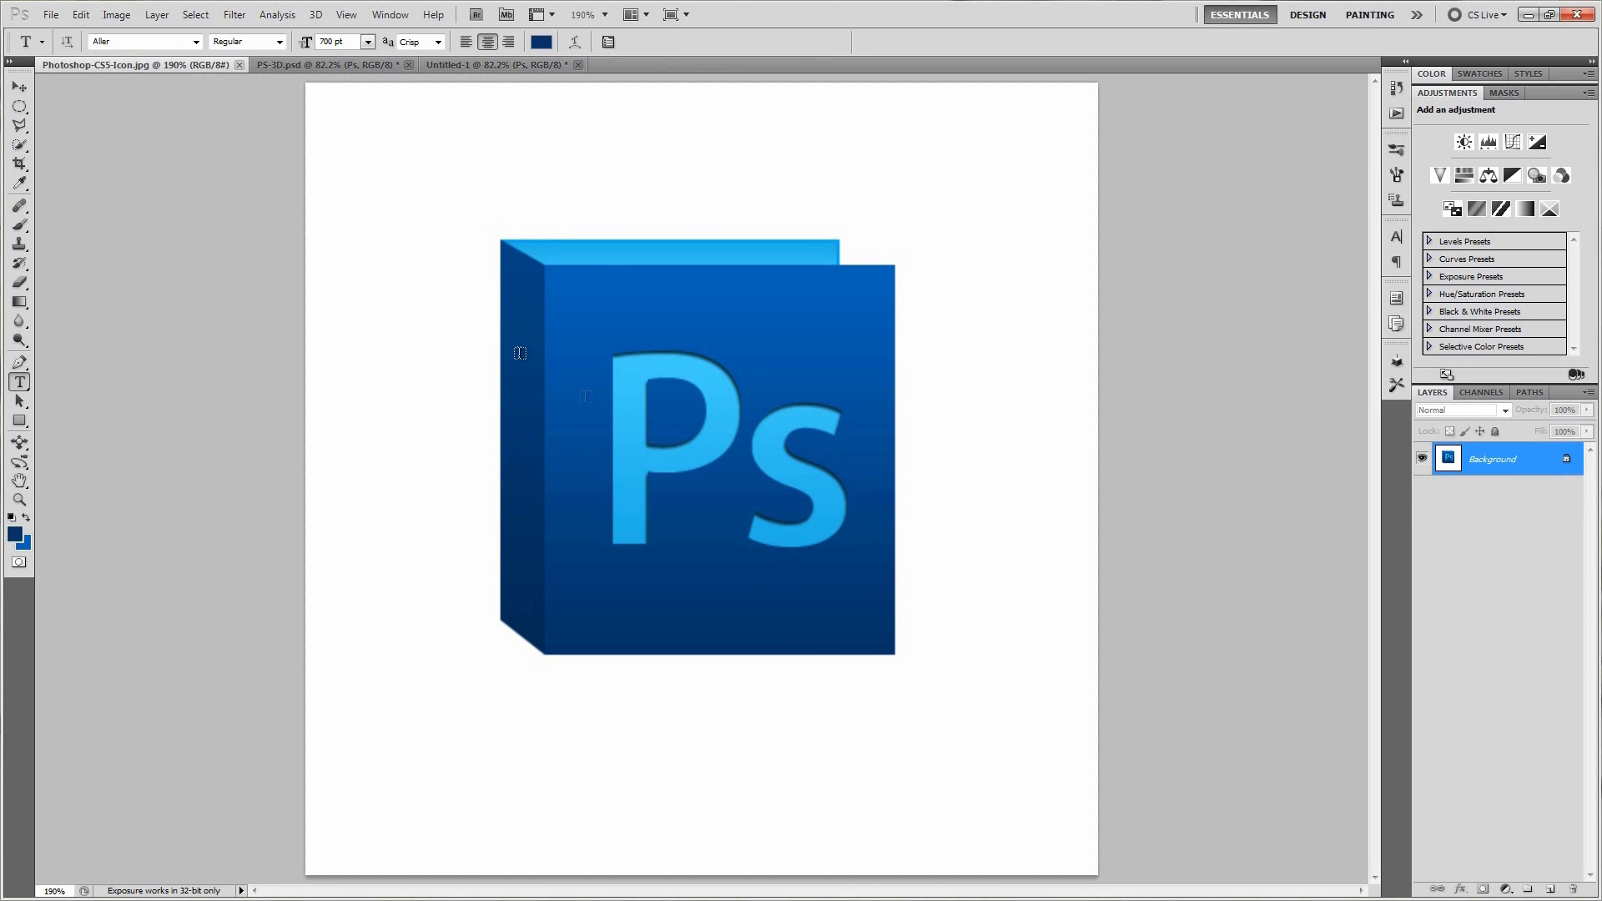
{"action": "left_click", "coordinate": [19, 86]}
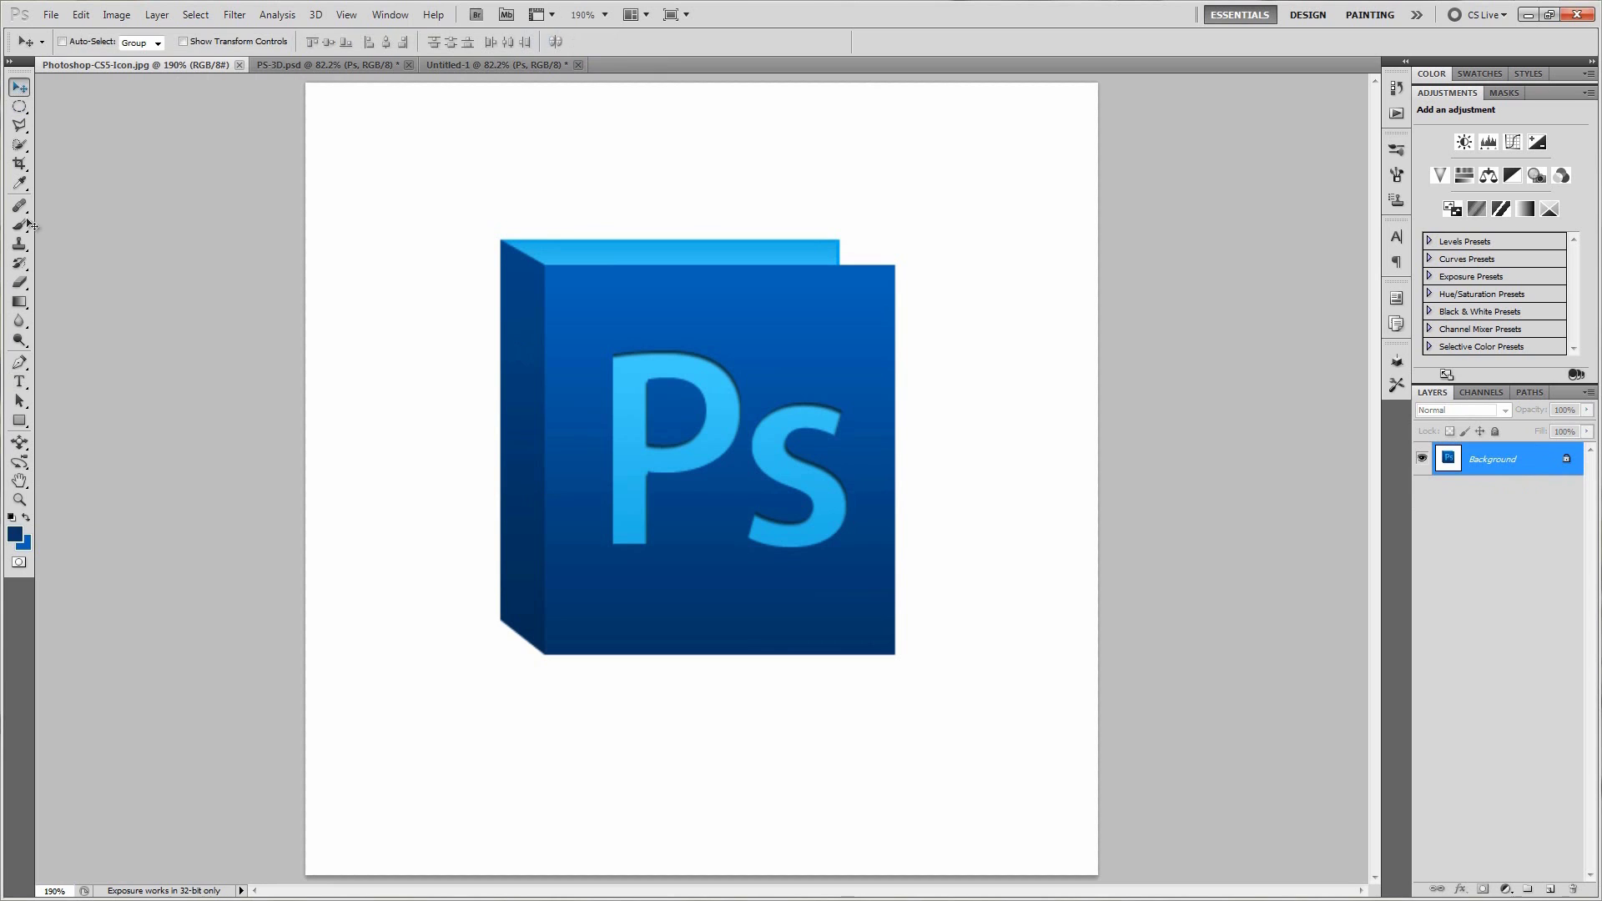
{"action": "left_click", "coordinate": [507, 71]}
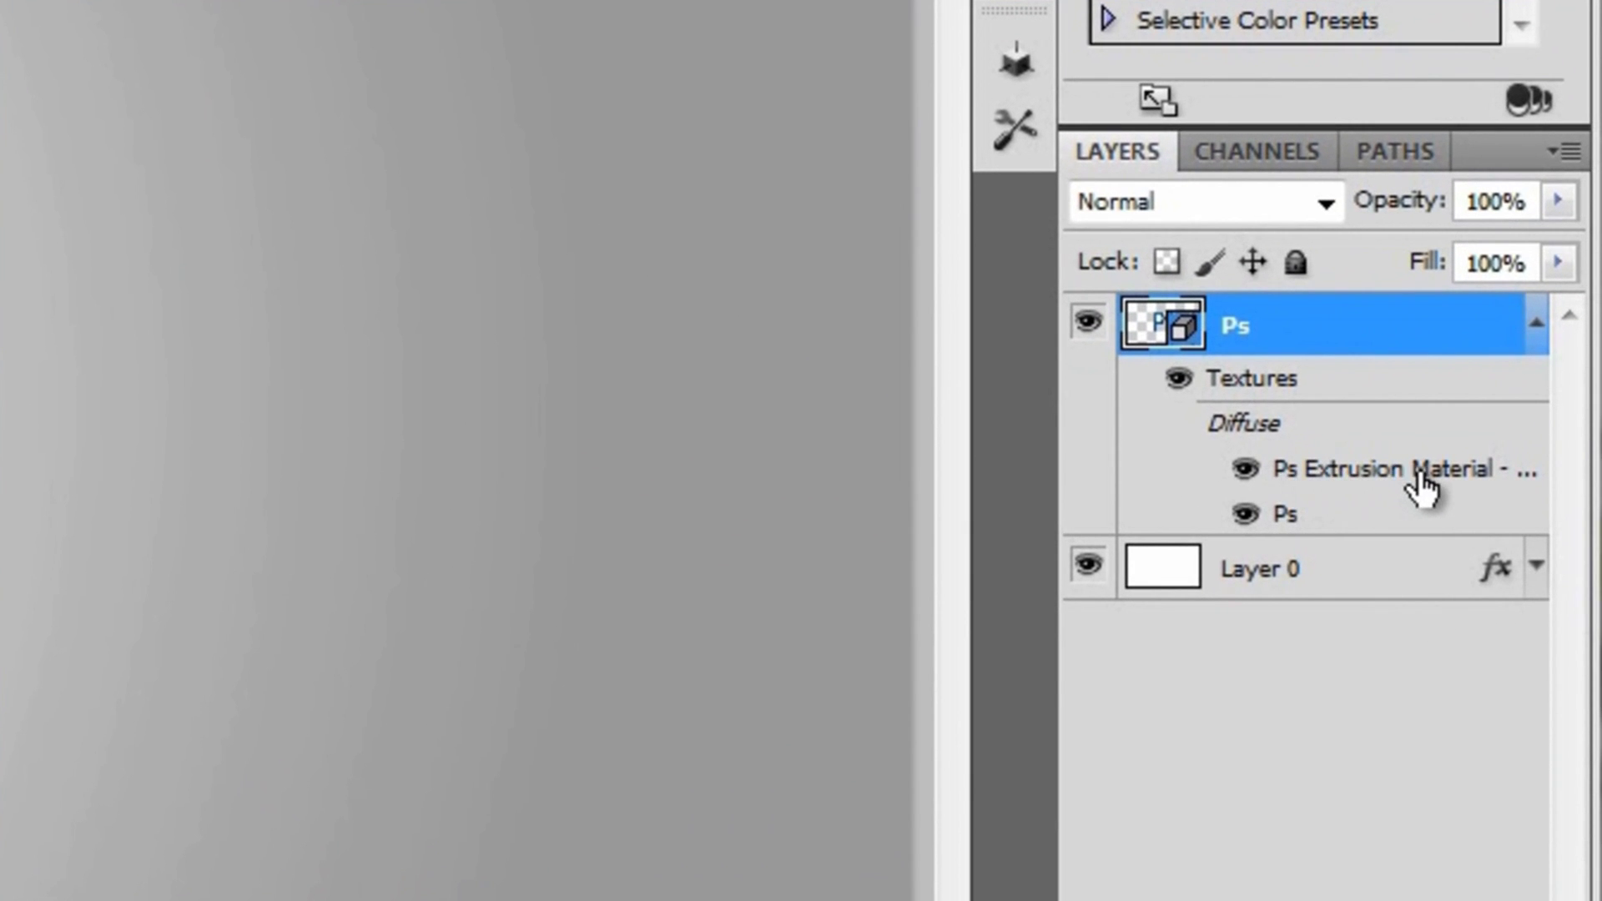
Step: Open the Ps Extrusion Material texture and fill its Layer 1 with the dark blue foreground colour
{"action": "double_click", "coordinate": [1385, 480]}
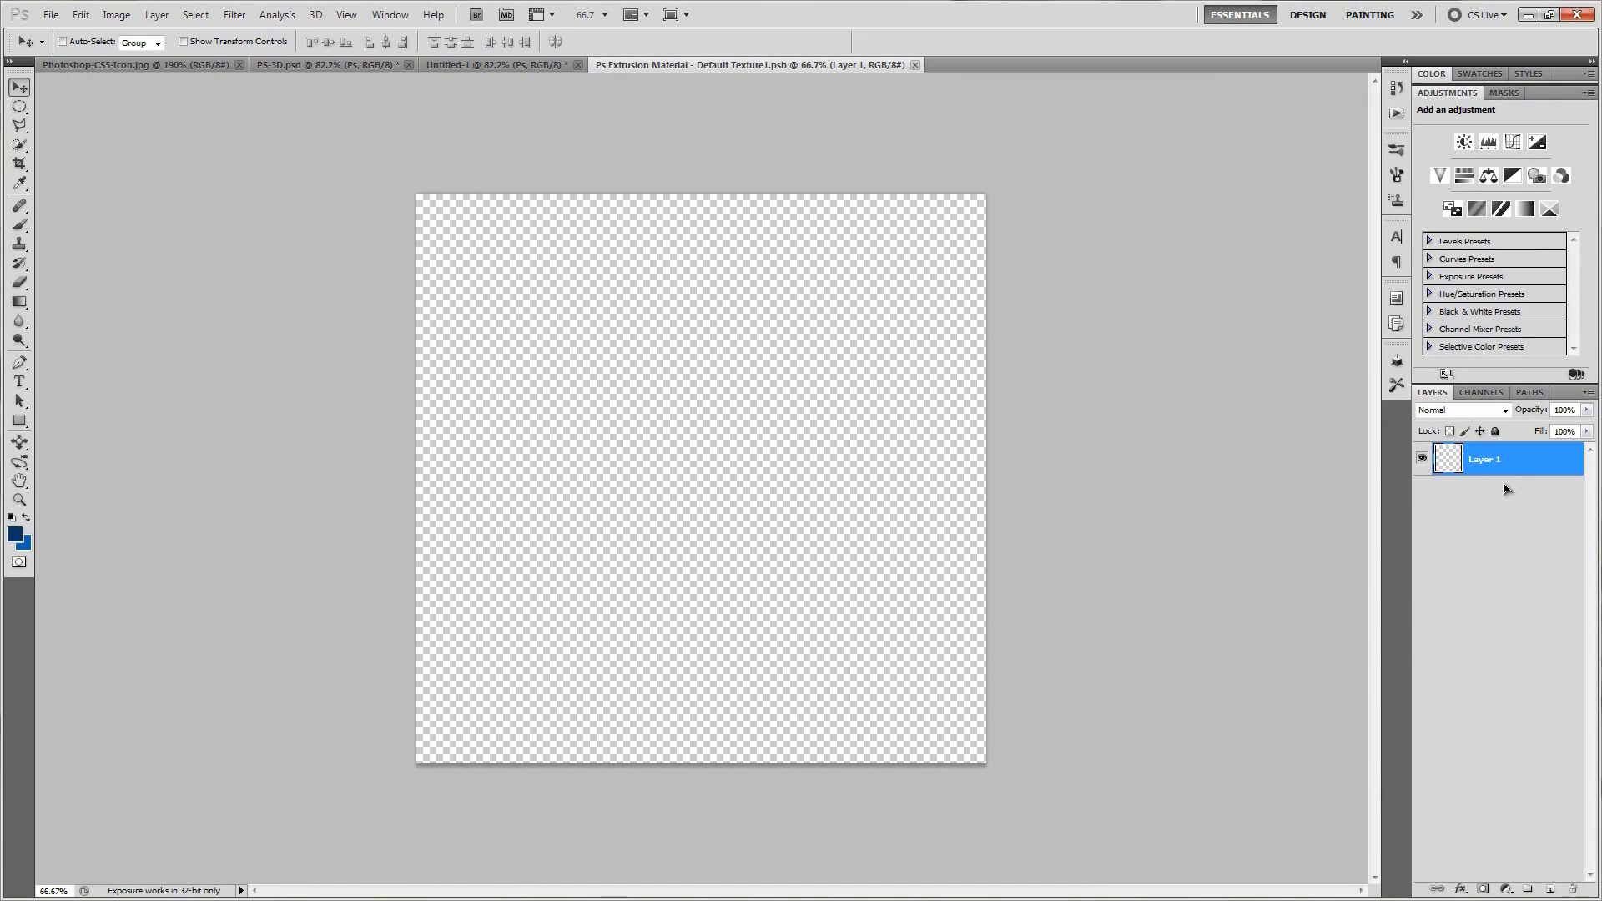
{"action": "key", "text": "ctrl+0"}
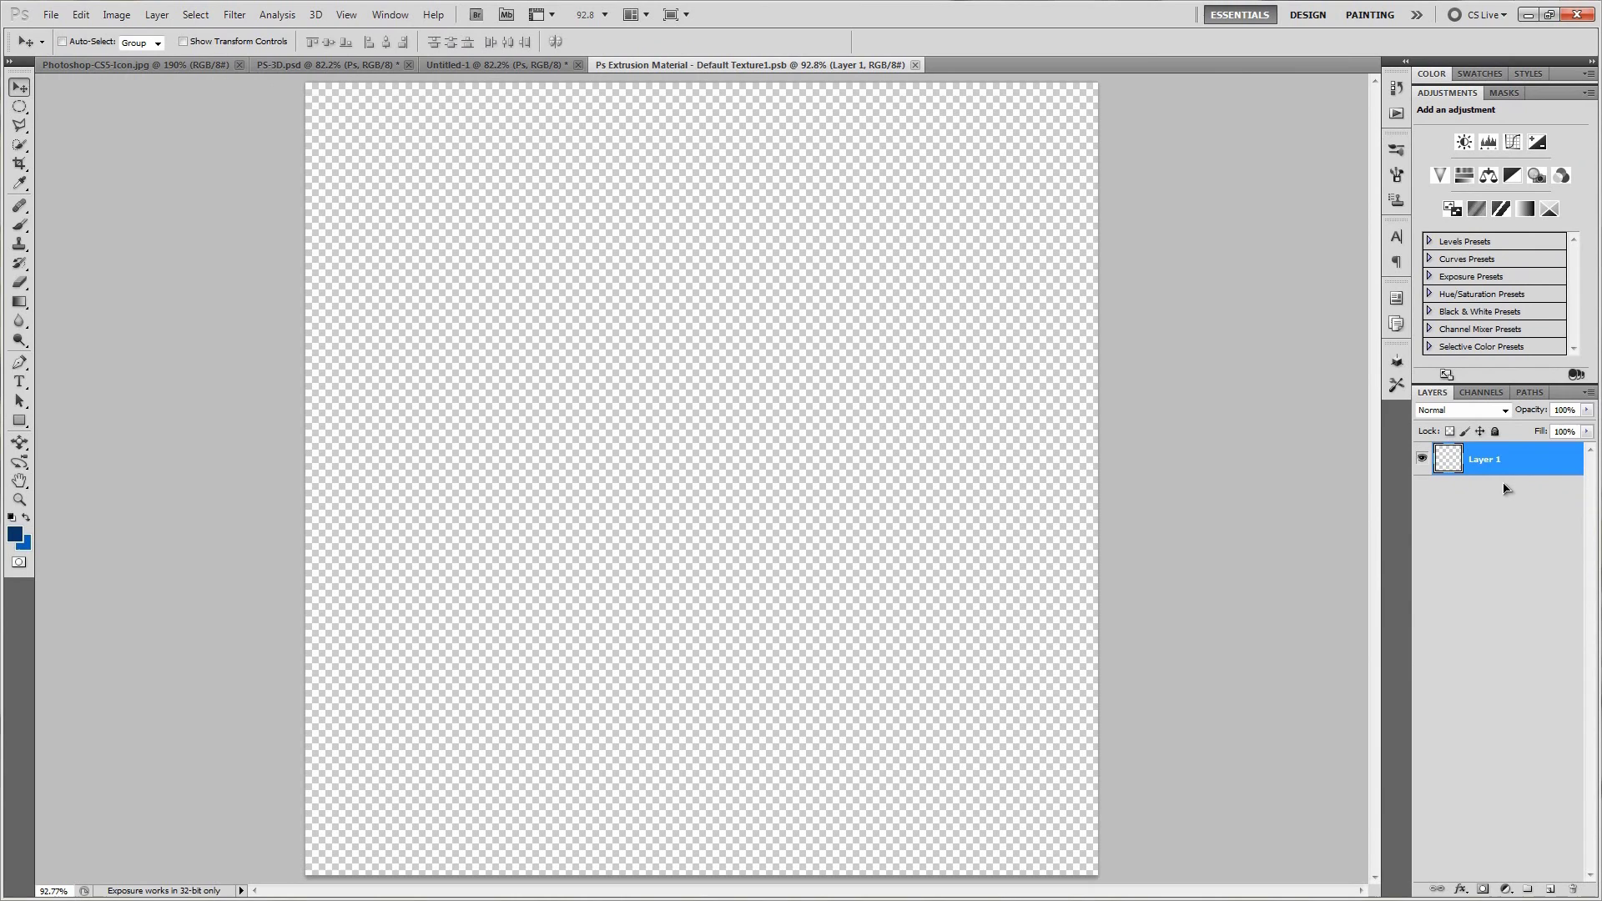
{"action": "key", "text": "alt+BackSpace"}
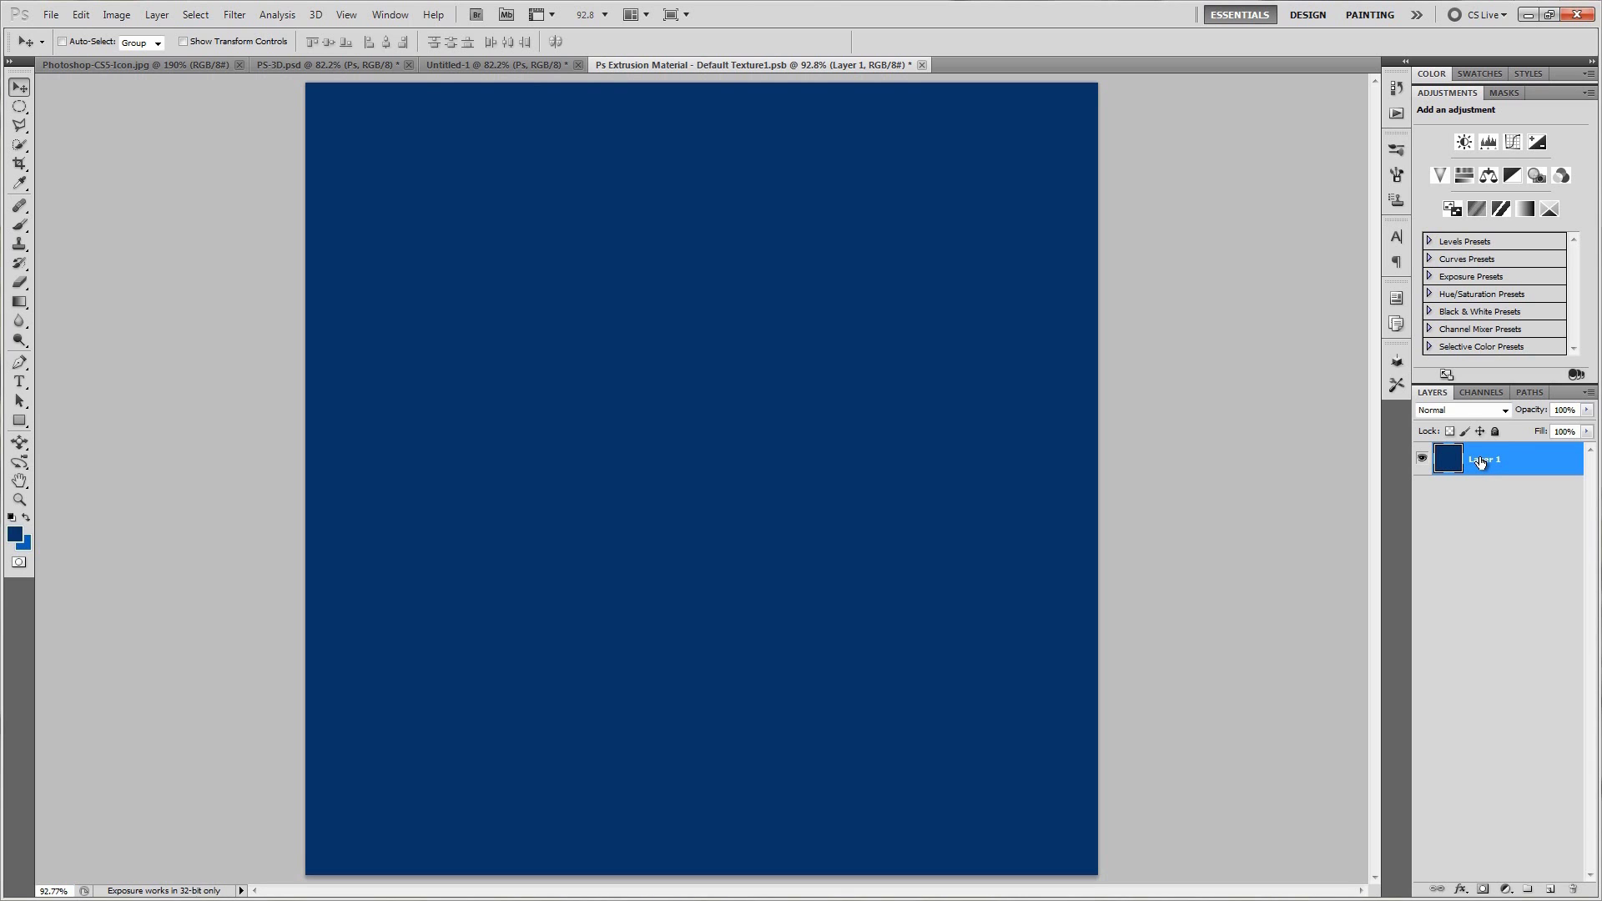
Step: Add a Gradient Overlay effect to Layer 1 and open its gradient for editing
{"action": "left_click", "coordinate": [1461, 891]}
{"action": "left_click", "coordinate": [1484, 831]}
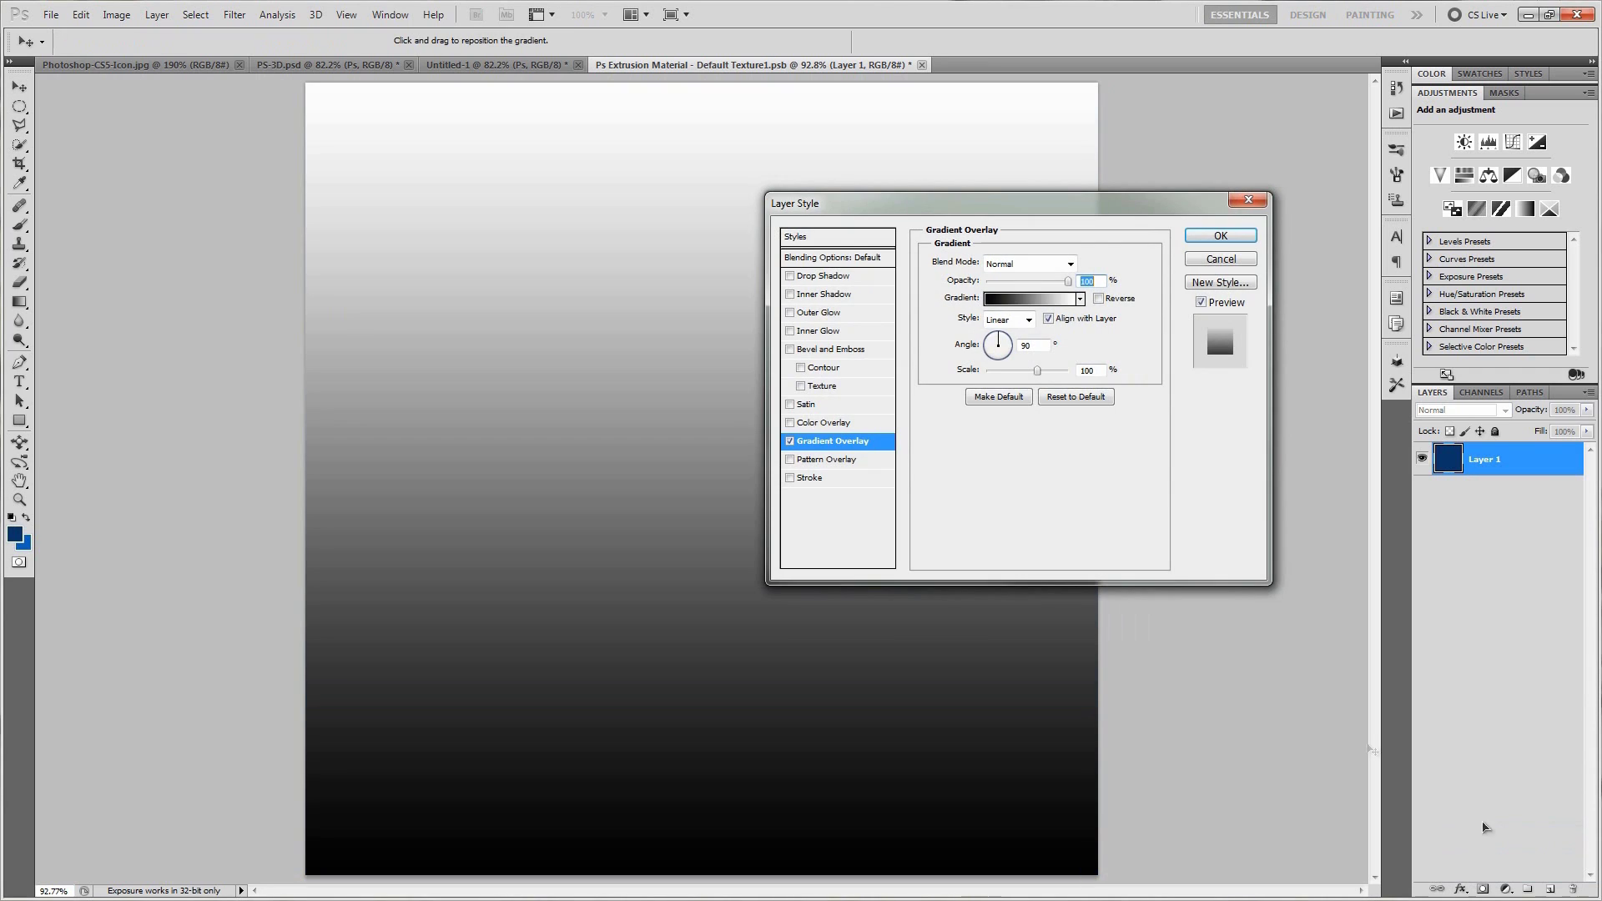
{"action": "left_click", "coordinate": [1038, 304]}
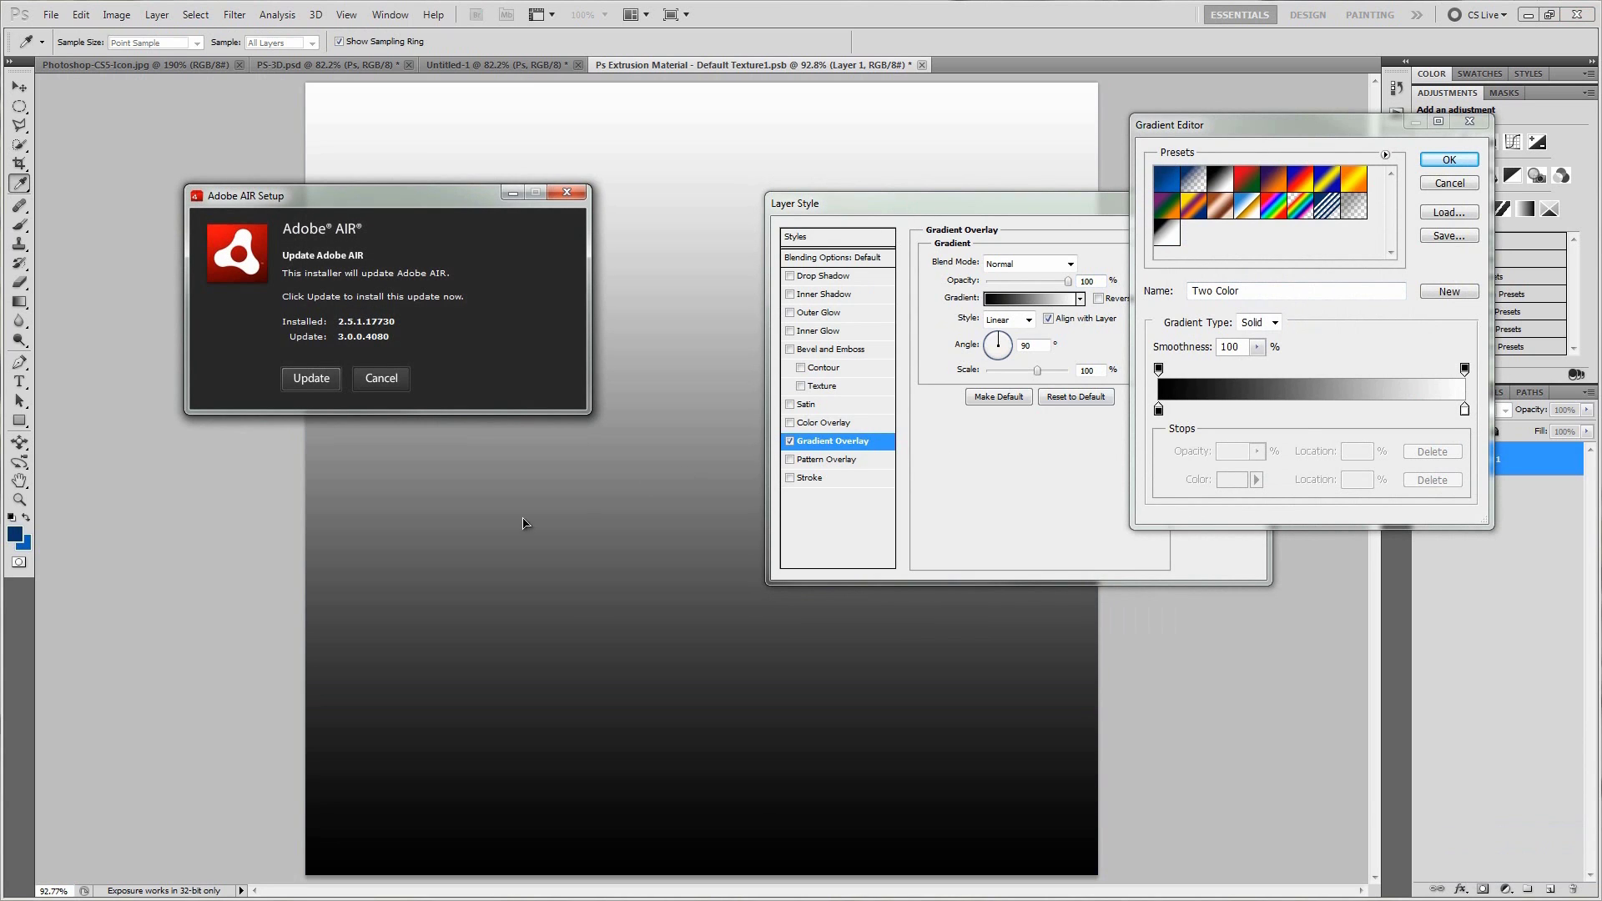
Step: Dismiss the Adobe AIR and Help update prompts and close the Community Help window
{"action": "left_click", "coordinate": [338, 386]}
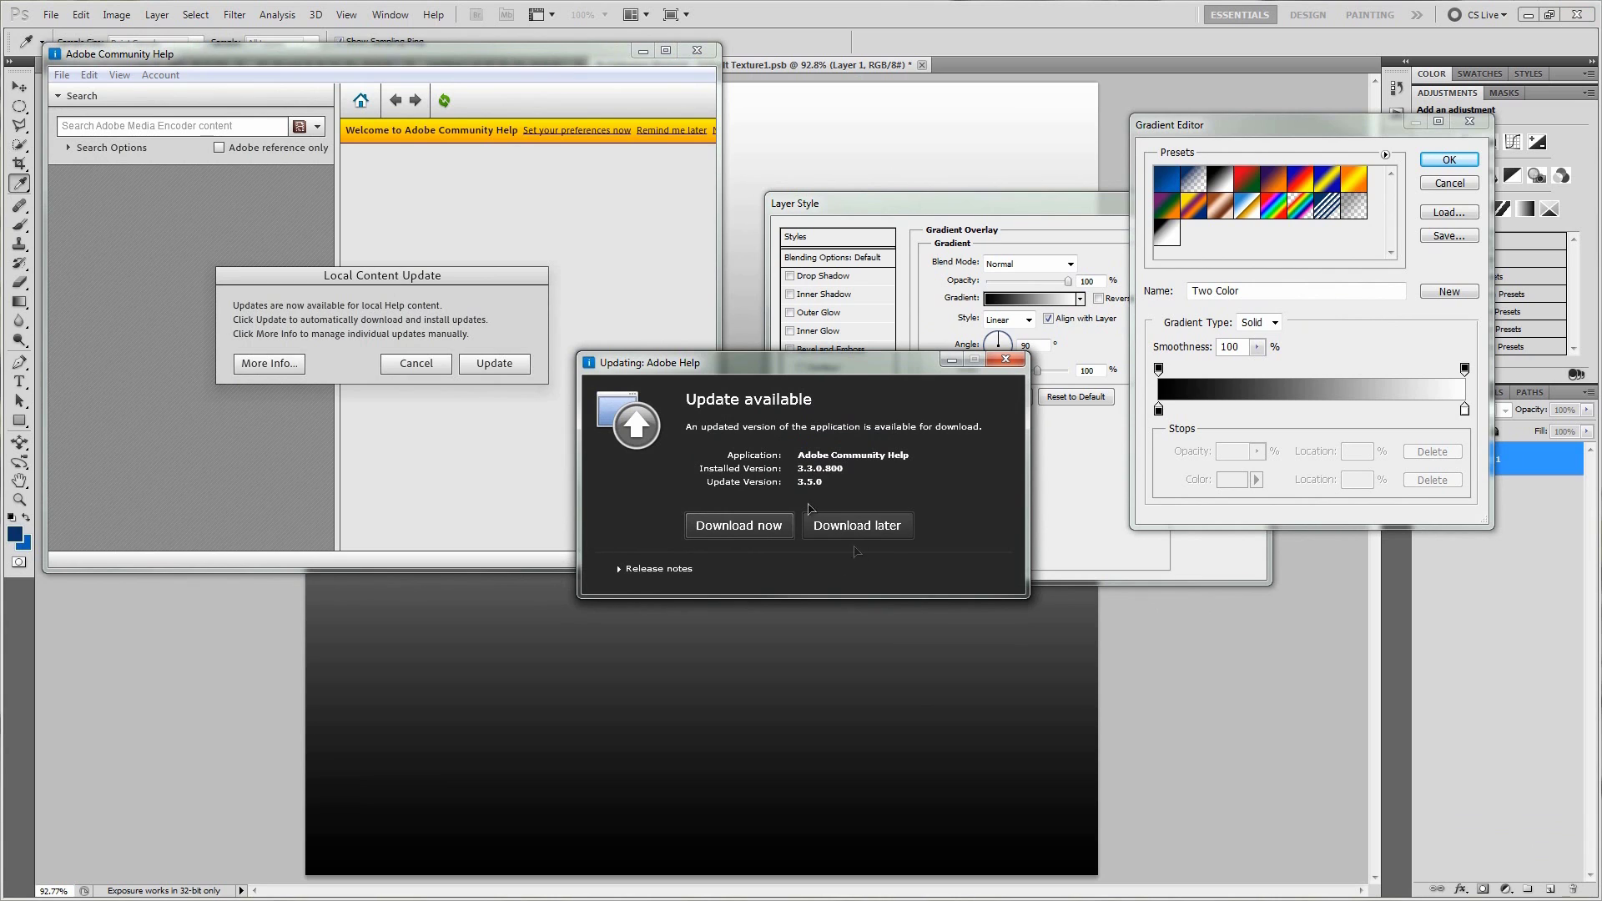
{"action": "left_click", "coordinate": [850, 523]}
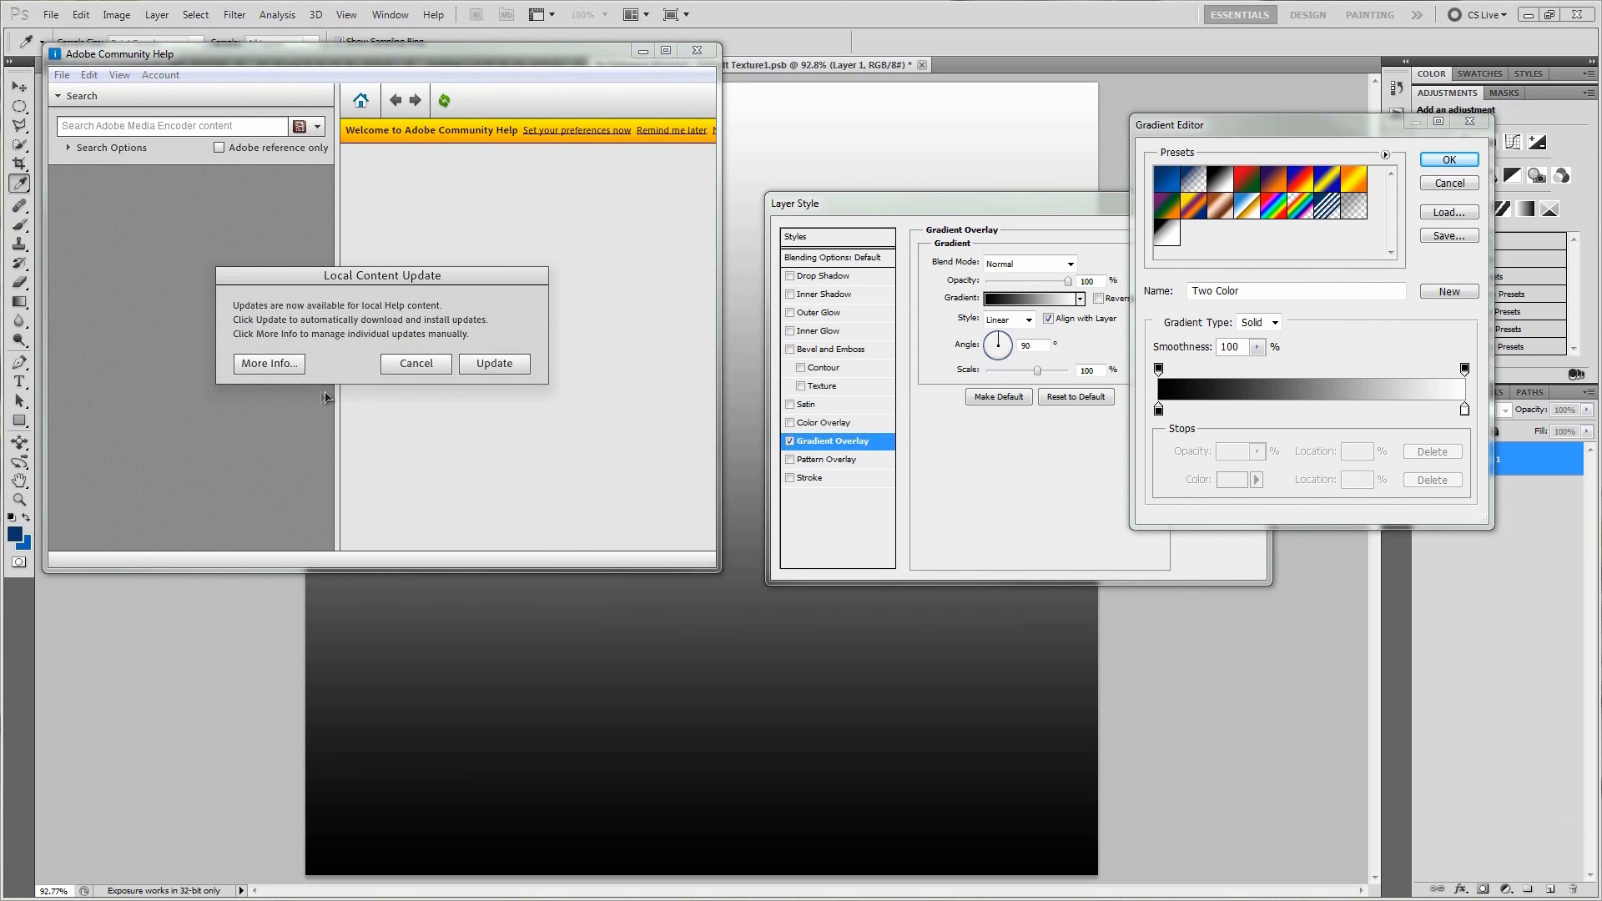
{"action": "left_click", "coordinate": [413, 364]}
{"action": "left_click", "coordinate": [697, 50]}
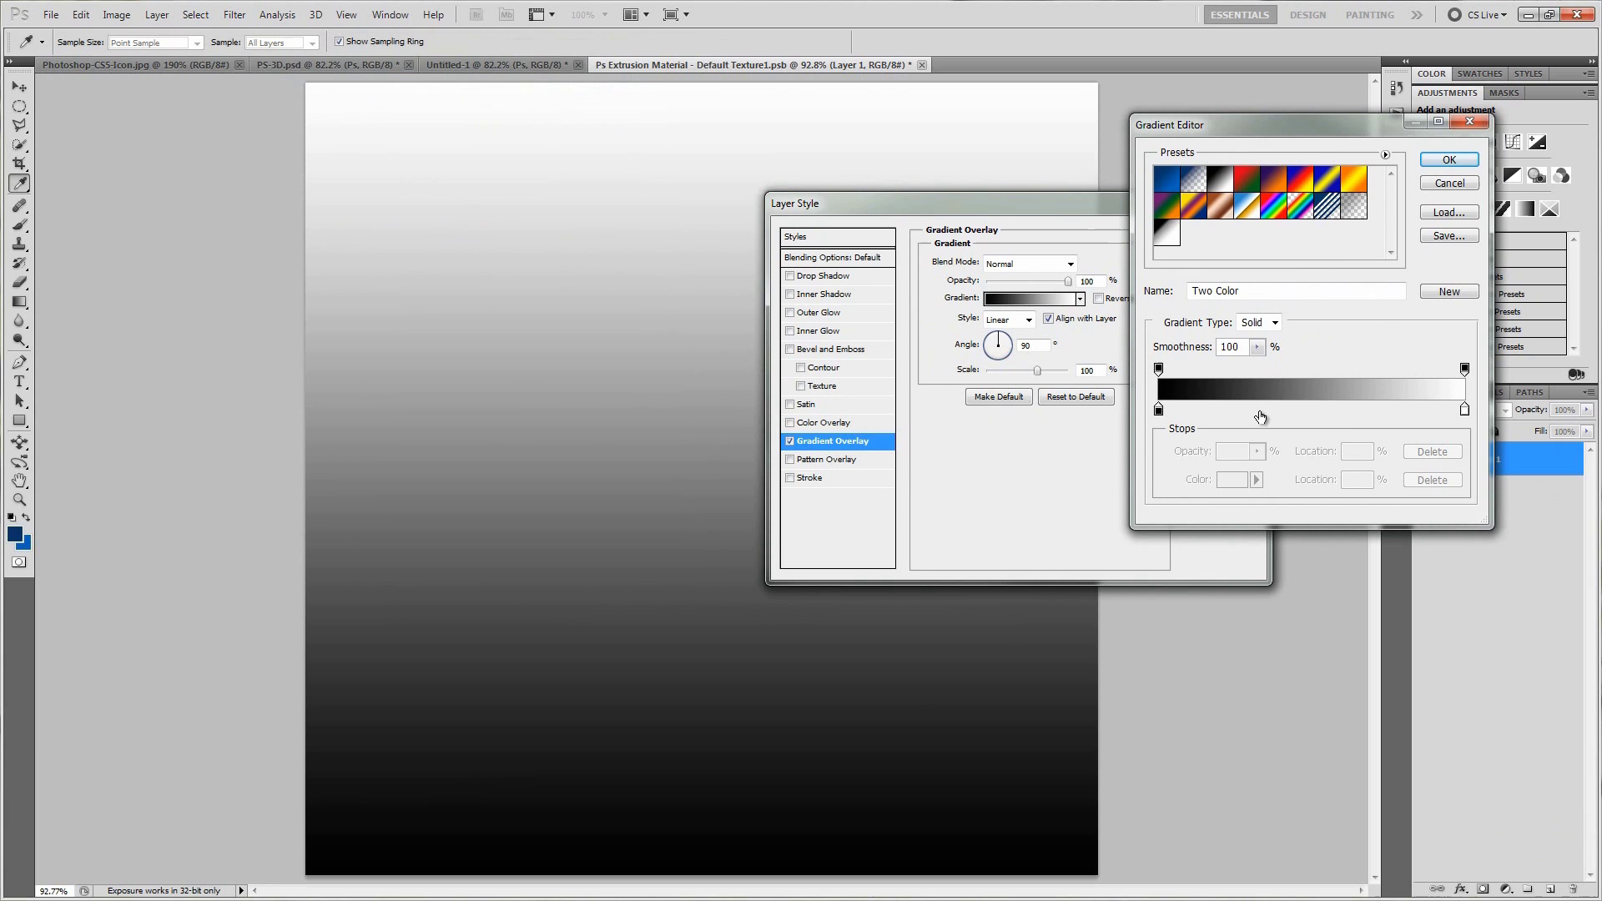
Step: Recolour the gradient's white stop to dark blue #083366 and apply the navy-to-black overlay
{"action": "double_click", "coordinate": [1464, 409]}
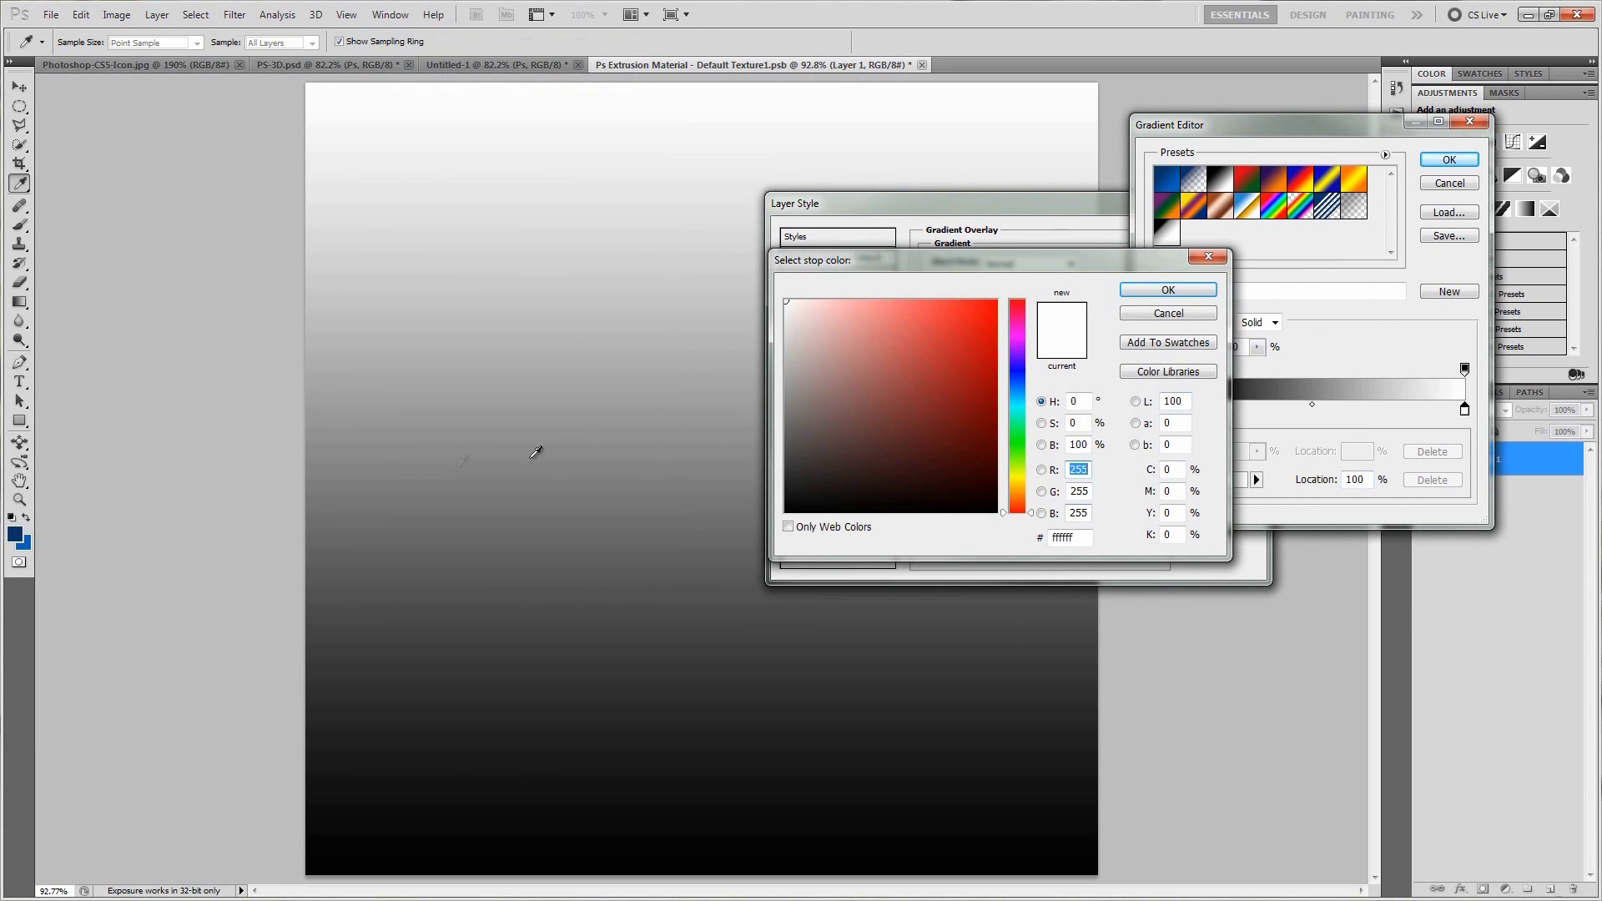
{"action": "left_click", "coordinate": [17, 531]}
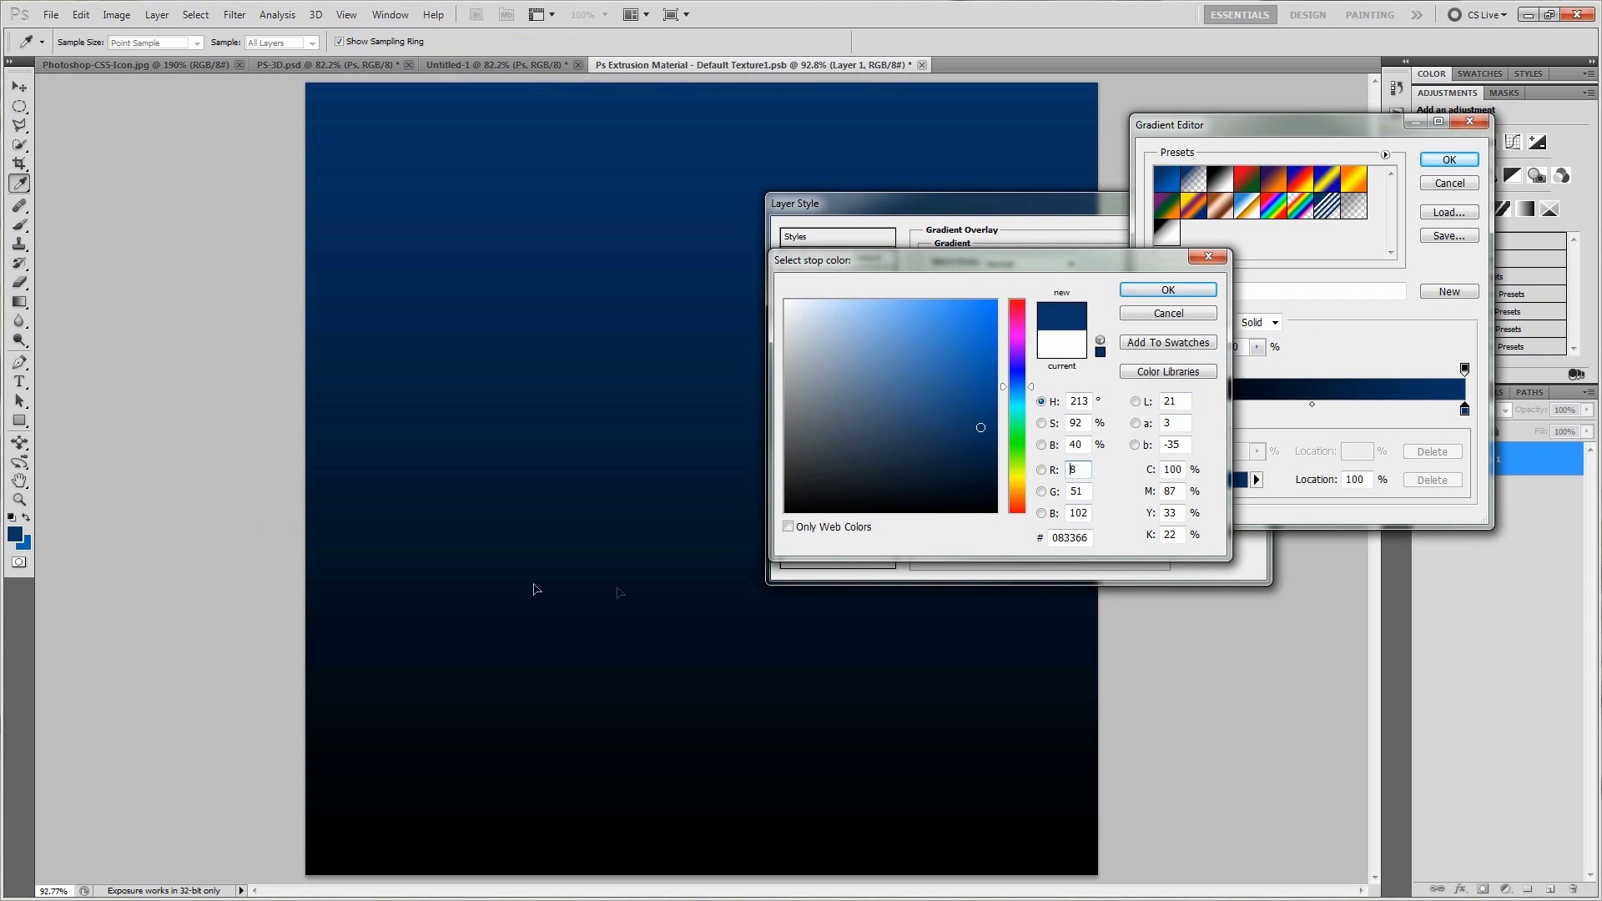
{"action": "left_click", "coordinate": [1134, 292]}
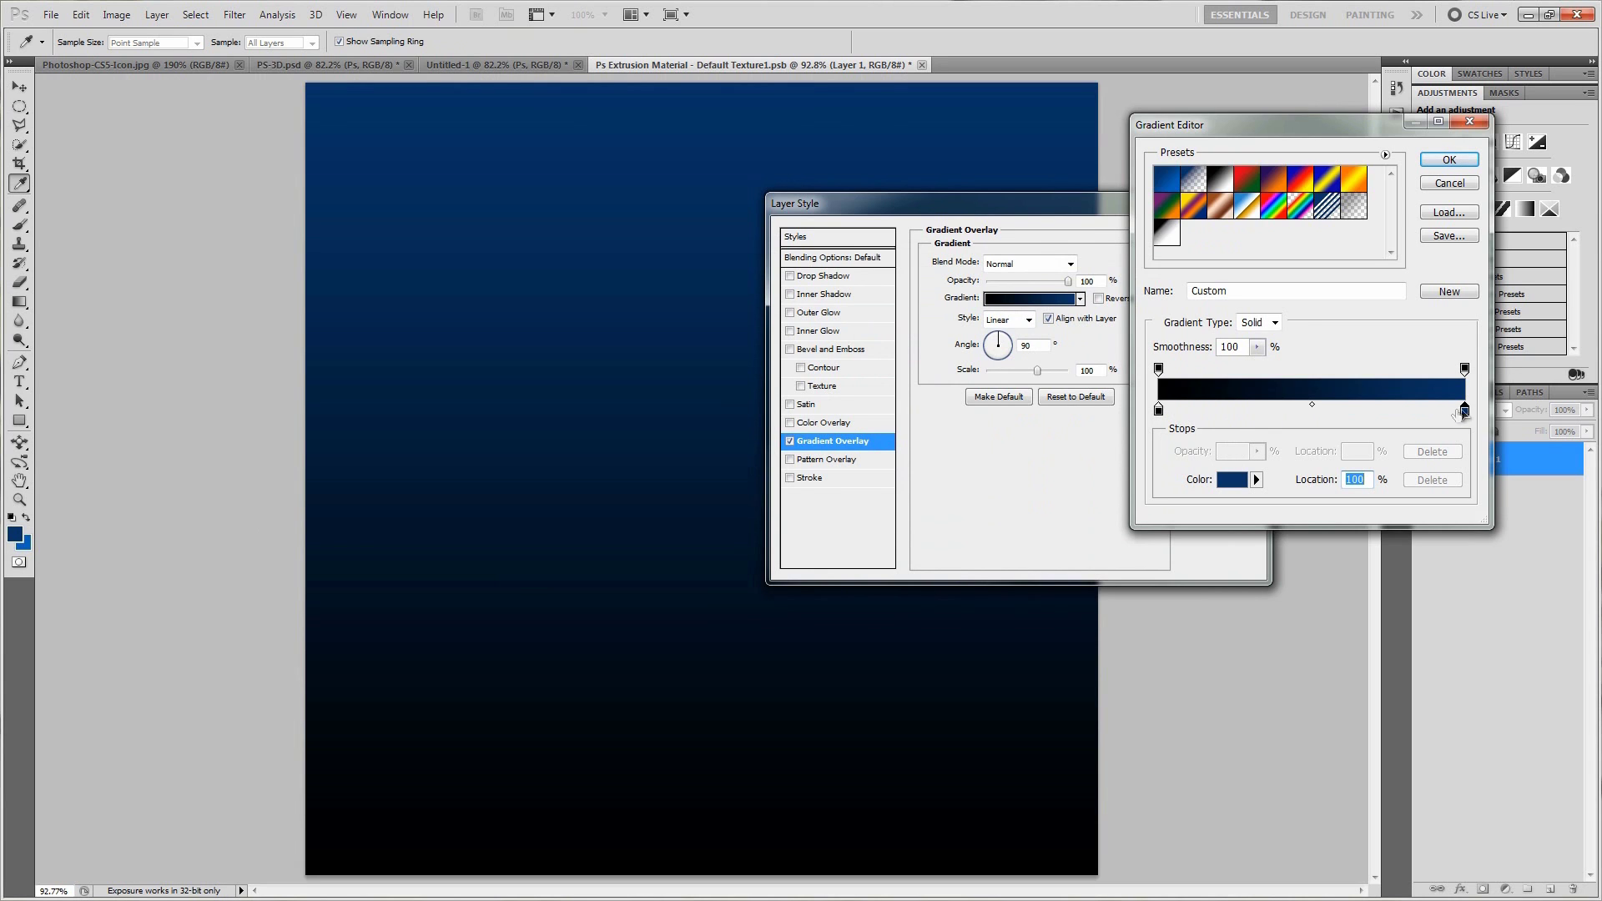
{"action": "left_click", "coordinate": [1449, 159]}
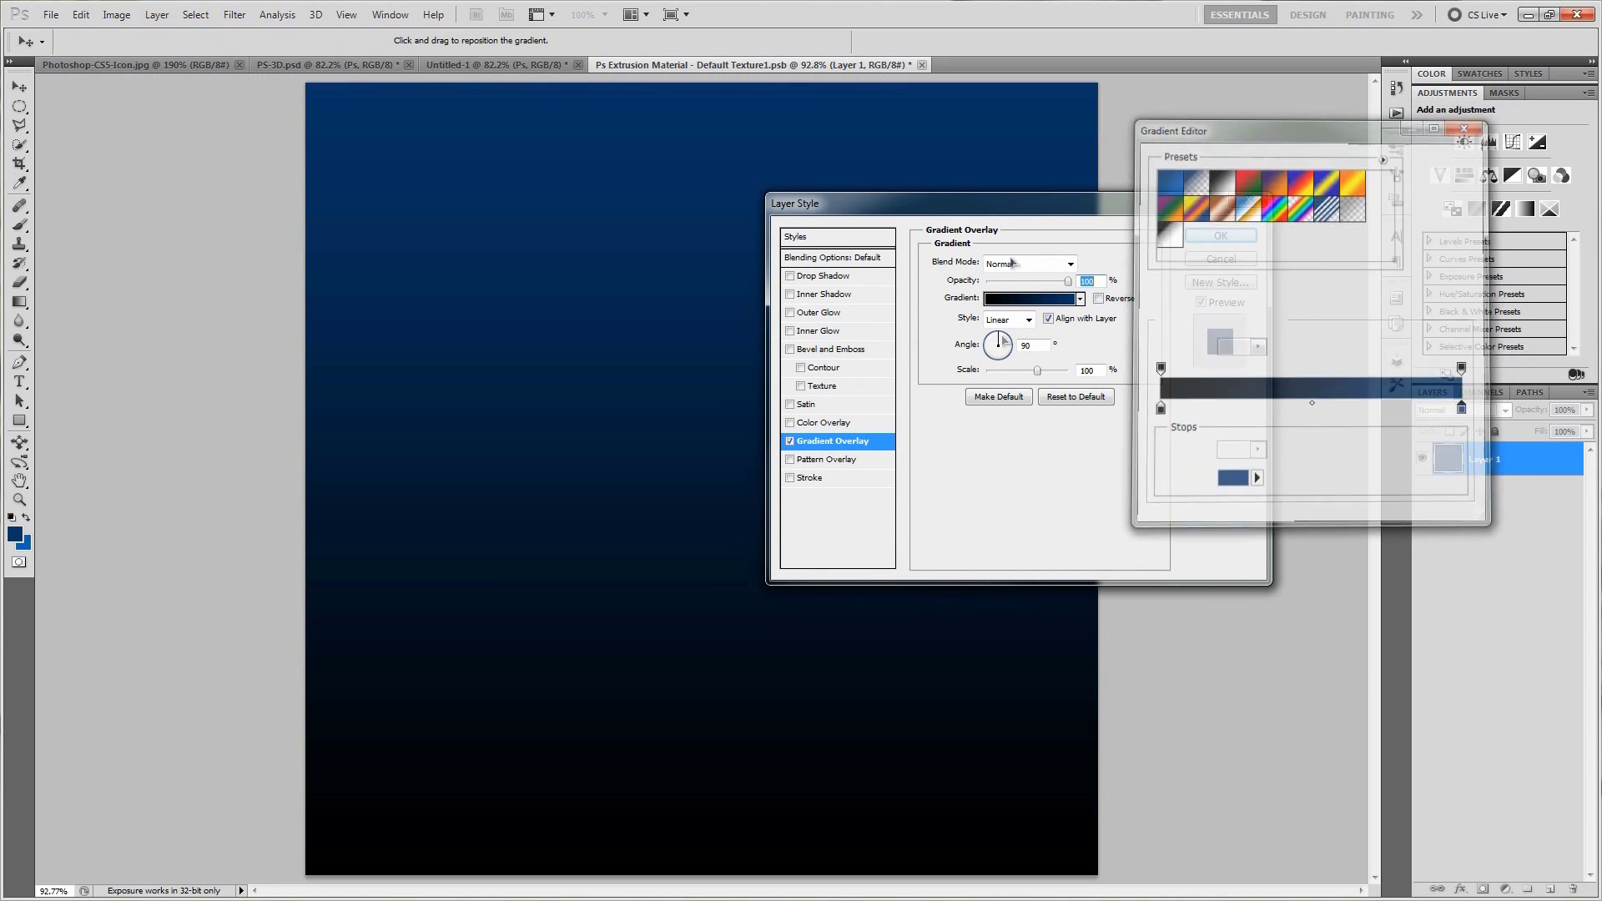
{"action": "left_click", "coordinate": [1220, 236]}
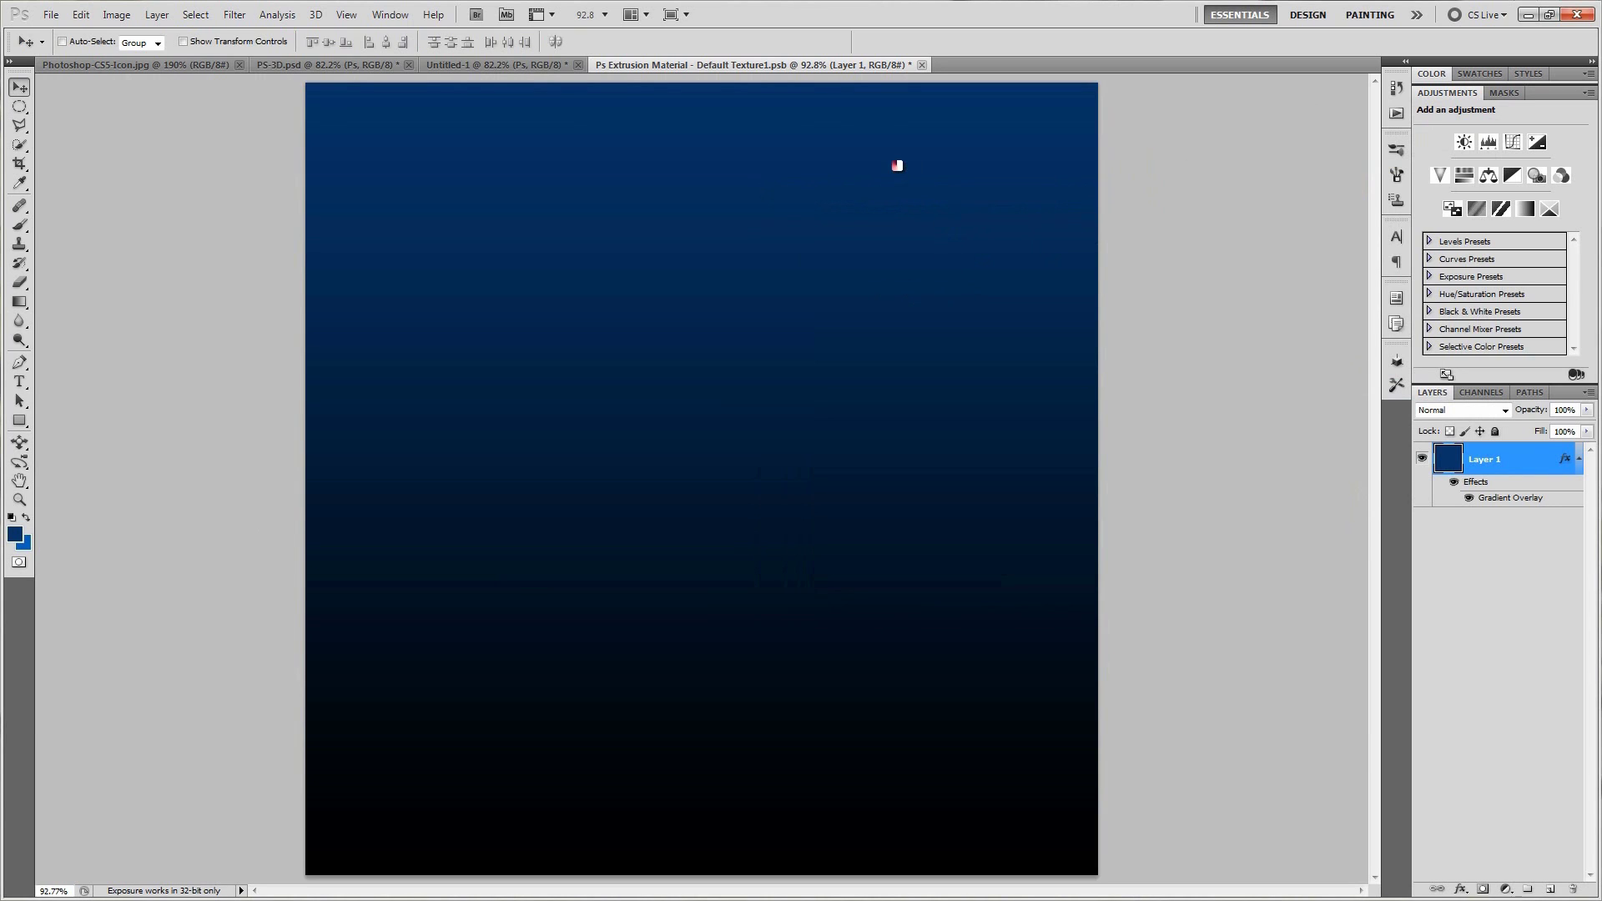
Step: Save and close the texture, then rotate the Ps logo about 90° on X to lie flat
{"action": "key", "text": "ctrl+s"}
{"action": "left_click", "coordinate": [916, 64]}
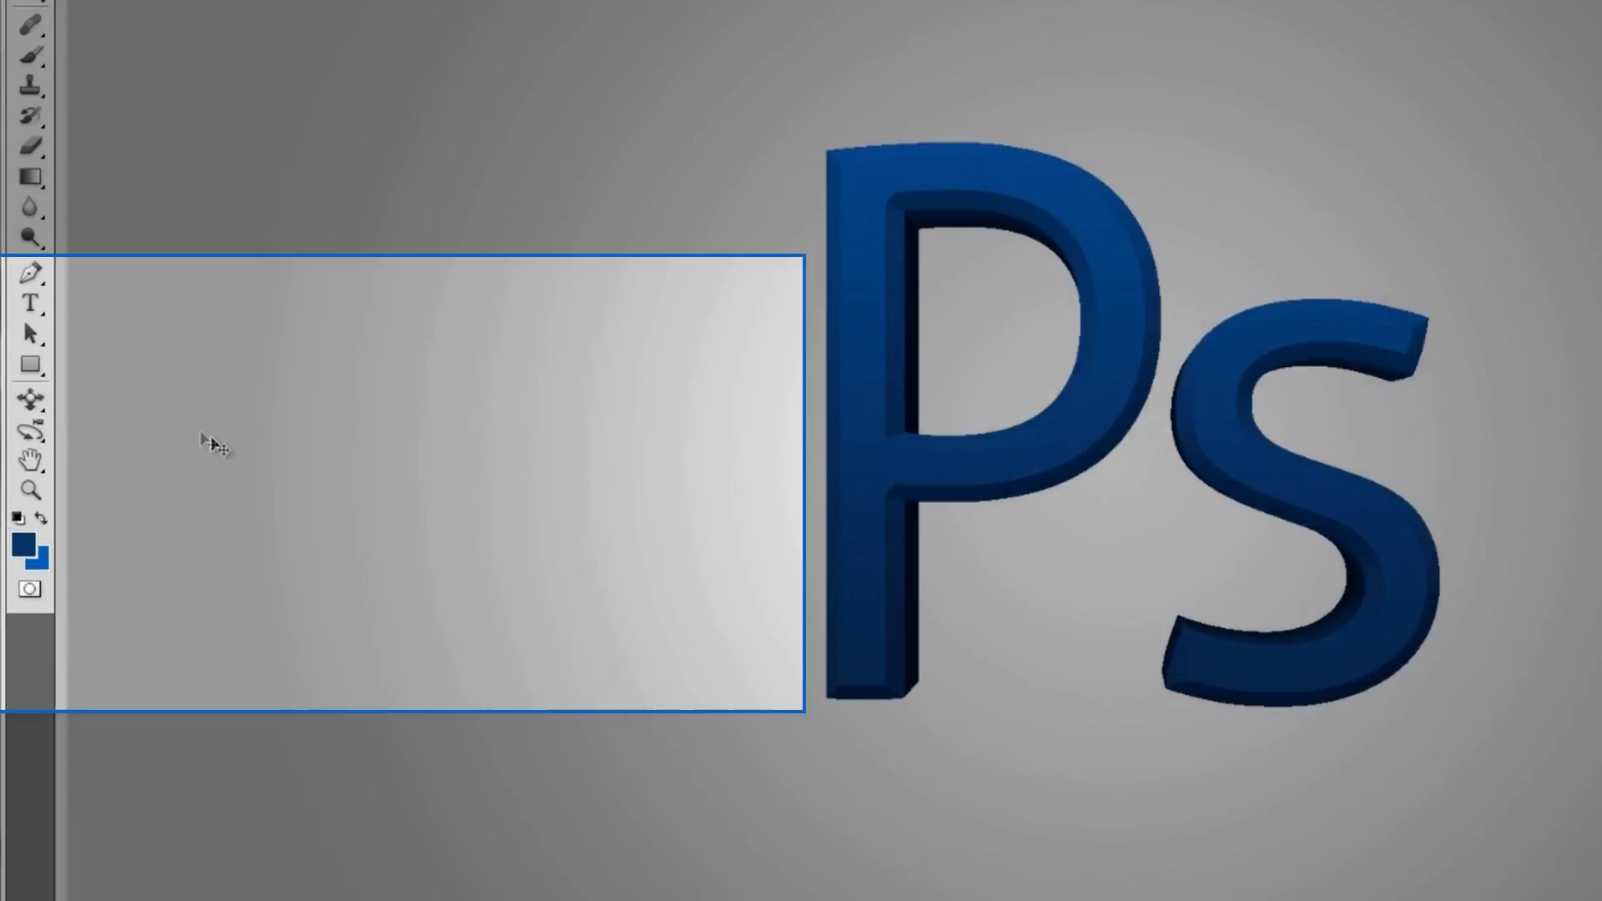
{"action": "left_click", "coordinate": [19, 442]}
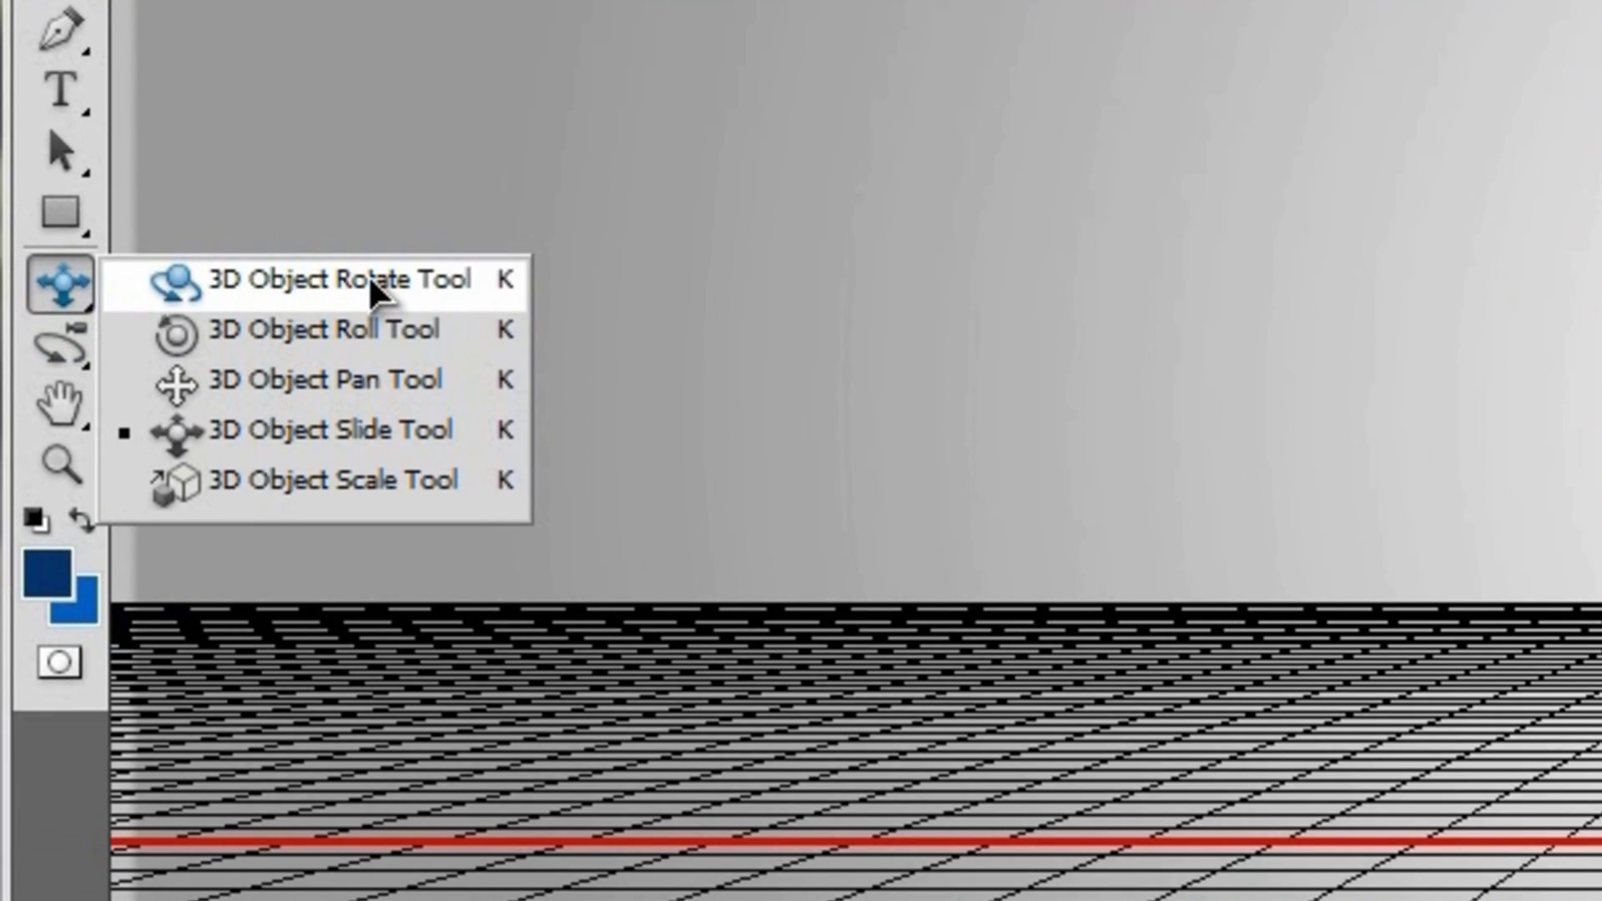
{"action": "left_click", "coordinate": [372, 288]}
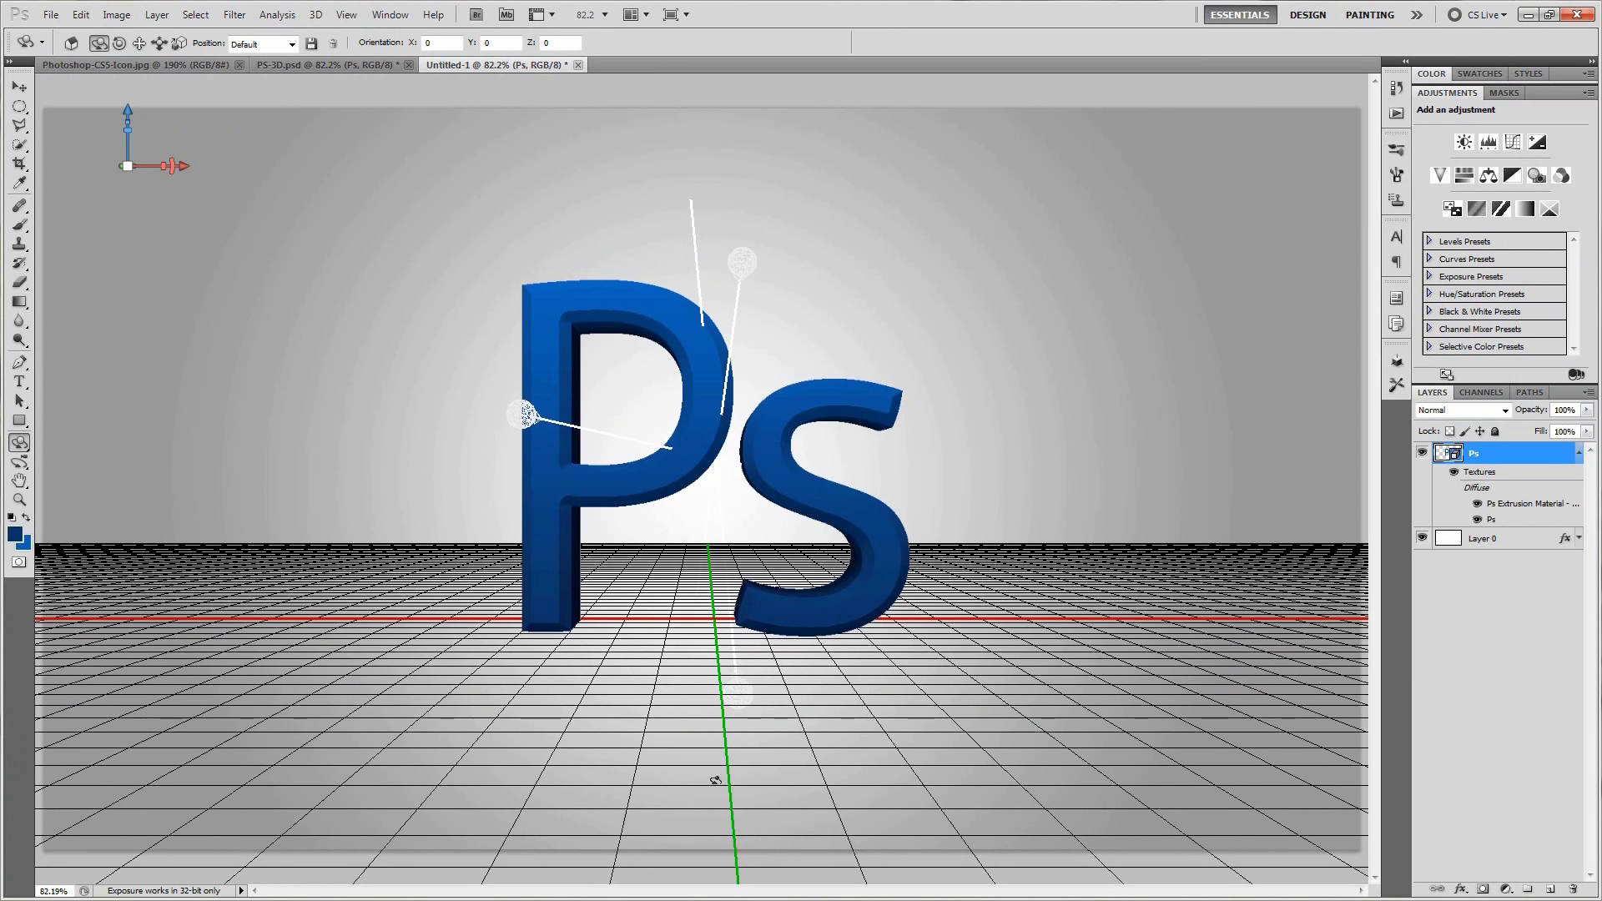
{"action": "left_click_drag", "start_coordinate": [715, 780], "coordinate": [720, 412]}
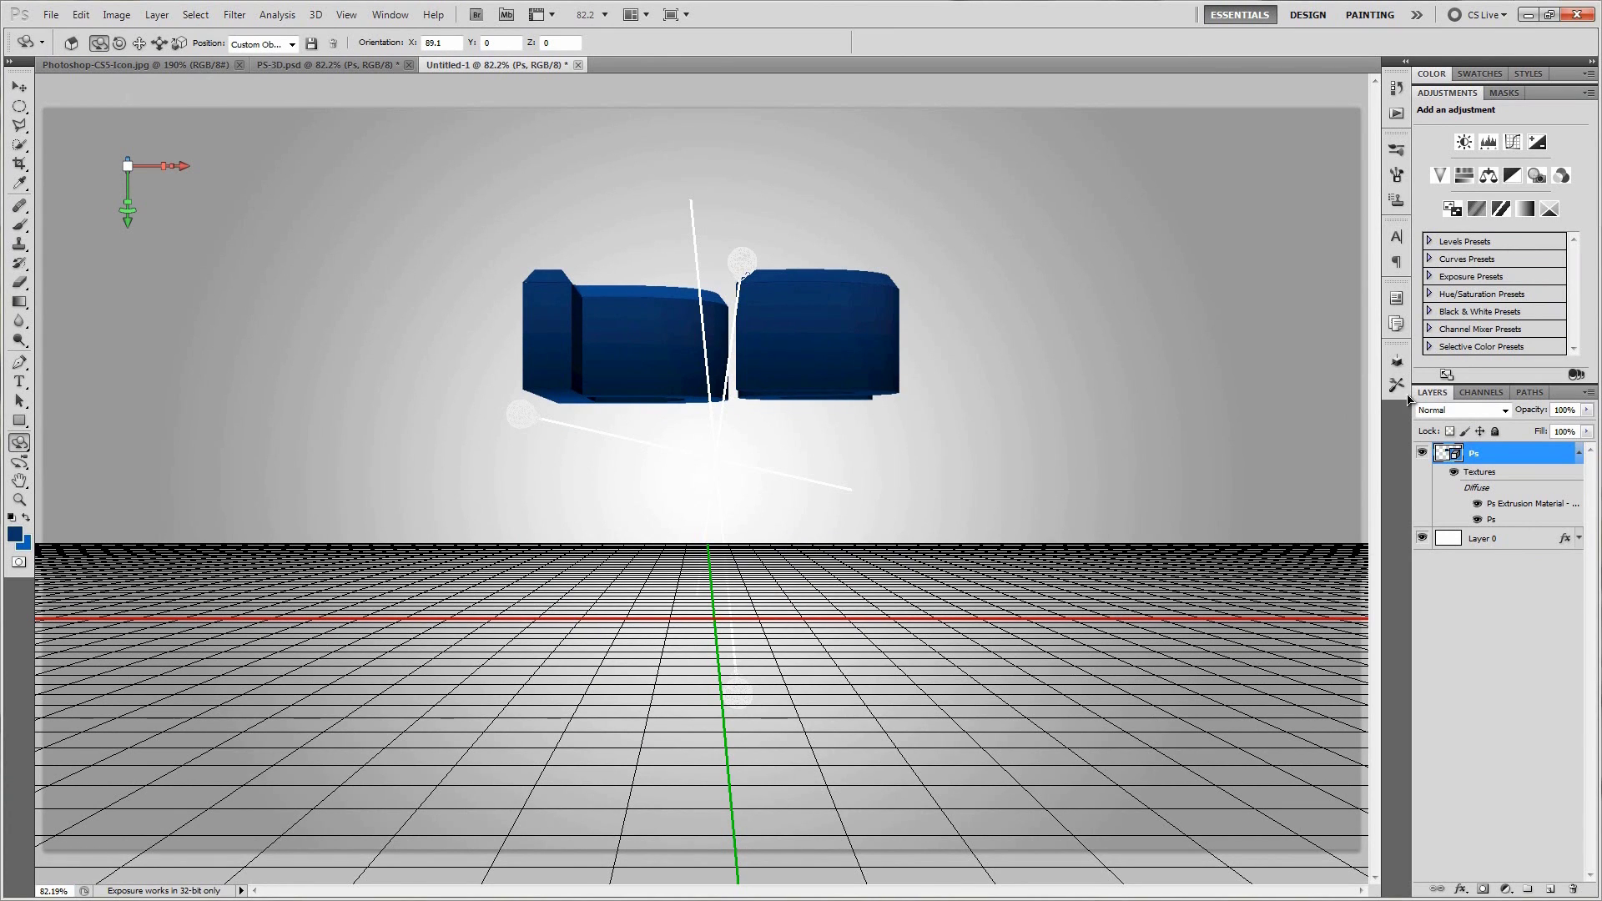
Step: Snap the flat Ps logo down onto the 3D ground plane from the 3D panel menu
{"action": "left_click", "coordinate": [1397, 361]}
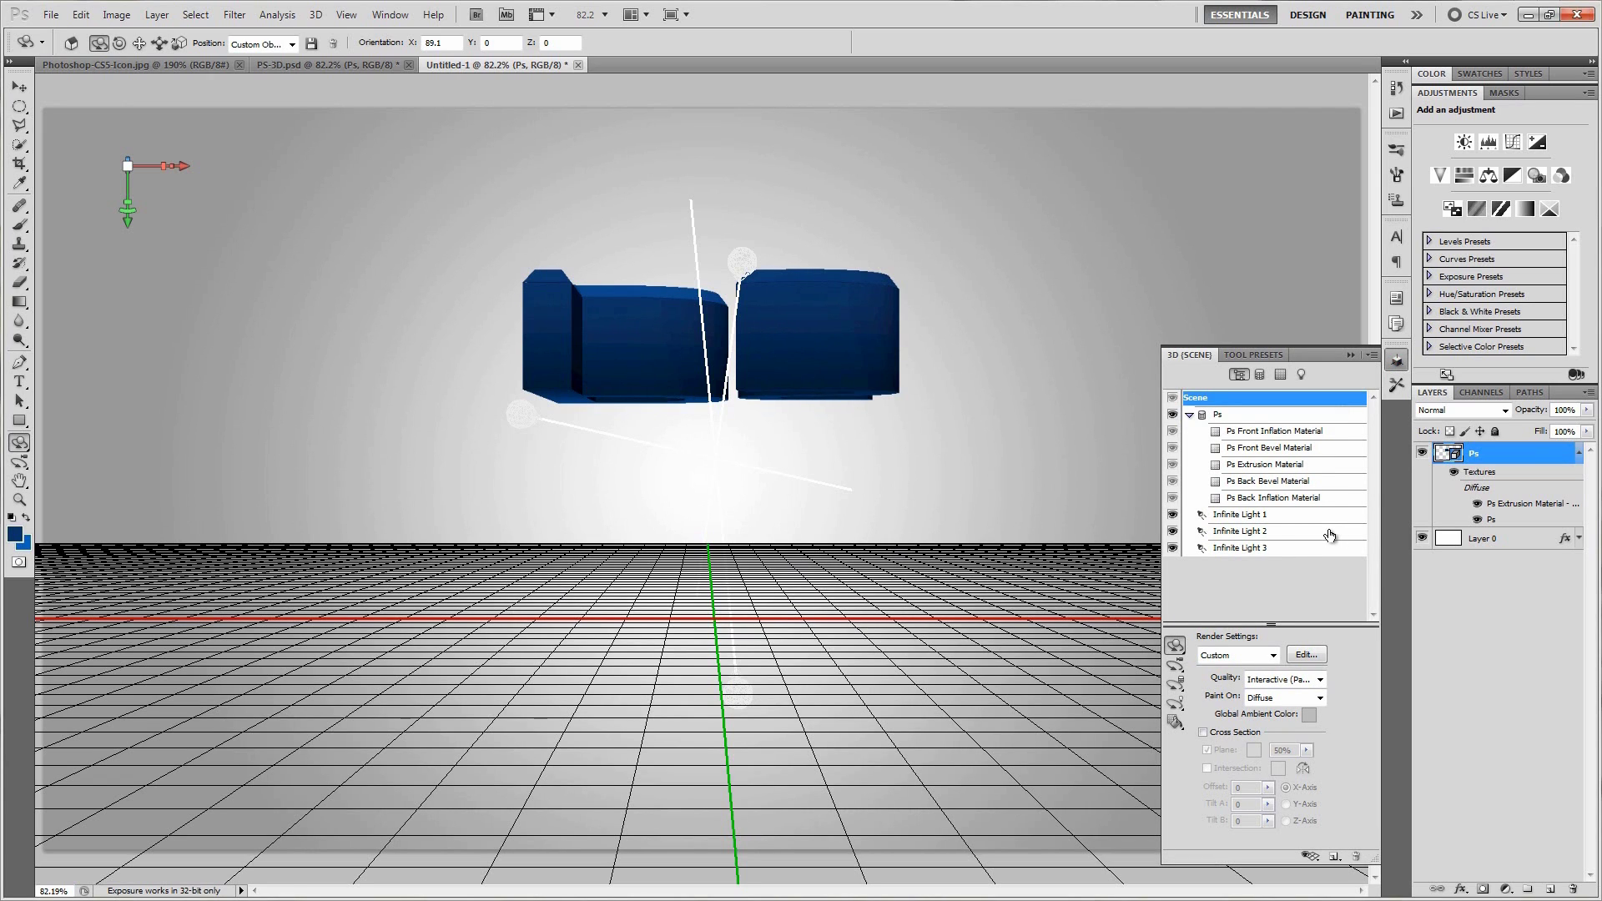
{"action": "left_click", "coordinate": [390, 15]}
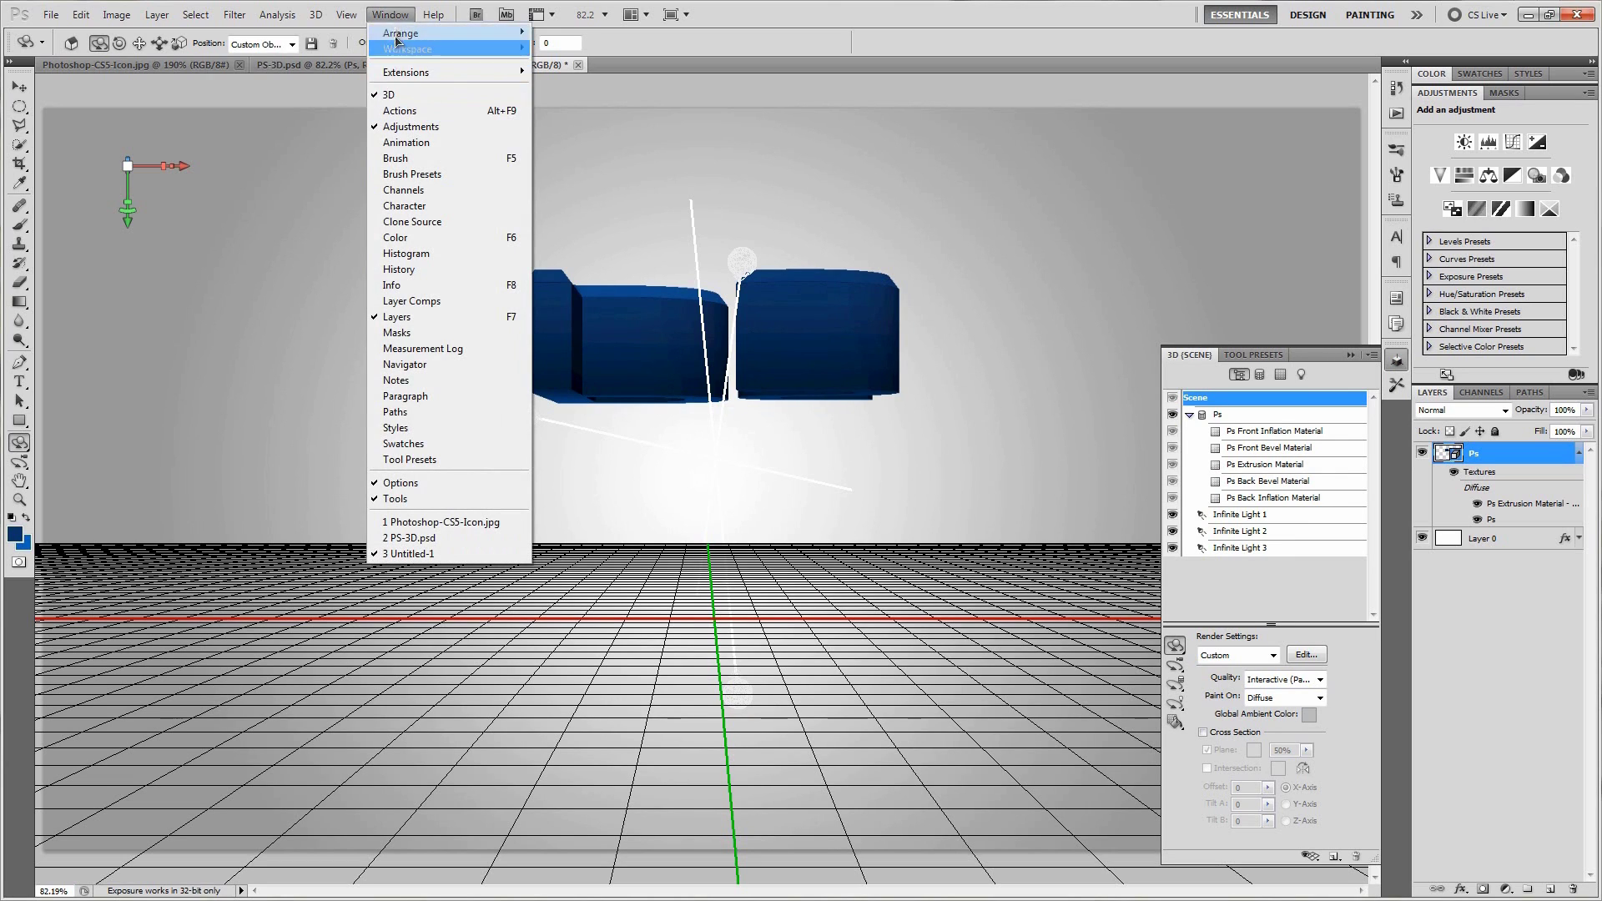
{"action": "left_click", "coordinate": [396, 15]}
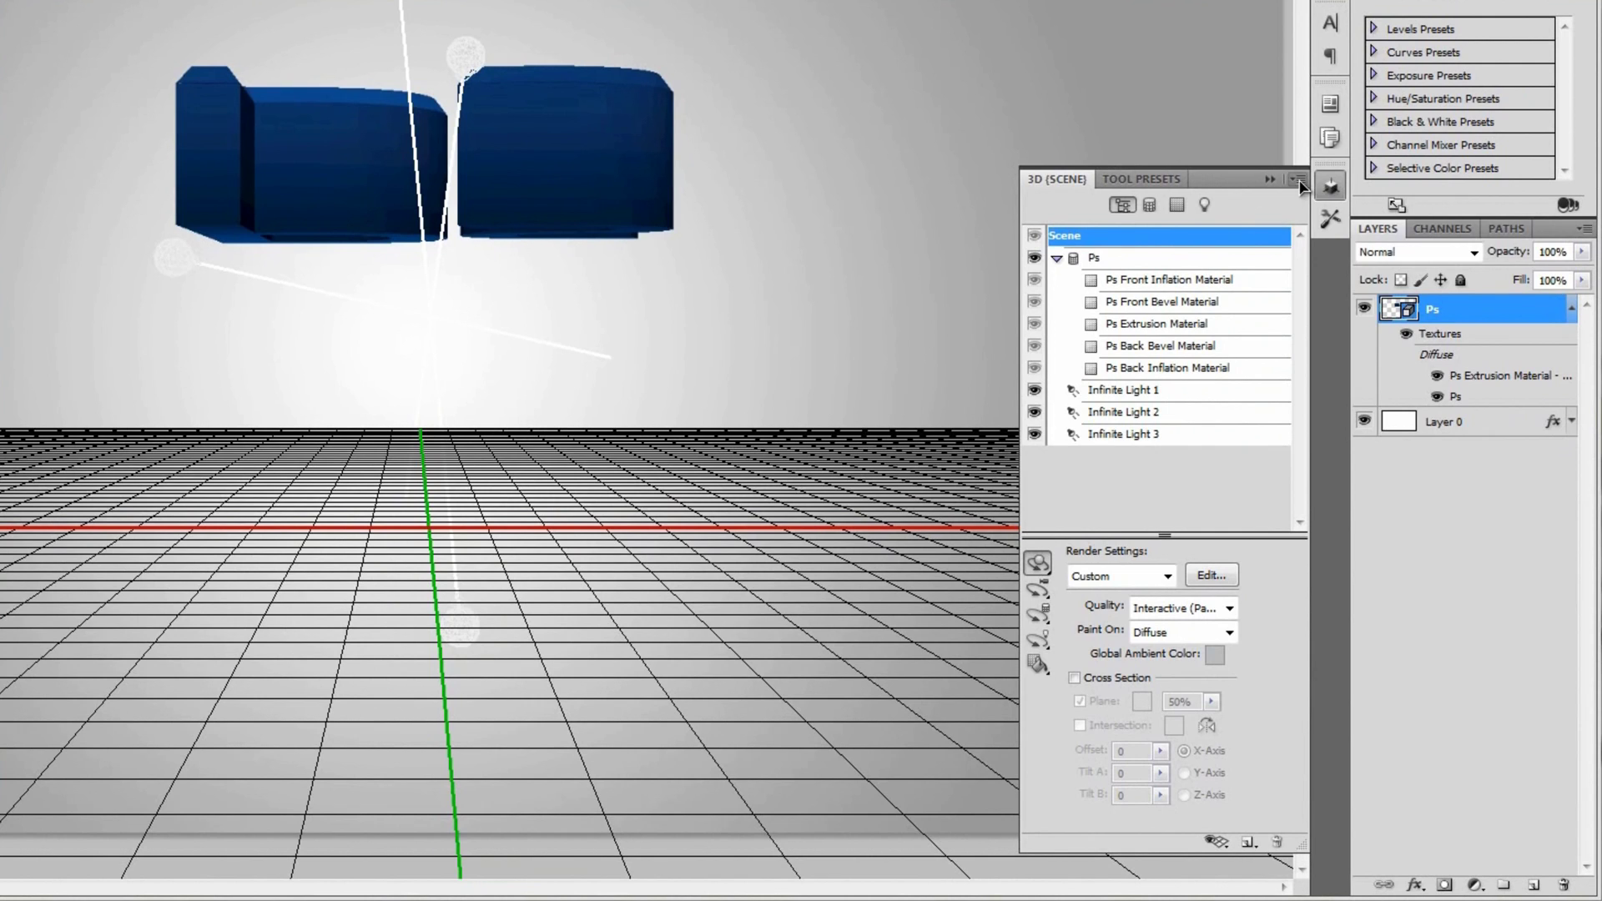
{"action": "left_click", "coordinate": [1297, 181]}
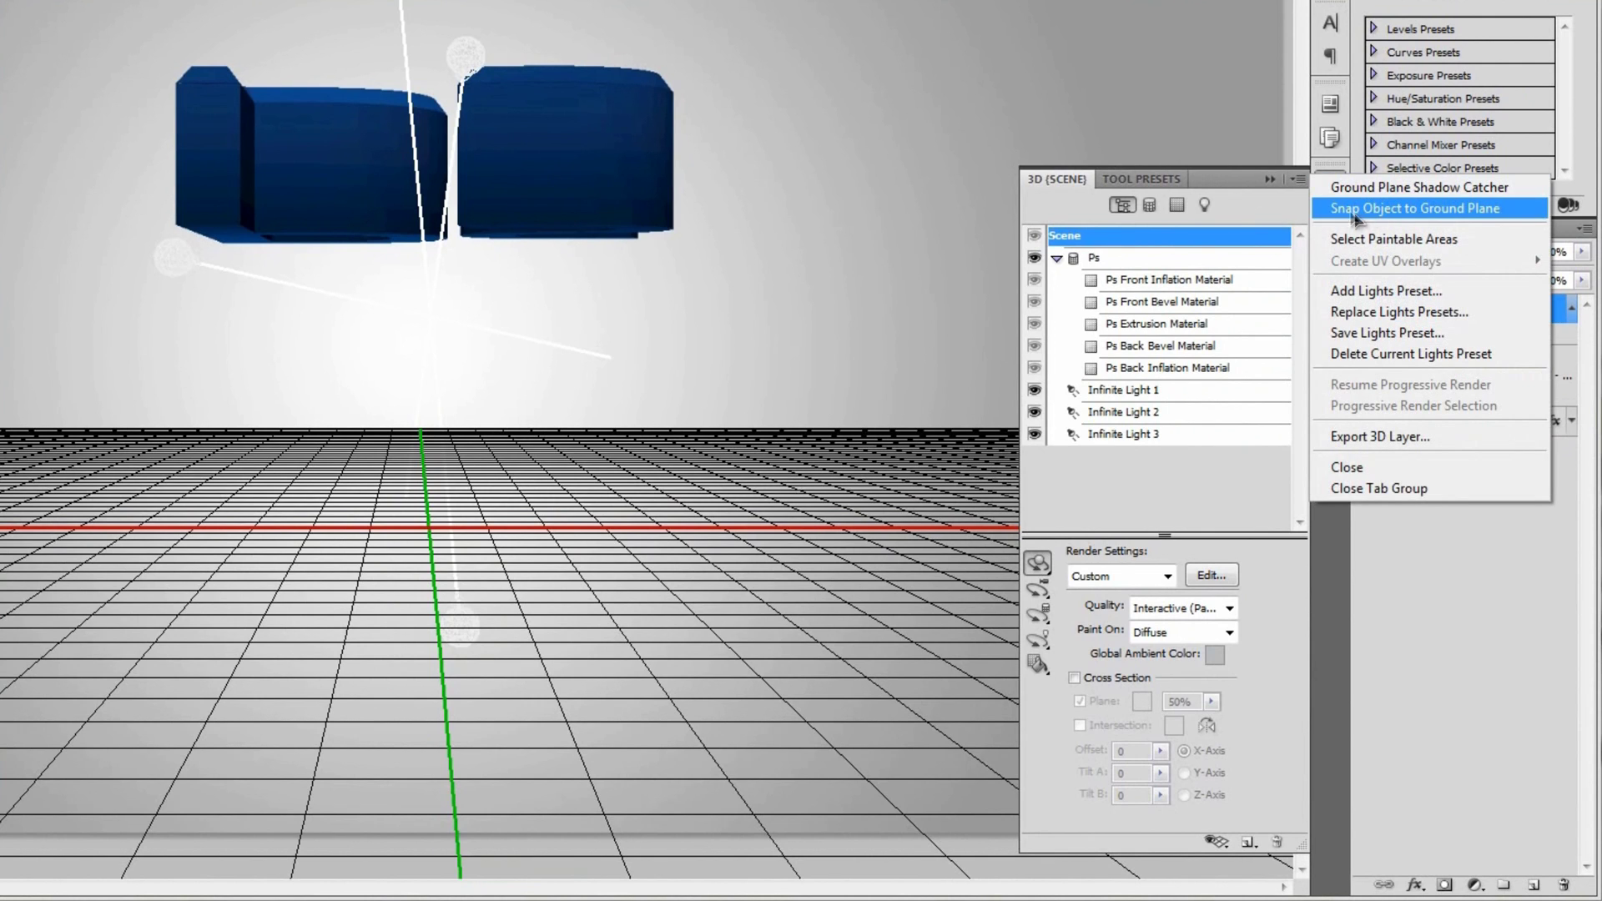
{"action": "left_click", "coordinate": [1491, 210]}
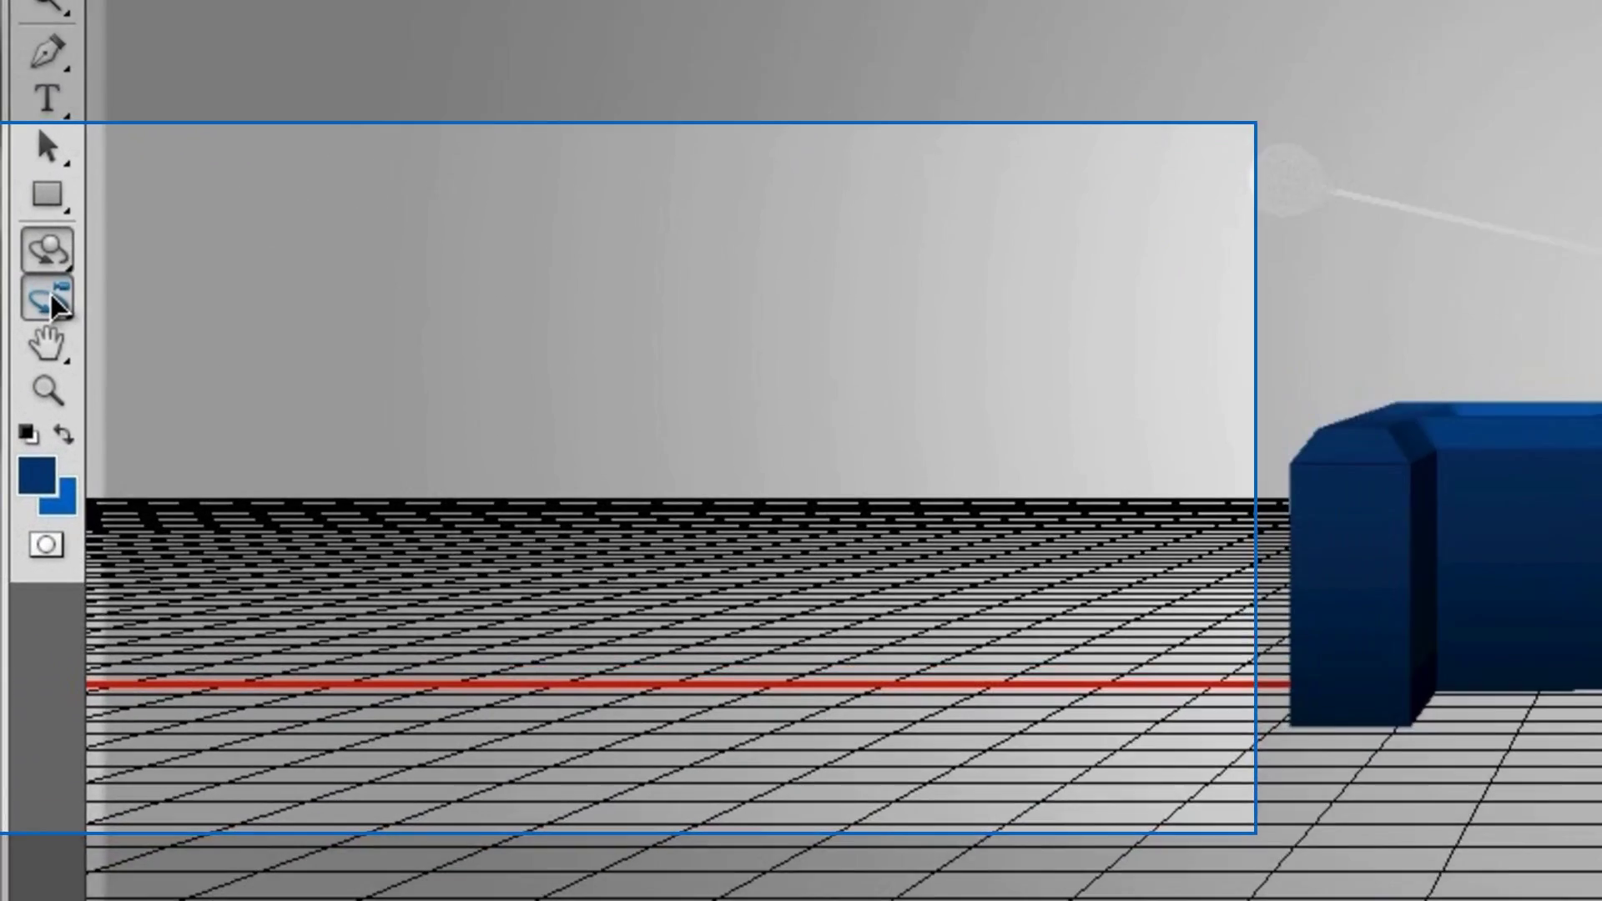
{"action": "left_click", "coordinate": [19, 461]}
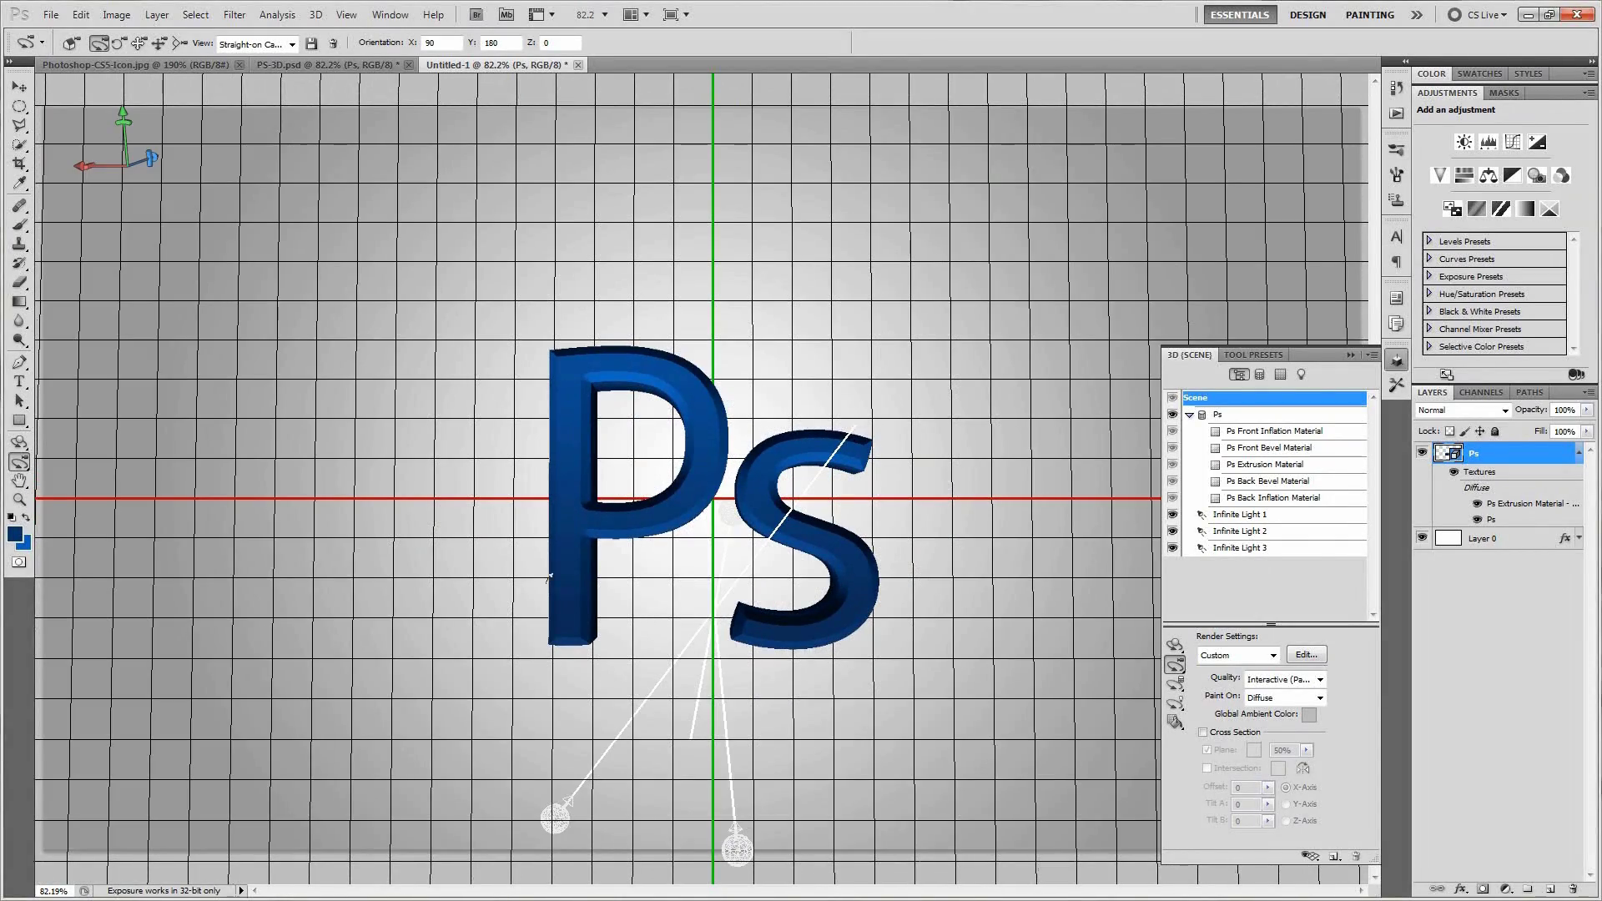
Step: Rotate the camera to look down on the Ps logo, checking at 100% then fitting on screen
{"action": "scroll", "coordinate": [723, 484], "scroll_direction": "down", "scroll_amount": 10}
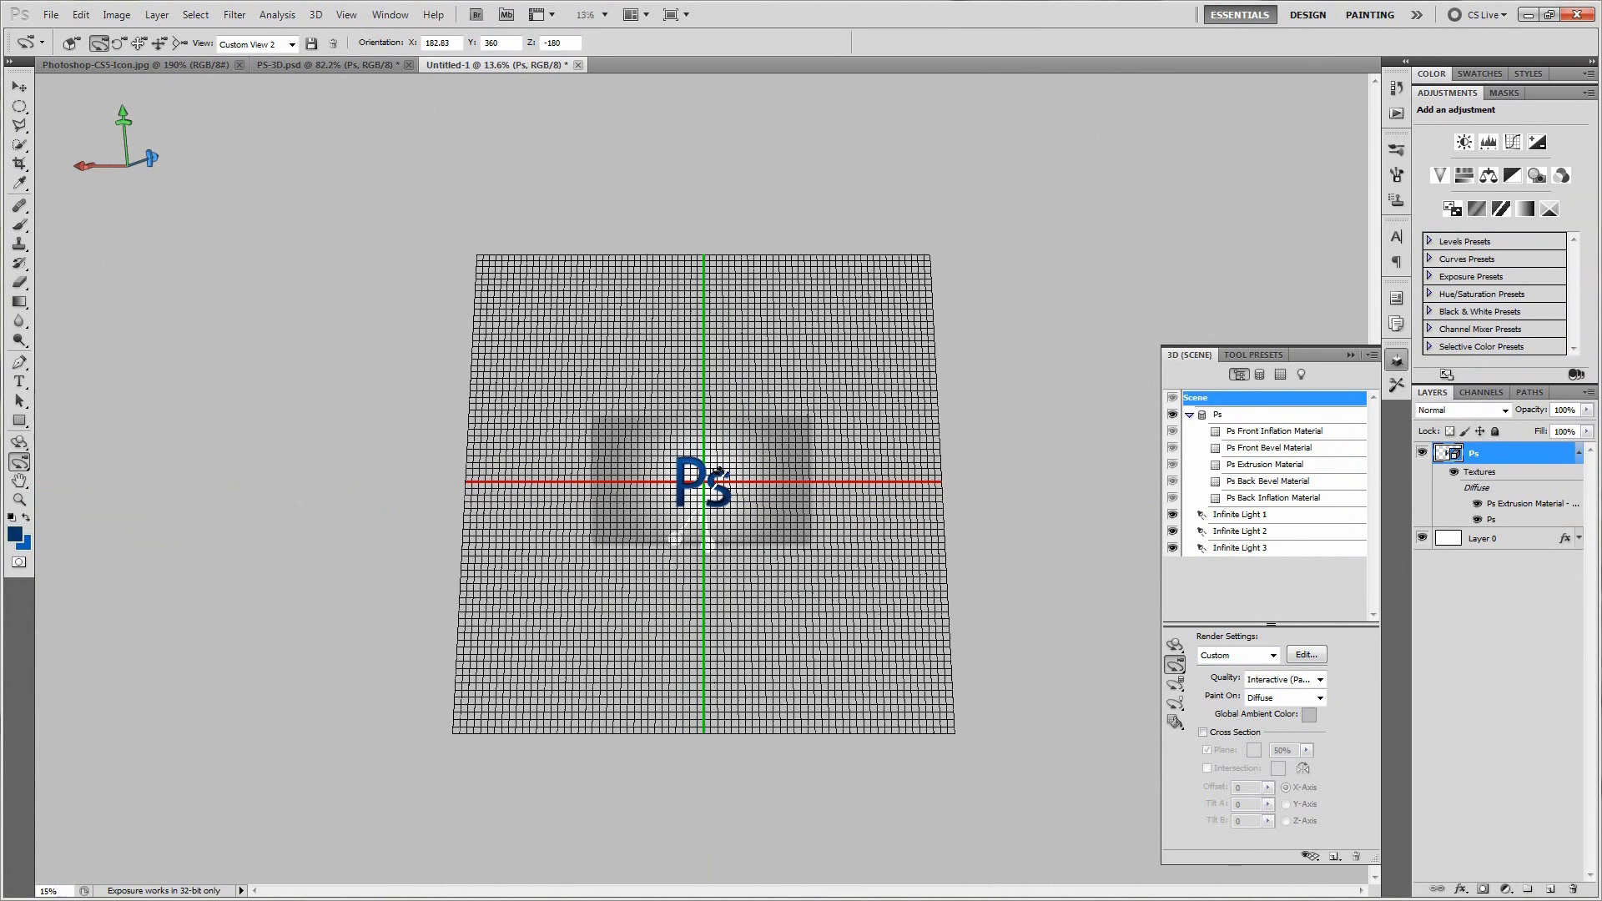
{"action": "scroll", "coordinate": [716, 476], "scroll_direction": "up", "scroll_amount": 1}
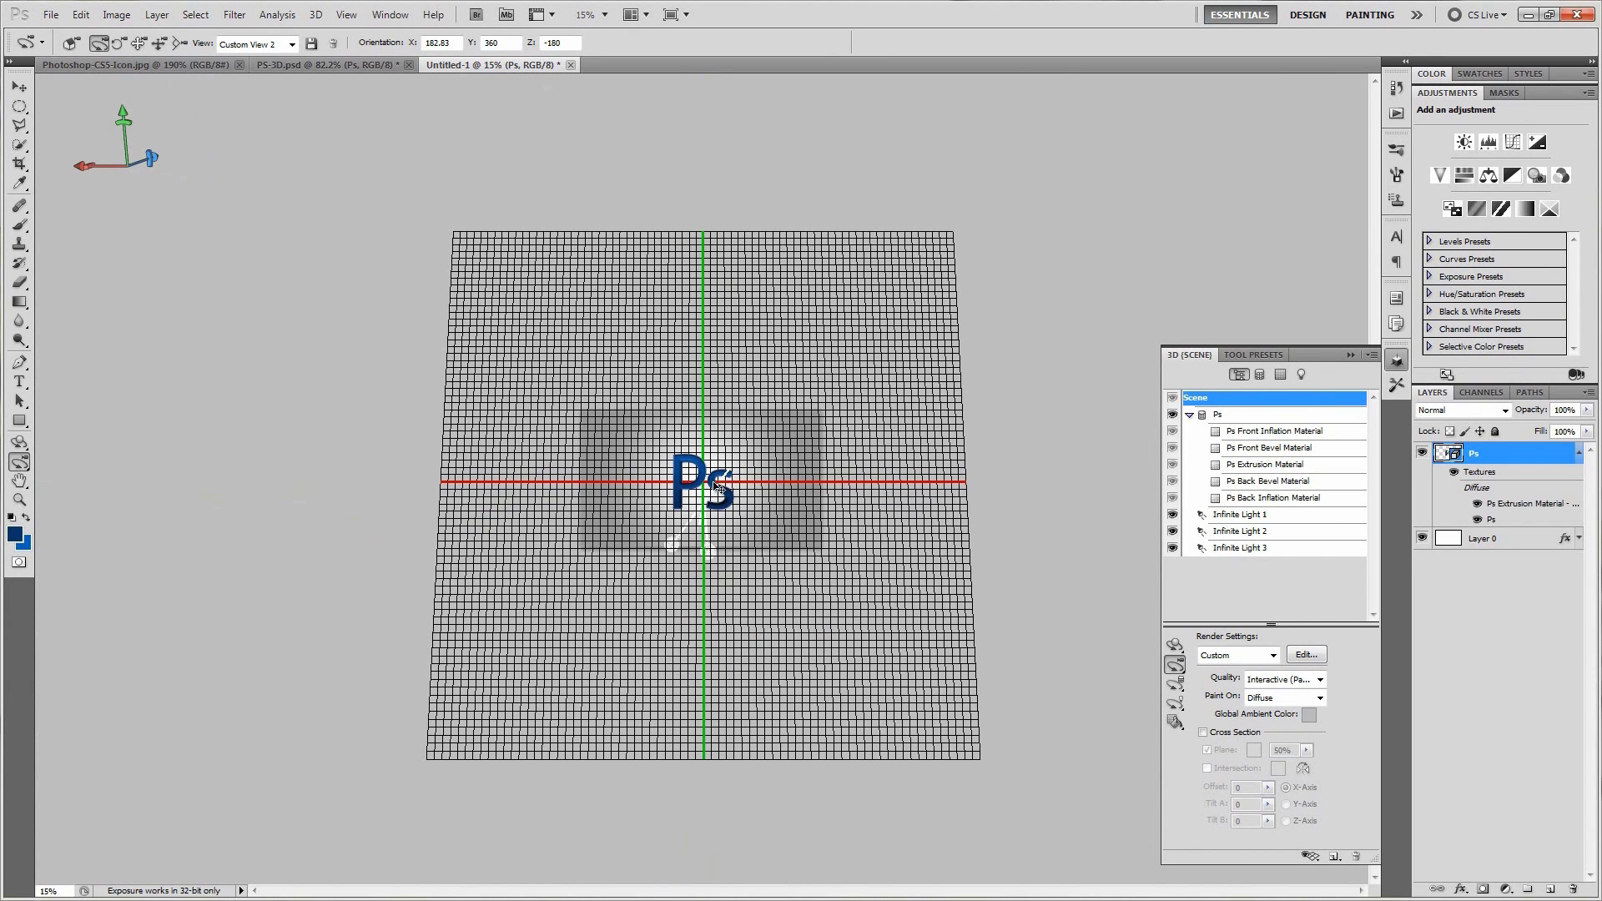
{"action": "key", "text": "ctrl+1"}
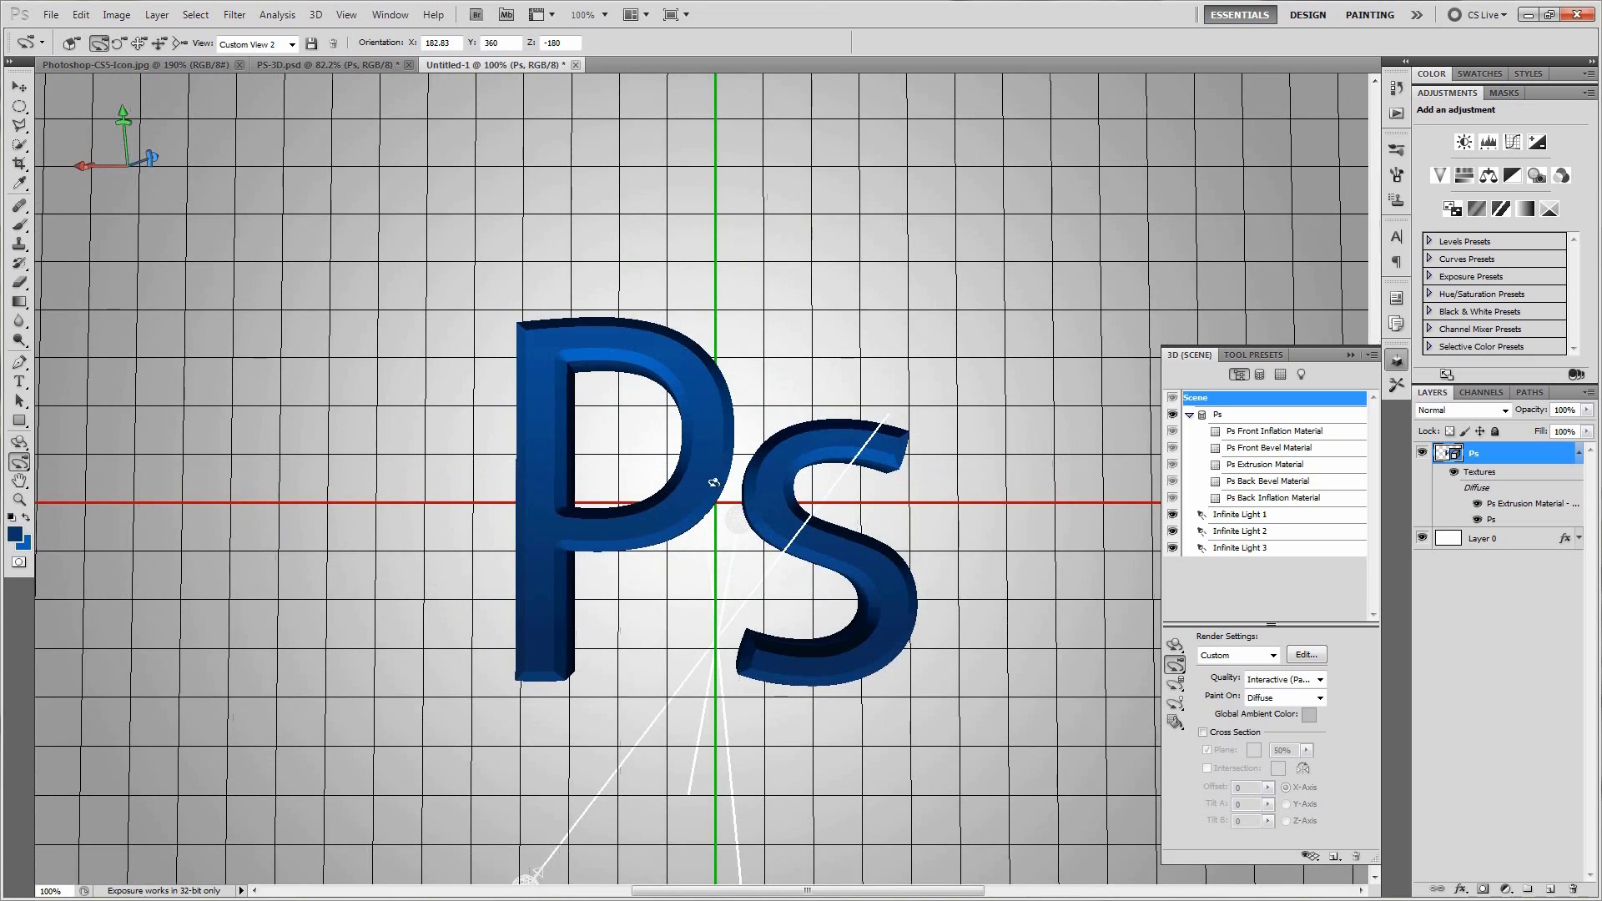
{"action": "key", "text": "ctrl+0"}
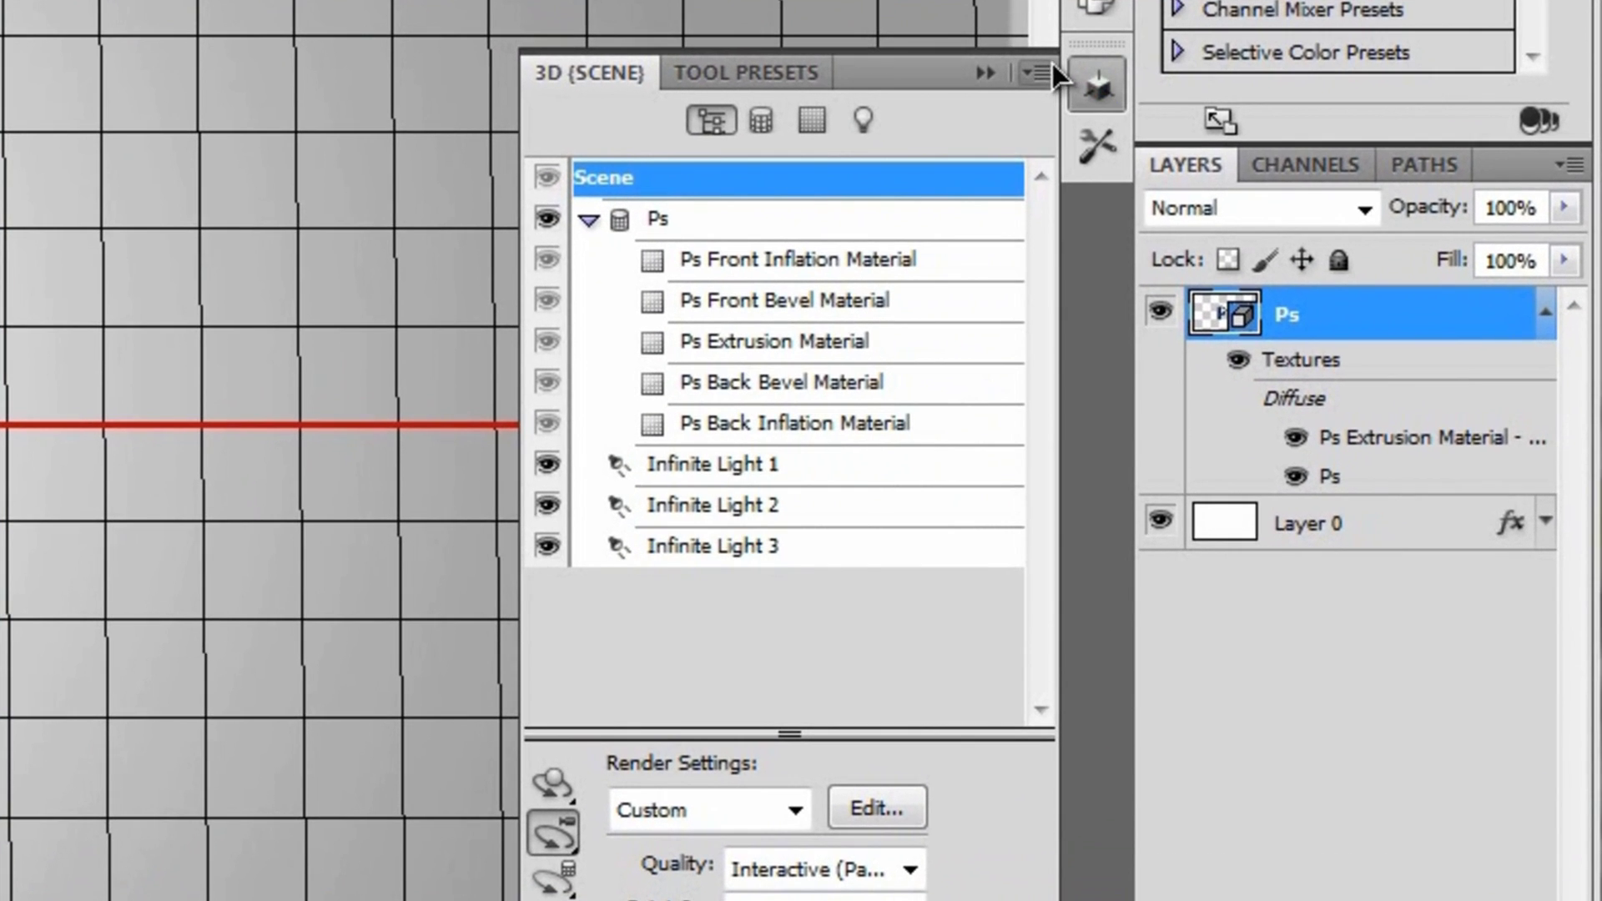
Step: Turn on Ground Plane Shadow Catcher, accept the ray-traced shadows notice, leaving quality at Interactive (Painting)
{"action": "left_click", "coordinate": [1371, 355]}
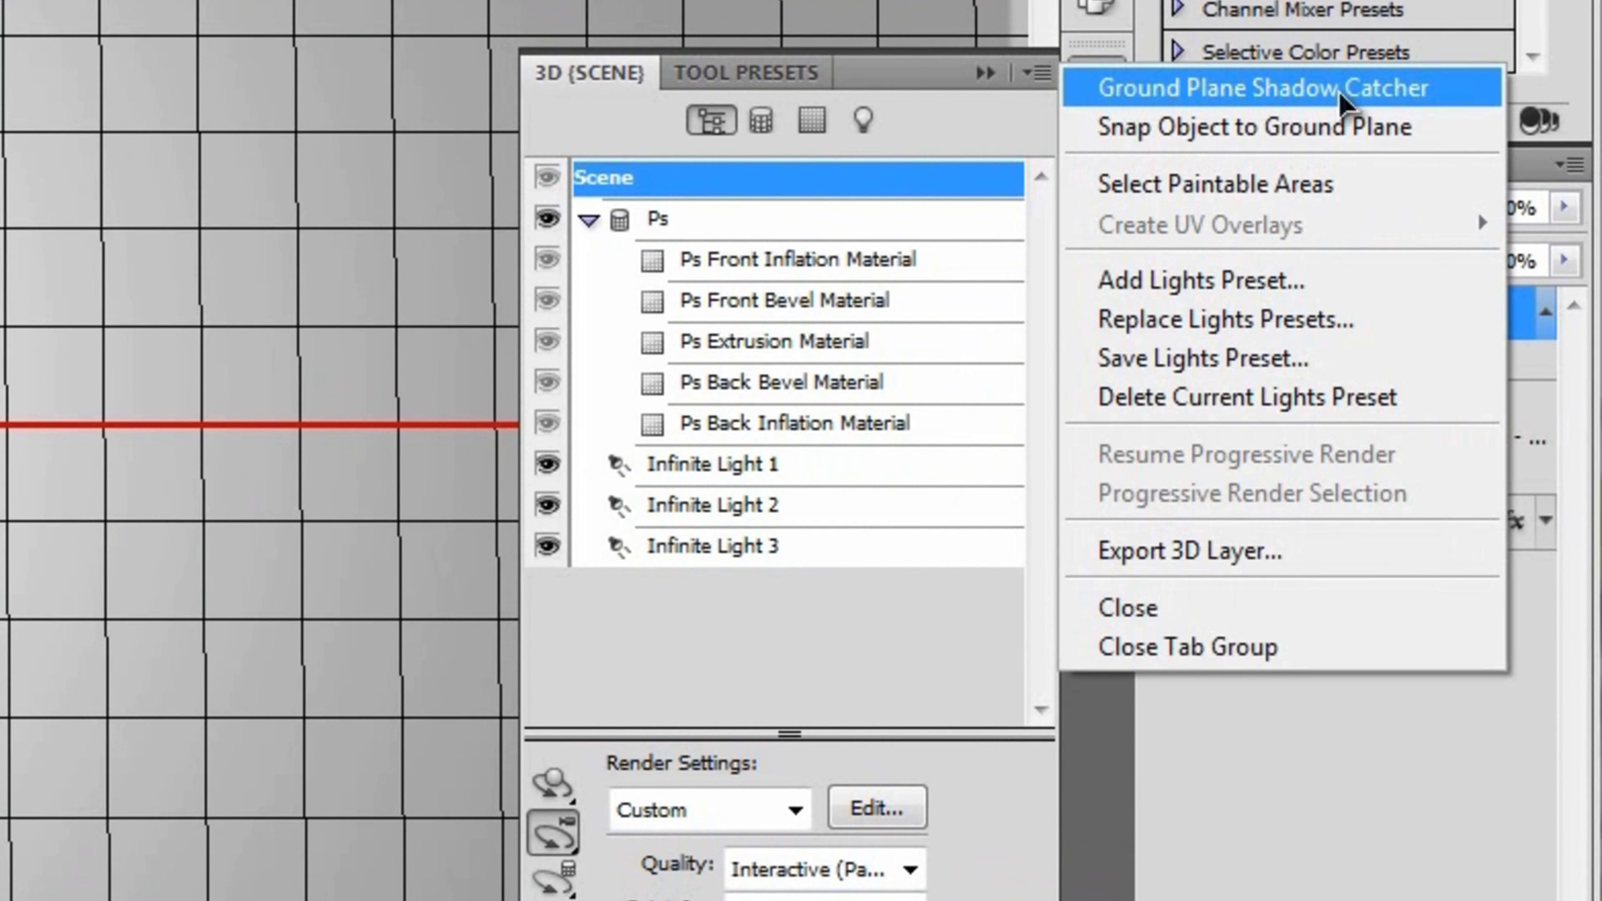
{"action": "left_click", "coordinate": [1416, 88]}
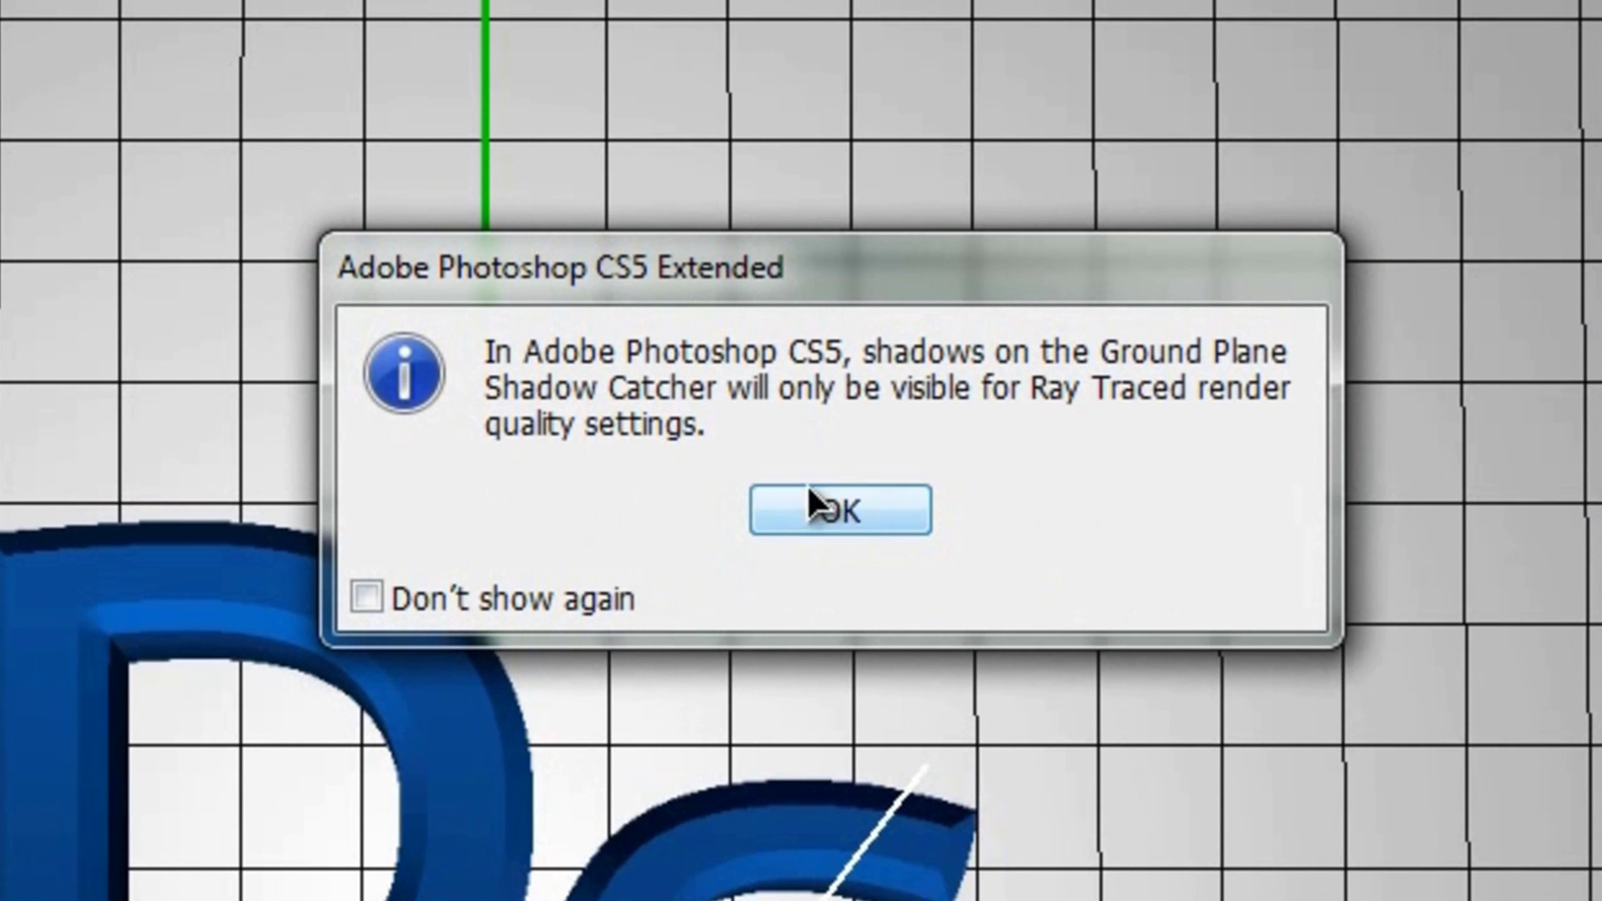
{"action": "left_click", "coordinate": [843, 509]}
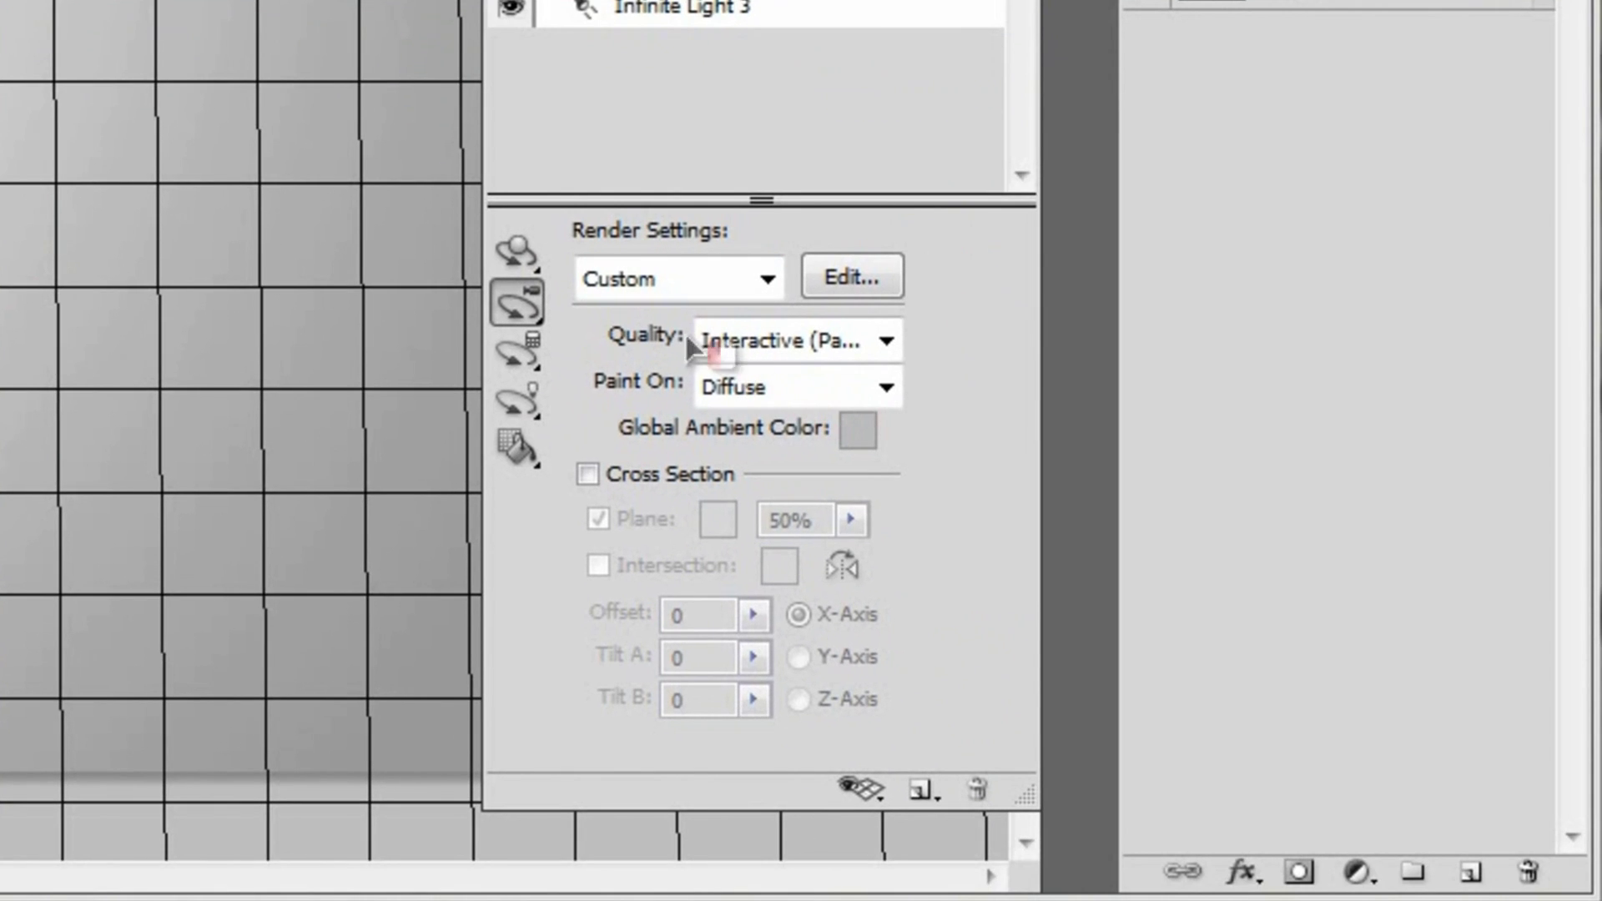
{"action": "left_click", "coordinate": [835, 342]}
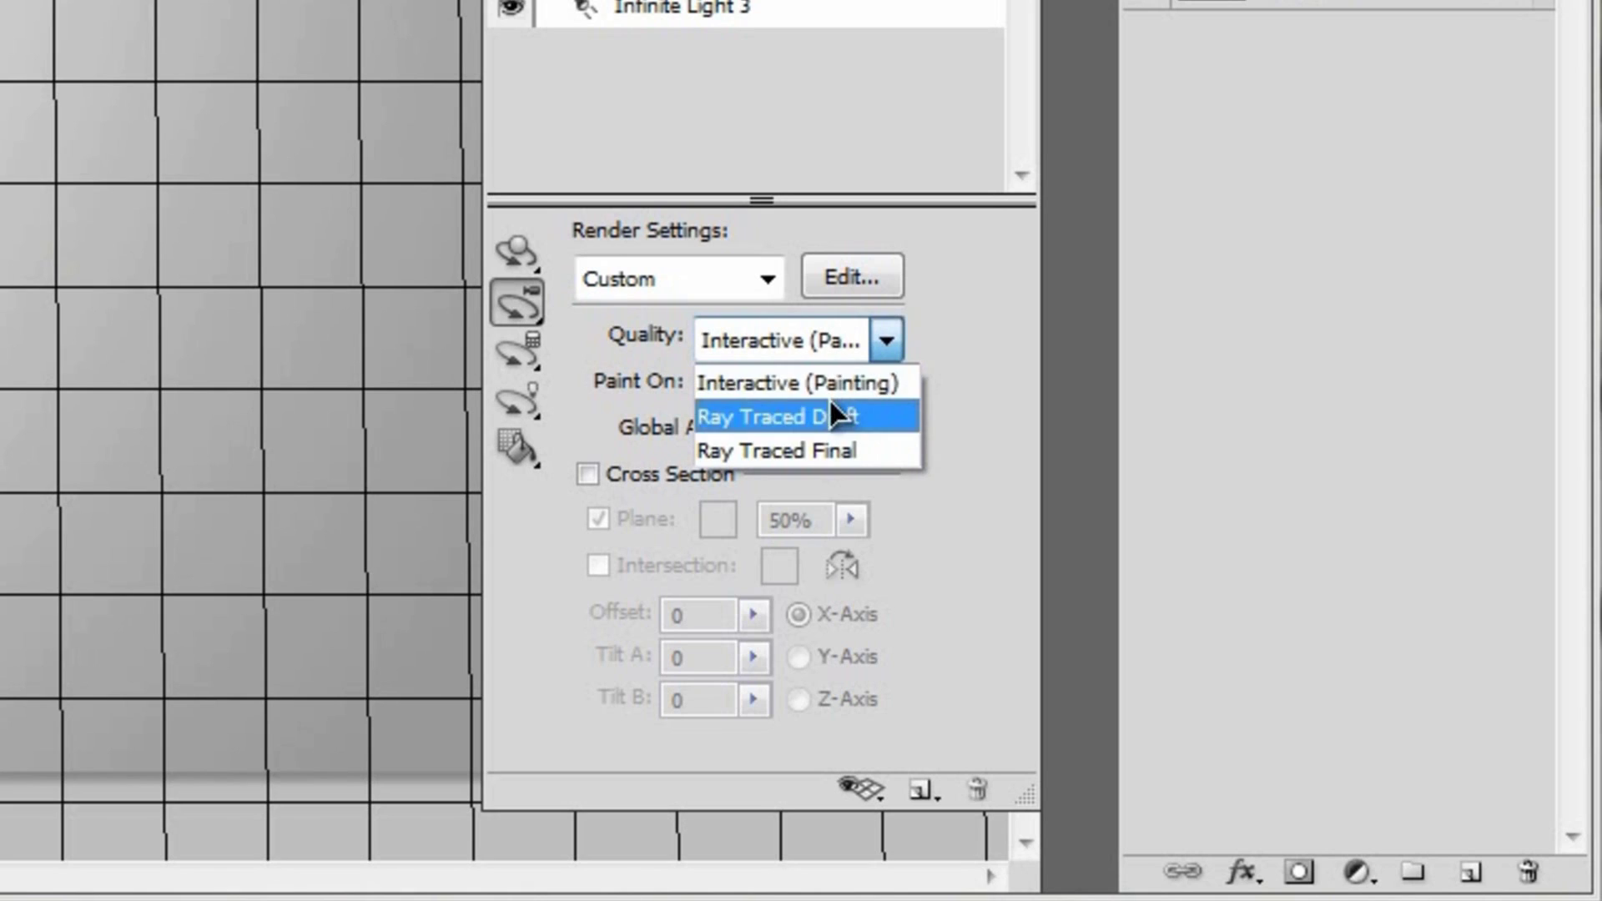
{"action": "left_click", "coordinate": [882, 346]}
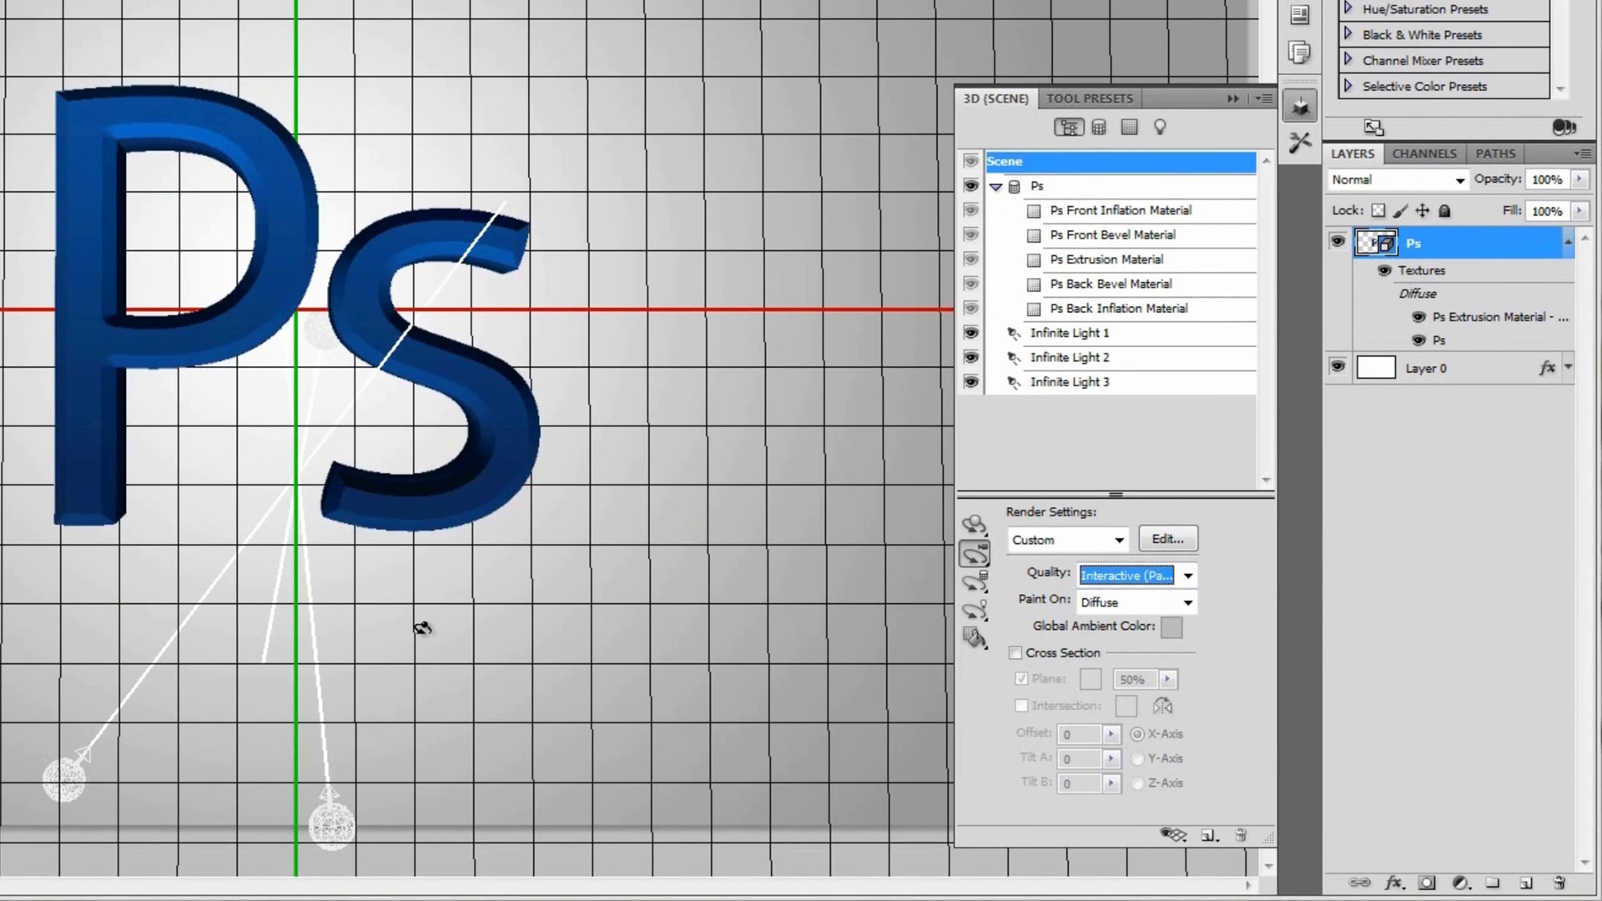
Step: Show the scene lights, select Infinite Light 1 and set its shadow softness to 100%
{"action": "left_click", "coordinate": [1160, 128]}
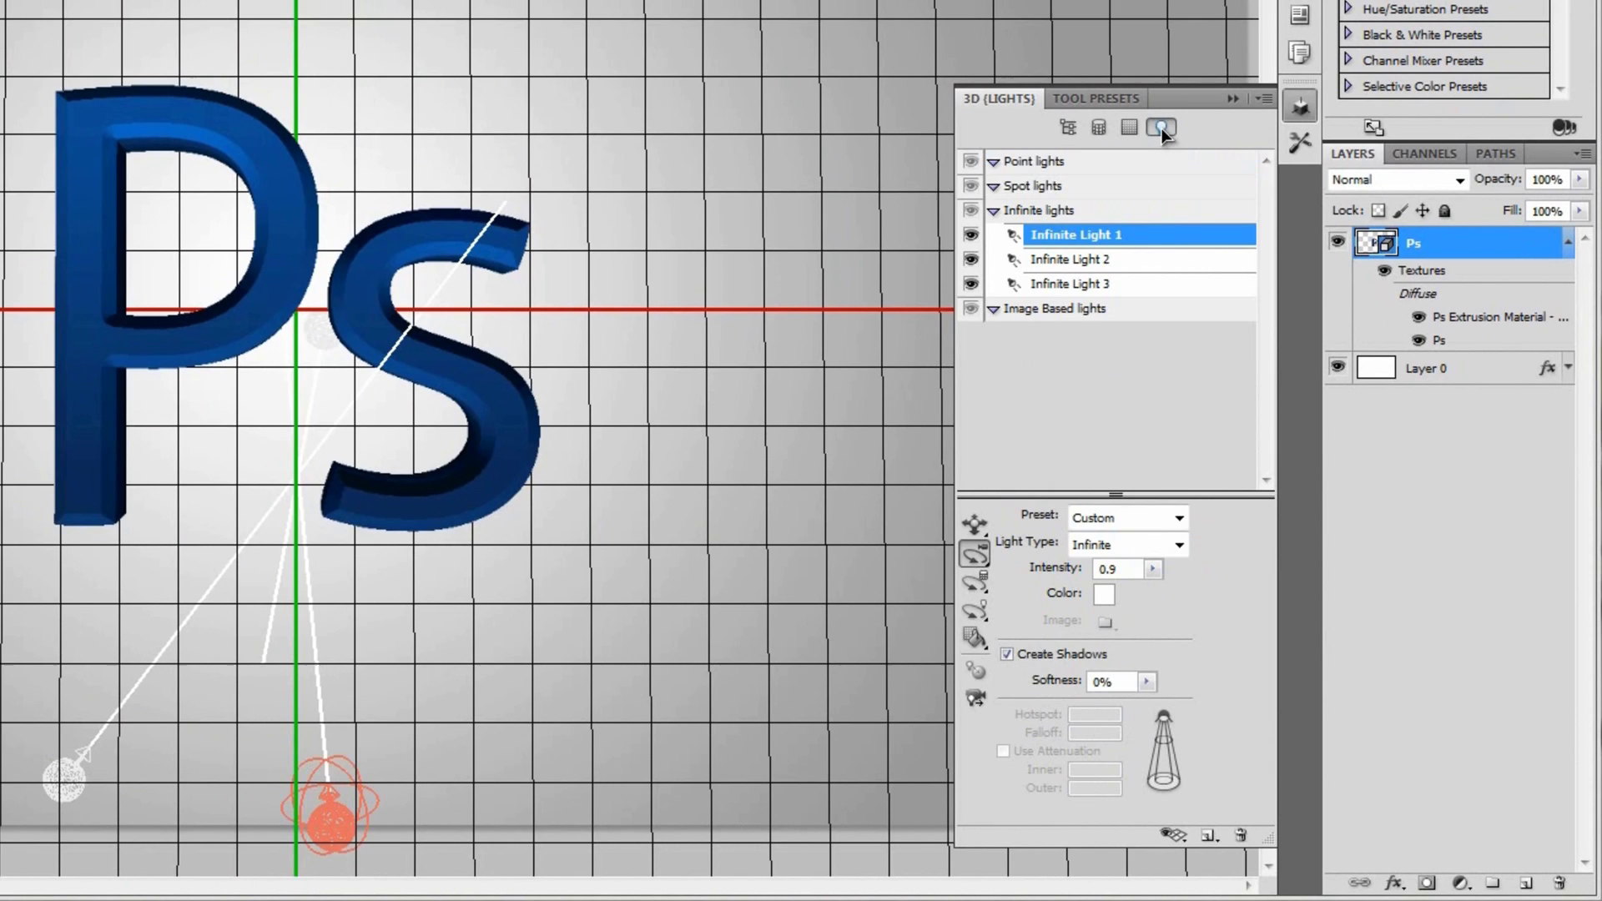
{"action": "left_click", "coordinate": [1097, 265]}
{"action": "left_click", "coordinate": [1100, 286]}
{"action": "left_click", "coordinate": [1103, 241]}
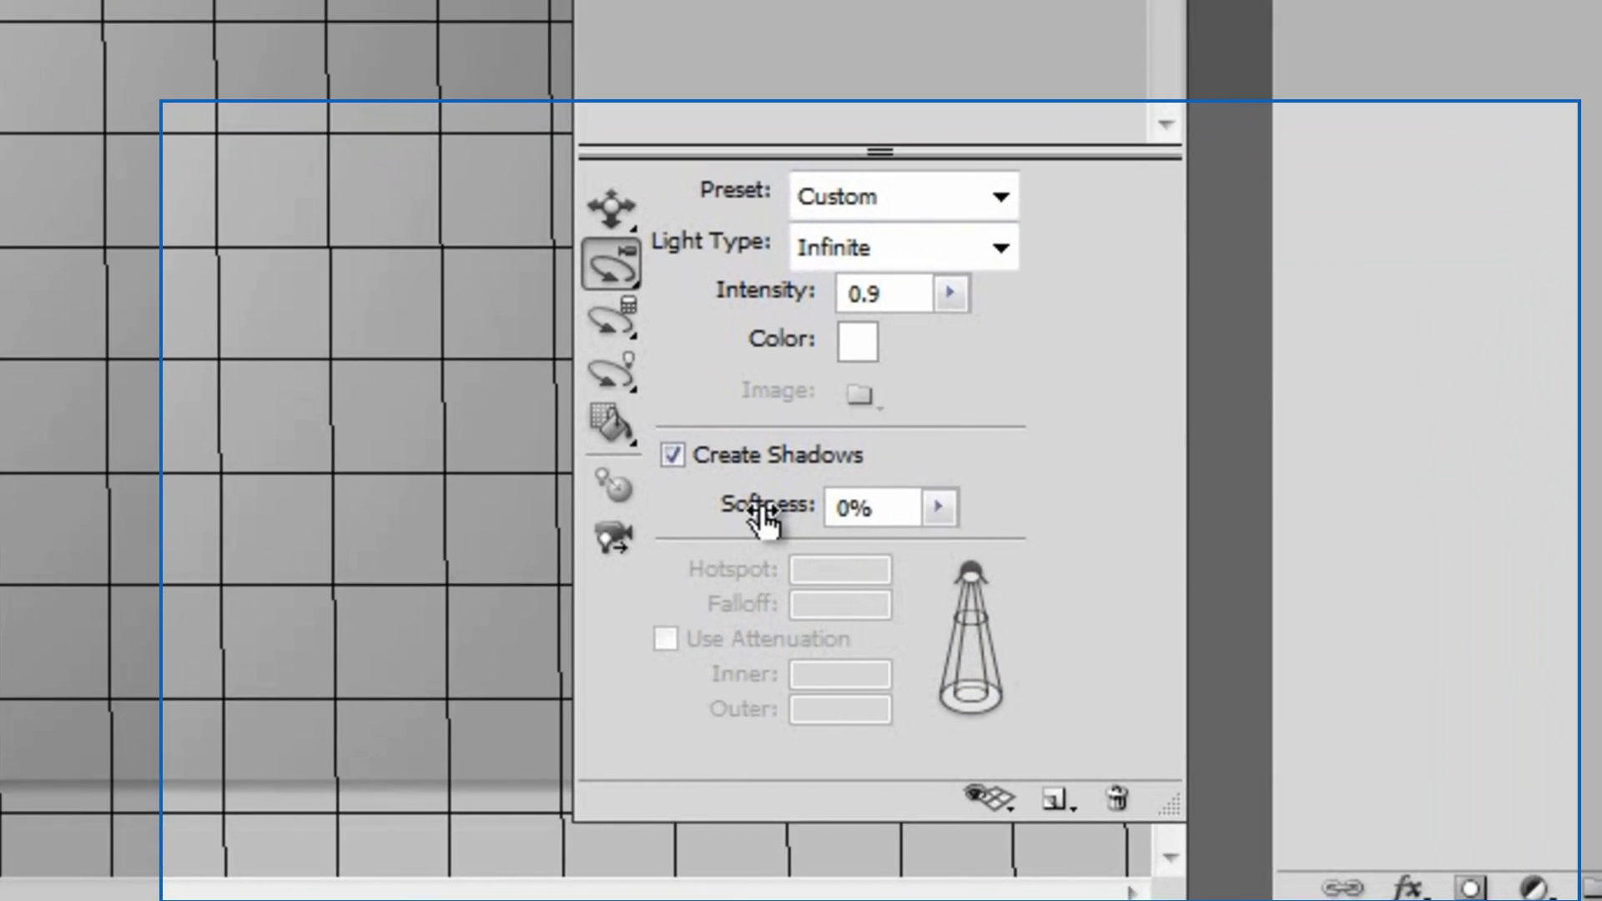
{"action": "left_click_drag", "start_coordinate": [1064, 681], "coordinate": [1215, 683]}
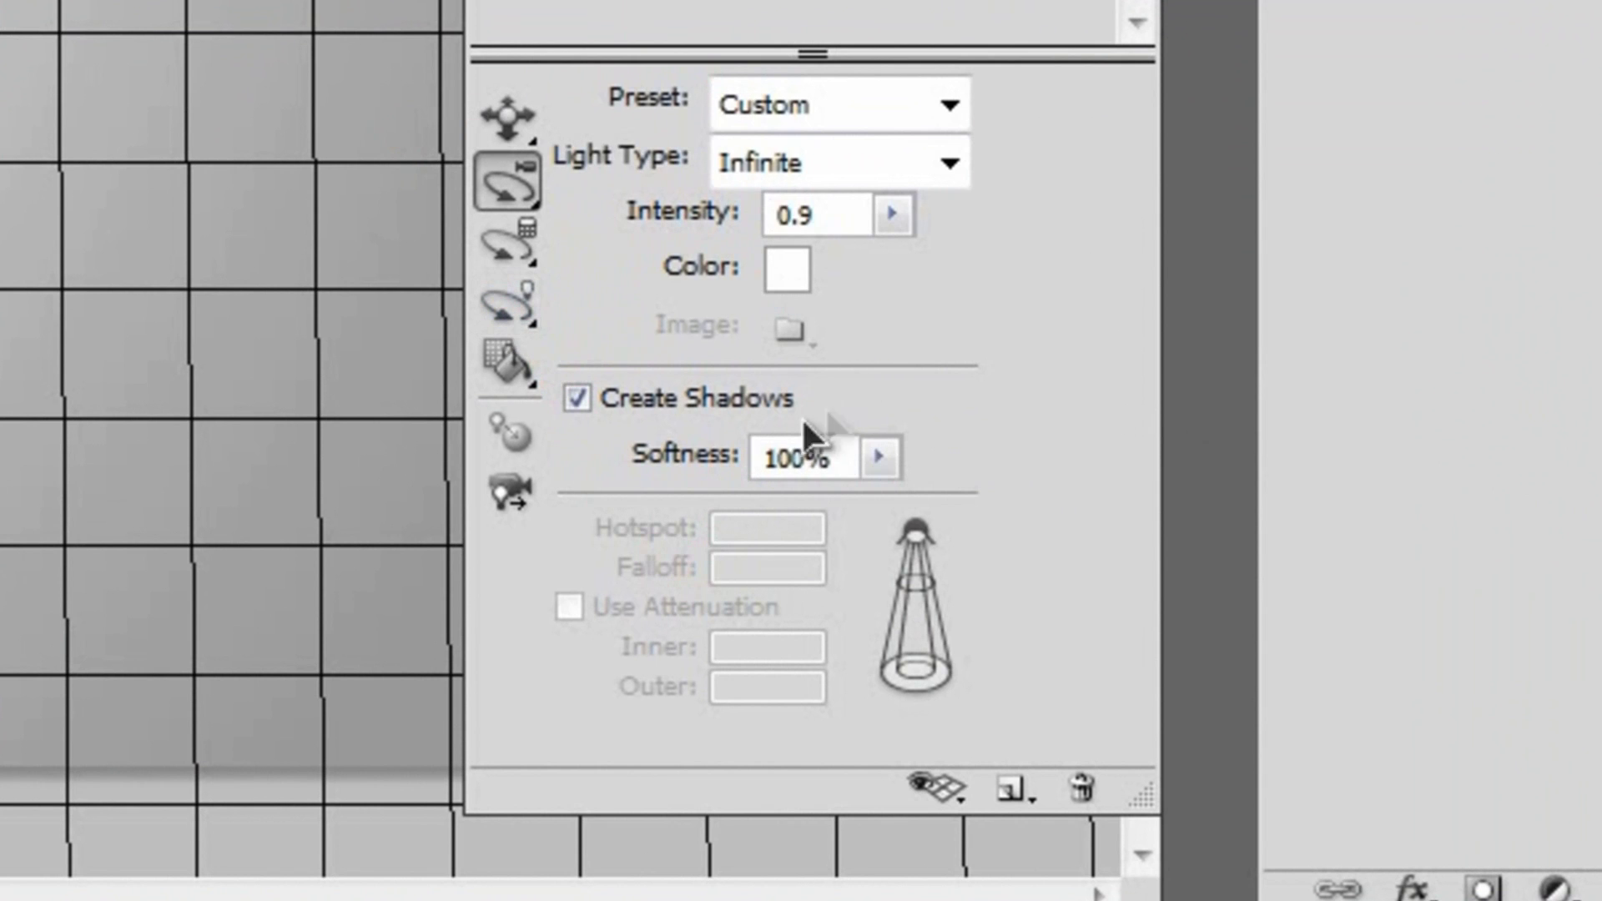
Step: Rotate Infinite Light 1 up from beneath the logo with the 3D Light Rotate Tool
{"action": "left_click", "coordinate": [505, 307]}
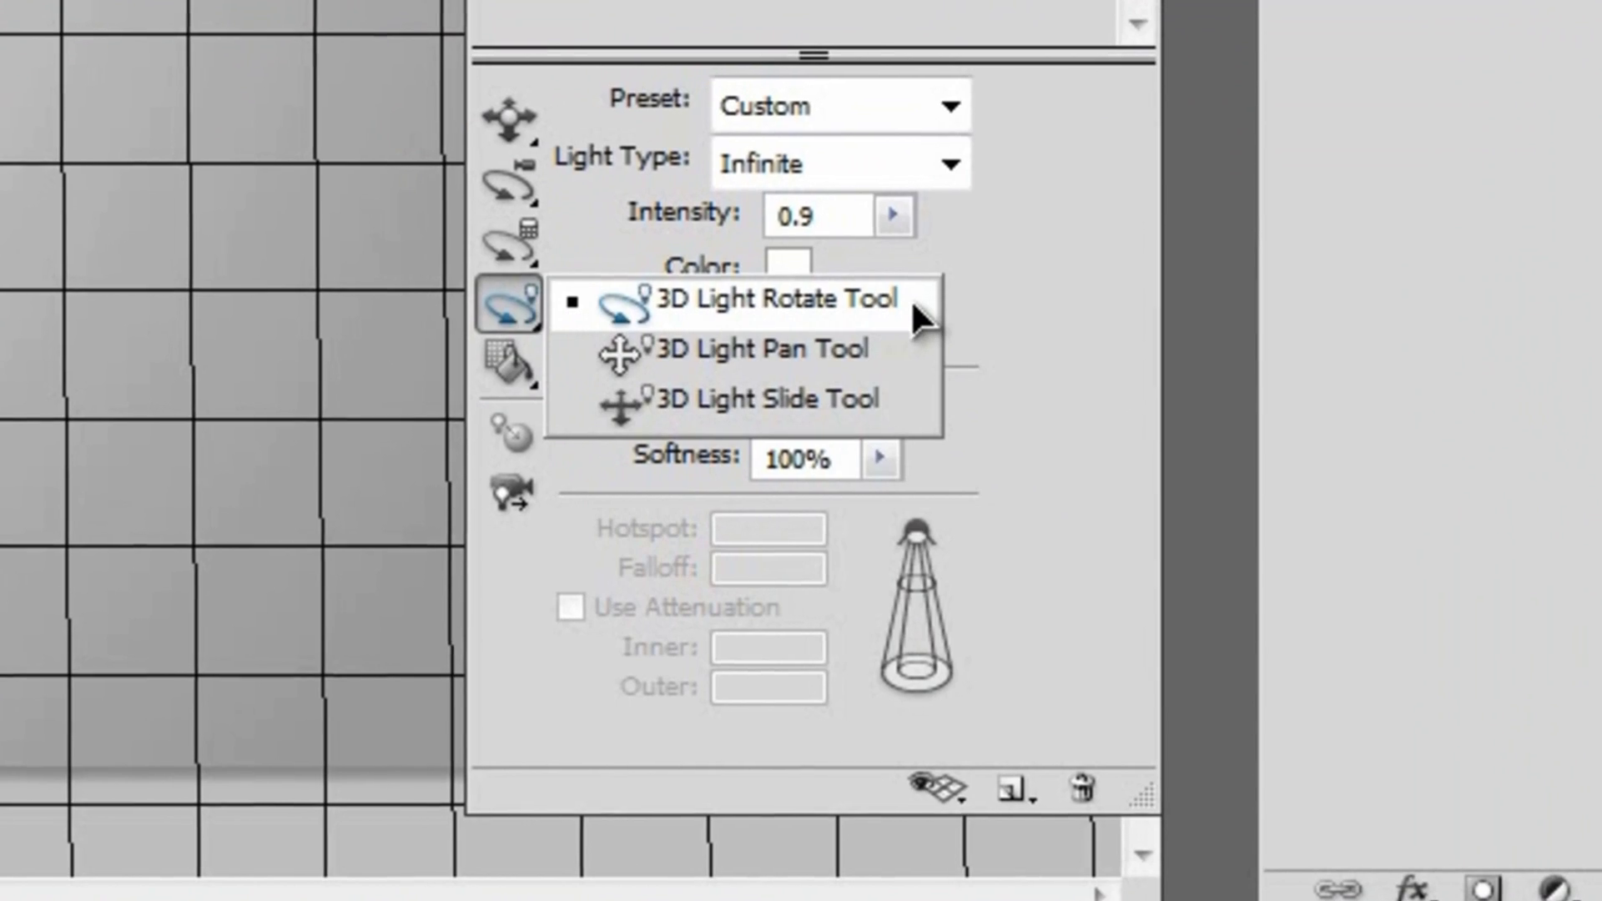
{"action": "left_click", "coordinate": [909, 297]}
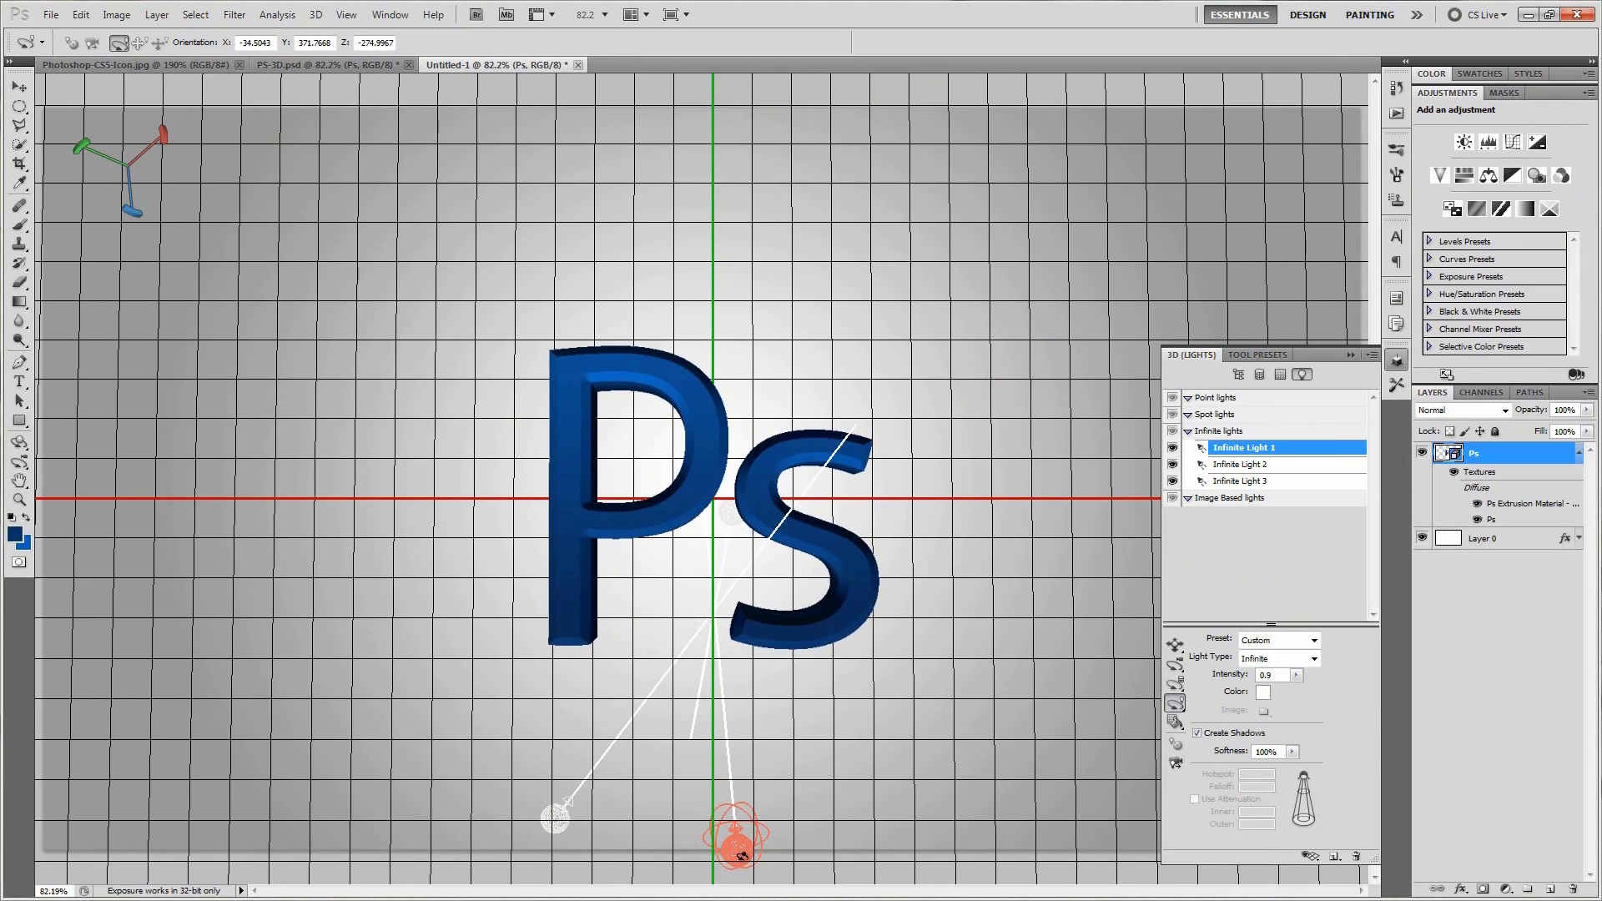
{"action": "mouse_move", "coordinate": [742, 855]}
{"action": "left_mouse_down"}
{"action": "mouse_move", "coordinate": [761, 715]}
{"action": "mouse_move", "coordinate": [818, 615]}
{"action": "mouse_move", "coordinate": [904, 383]}
{"action": "mouse_move", "coordinate": [667, 442]}
{"action": "mouse_move", "coordinate": [375, 573]}
{"action": "mouse_move", "coordinate": [493, 632]}
{"action": "mouse_move", "coordinate": [643, 367]}
{"action": "mouse_move", "coordinate": [750, 359]}
{"action": "mouse_move", "coordinate": [743, 467]}
{"action": "mouse_move", "coordinate": [702, 528]}
{"action": "mouse_move", "coordinate": [668, 467]}
{"action": "mouse_move", "coordinate": [710, 367]}
{"action": "mouse_move", "coordinate": [634, 400]}
{"action": "mouse_move", "coordinate": [357, 373]}
{"action": "mouse_move", "coordinate": [275, 475]}
{"action": "mouse_move", "coordinate": [230, 498]}
{"action": "mouse_move", "coordinate": [489, 493]}
{"action": "mouse_move", "coordinate": [275, 484]}
{"action": "mouse_move", "coordinate": [72, 523]}
{"action": "mouse_move", "coordinate": [16, 501]}
{"action": "mouse_move", "coordinate": [37, 506]}
{"action": "left_mouse_up"}
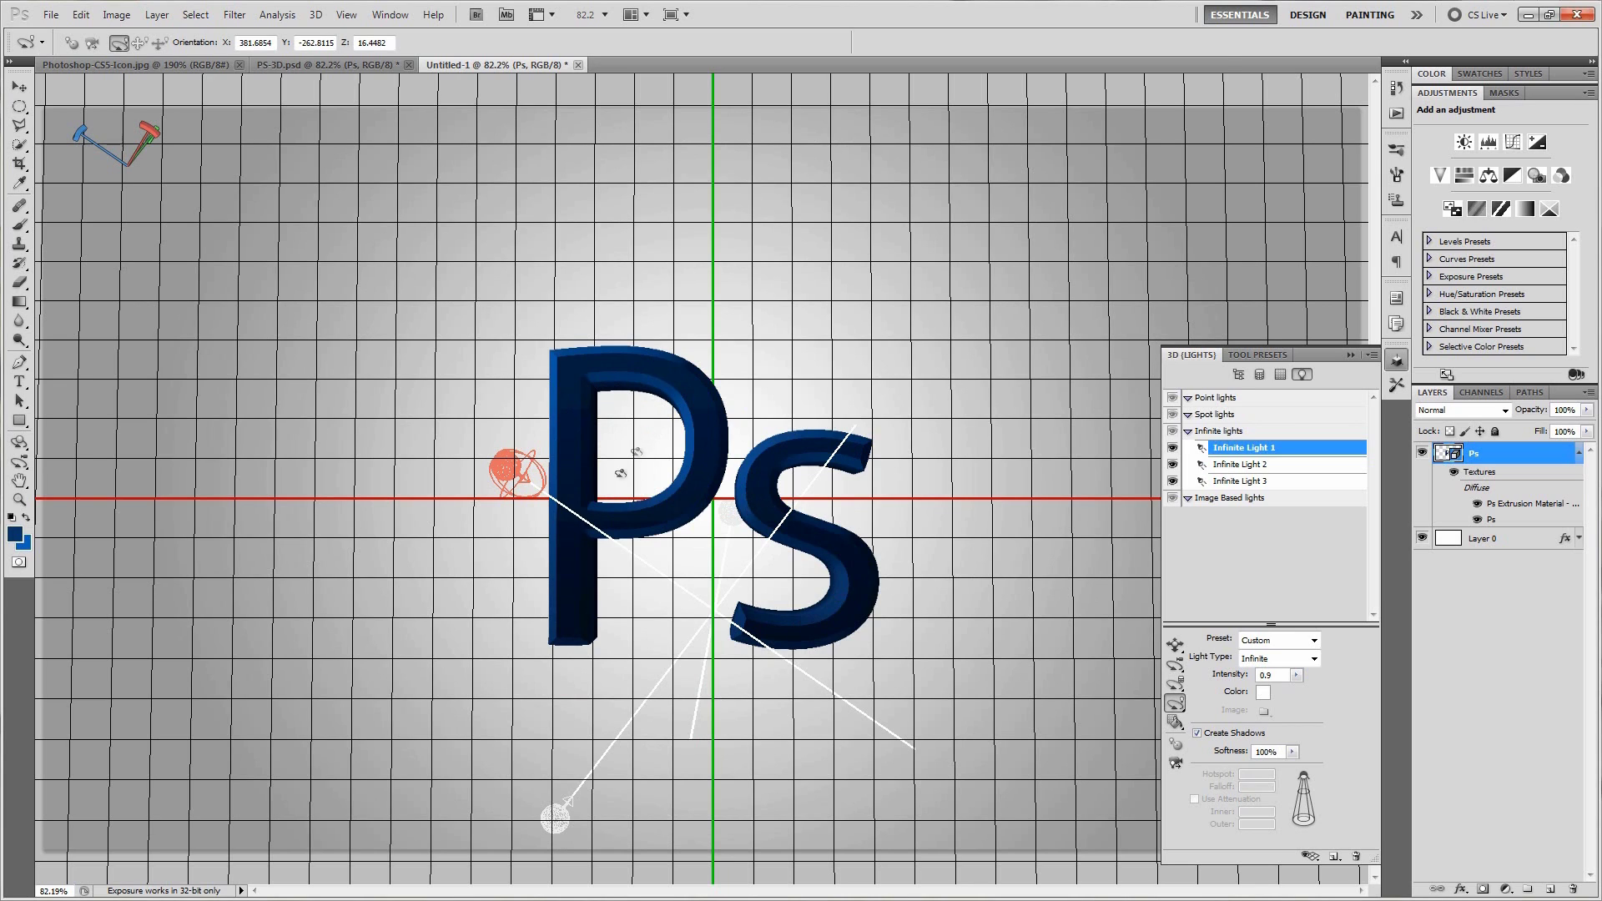
Step: Swing Infinite Light 2 above the letters and aim Infinite Light 3 toward the Ps centre
{"action": "left_click", "coordinate": [1257, 469]}
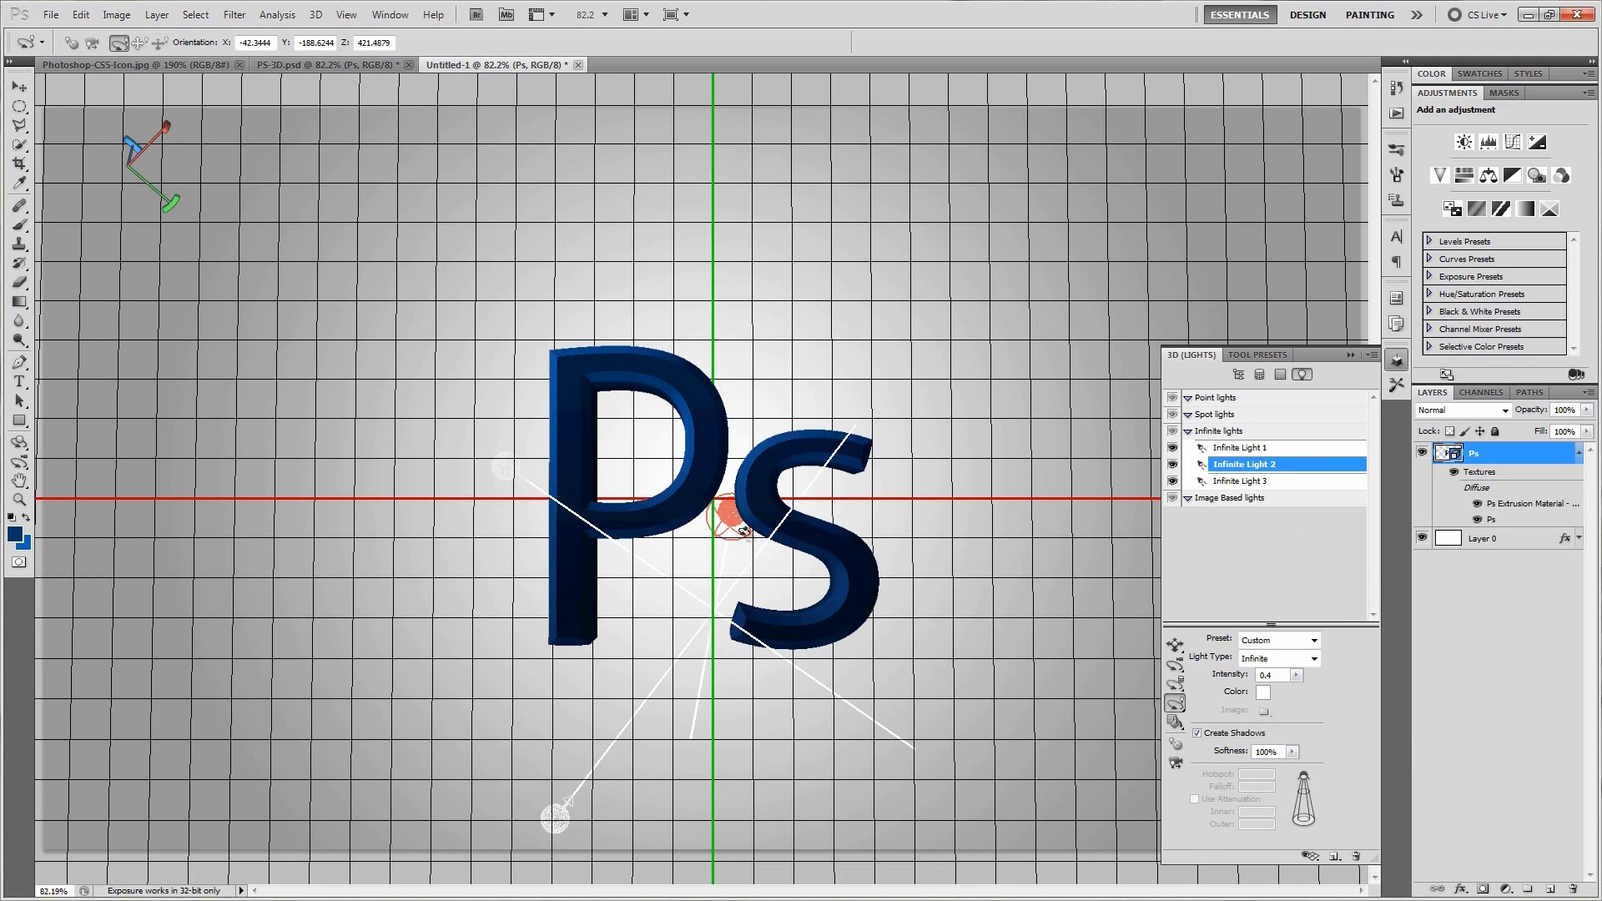
{"action": "left_click_drag", "start_coordinate": [735, 522], "coordinate": [736, 888]}
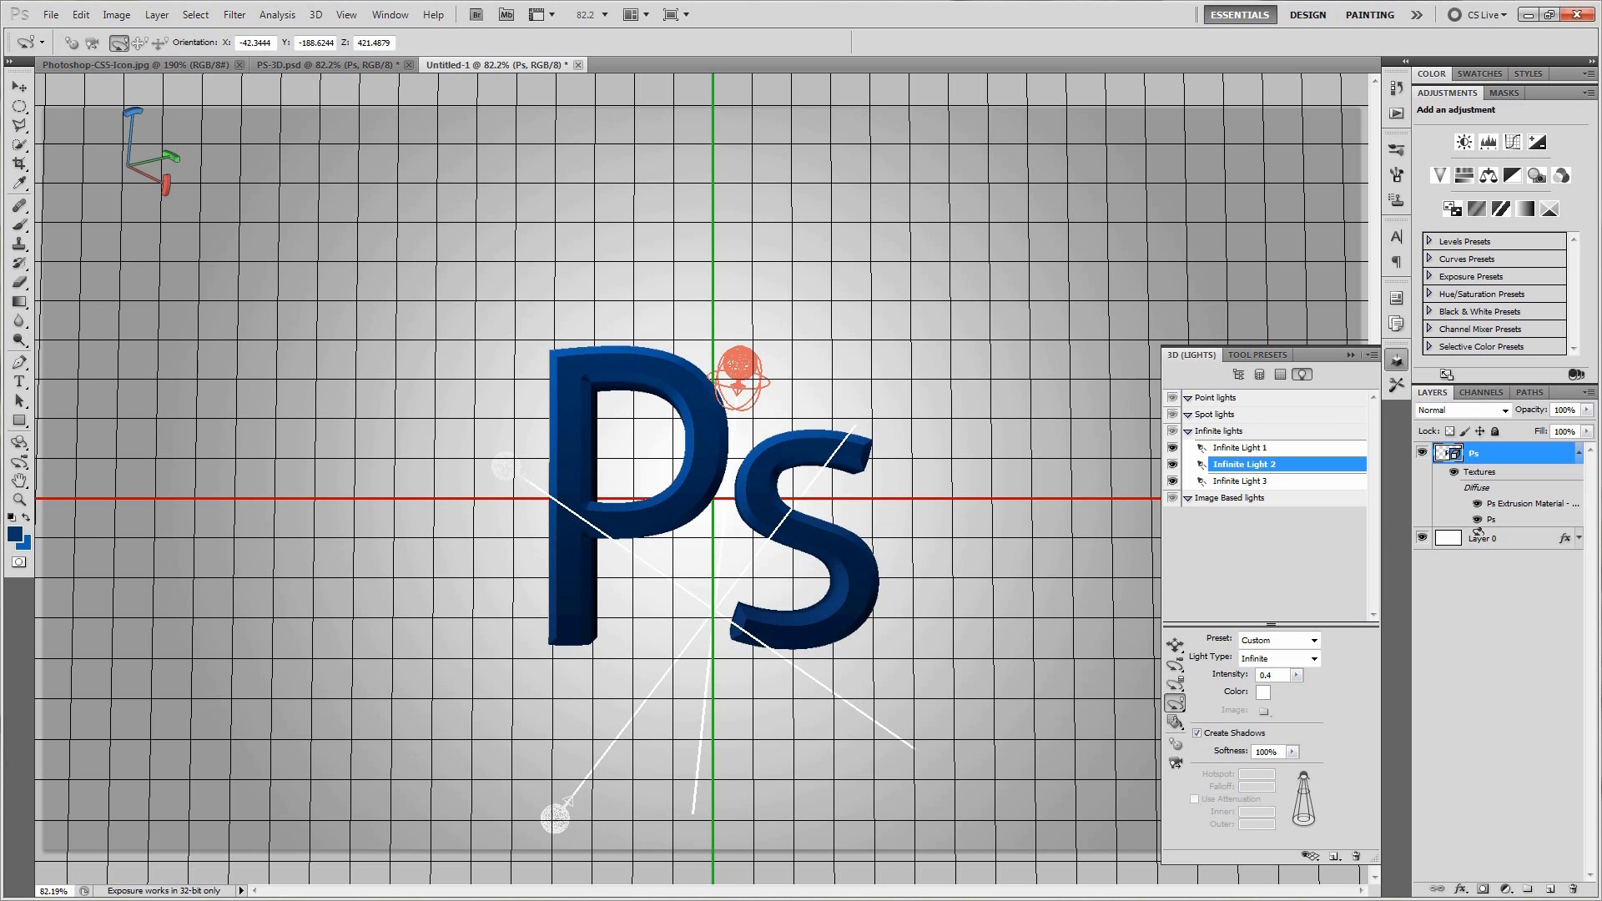
{"action": "left_click", "coordinate": [1270, 482]}
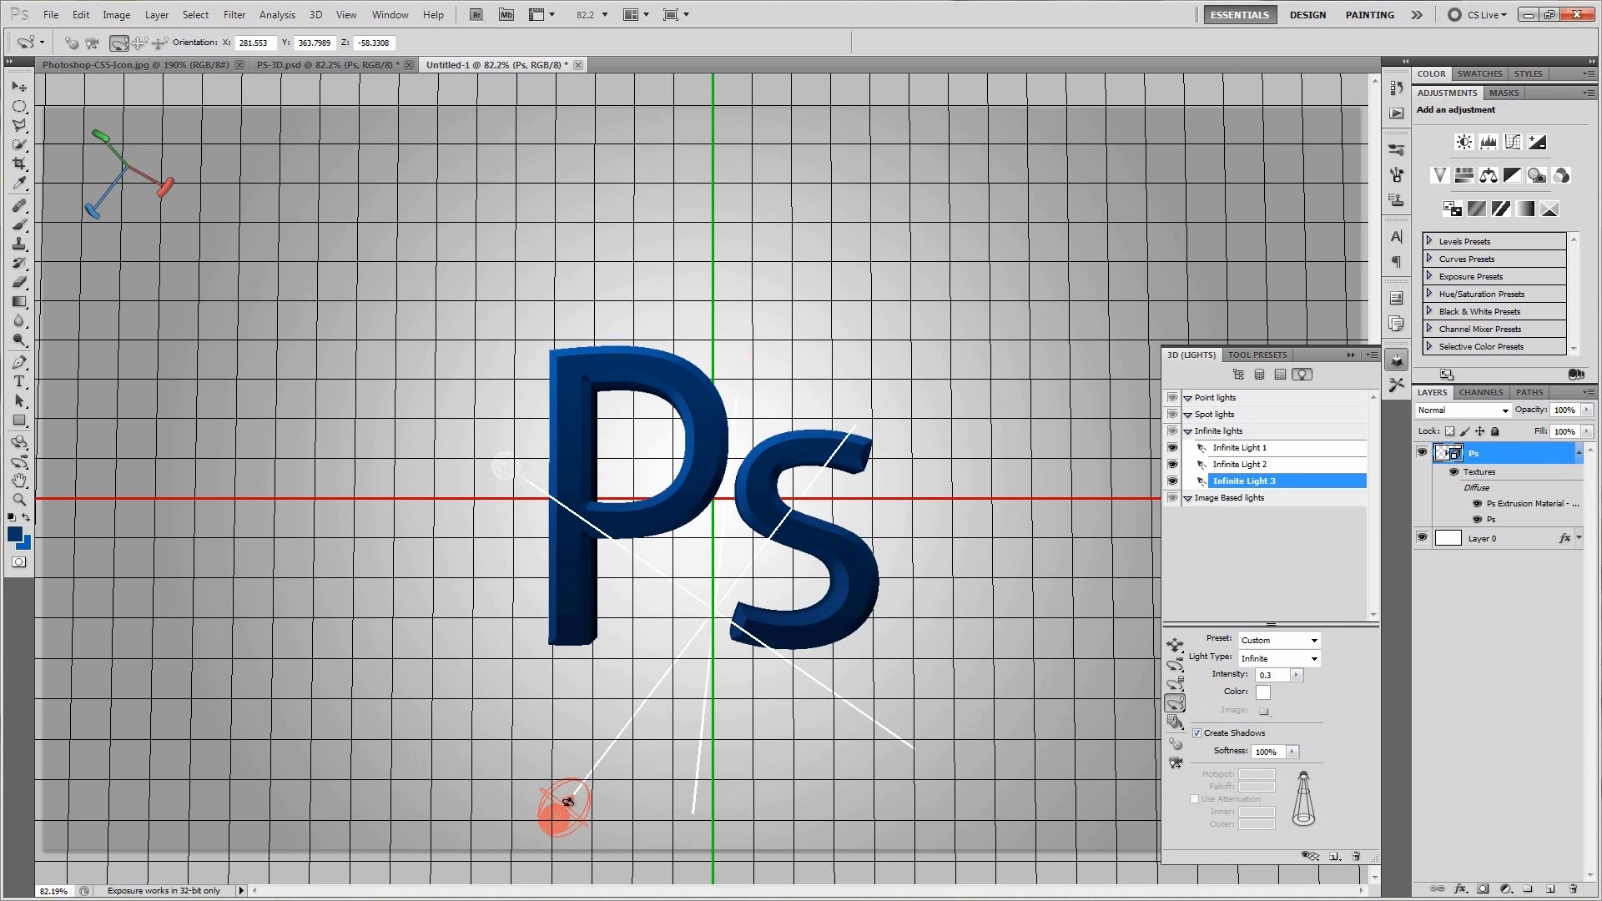
{"action": "mouse_move", "coordinate": [606, 745]}
{"action": "left_mouse_down"}
{"action": "mouse_move", "coordinate": [667, 697]}
{"action": "mouse_move", "coordinate": [848, 383]}
{"action": "mouse_move", "coordinate": [855, 438]}
{"action": "mouse_move", "coordinate": [752, 339]}
{"action": "left_mouse_up"}
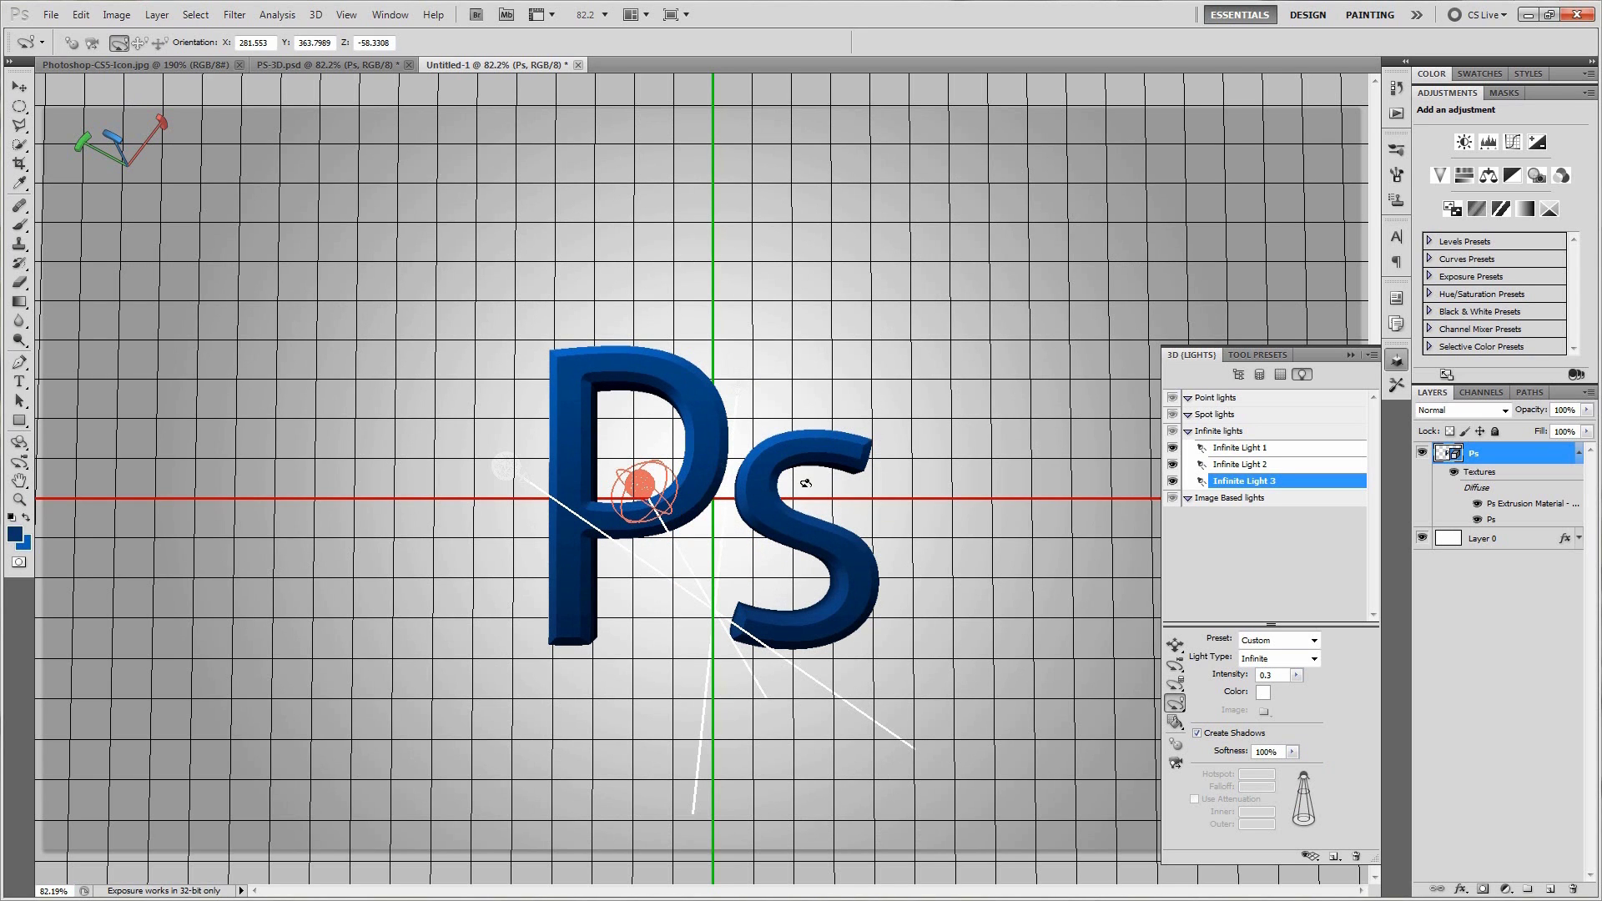
{"action": "left_click_drag", "start_coordinate": [805, 483], "coordinate": [970, 429]}
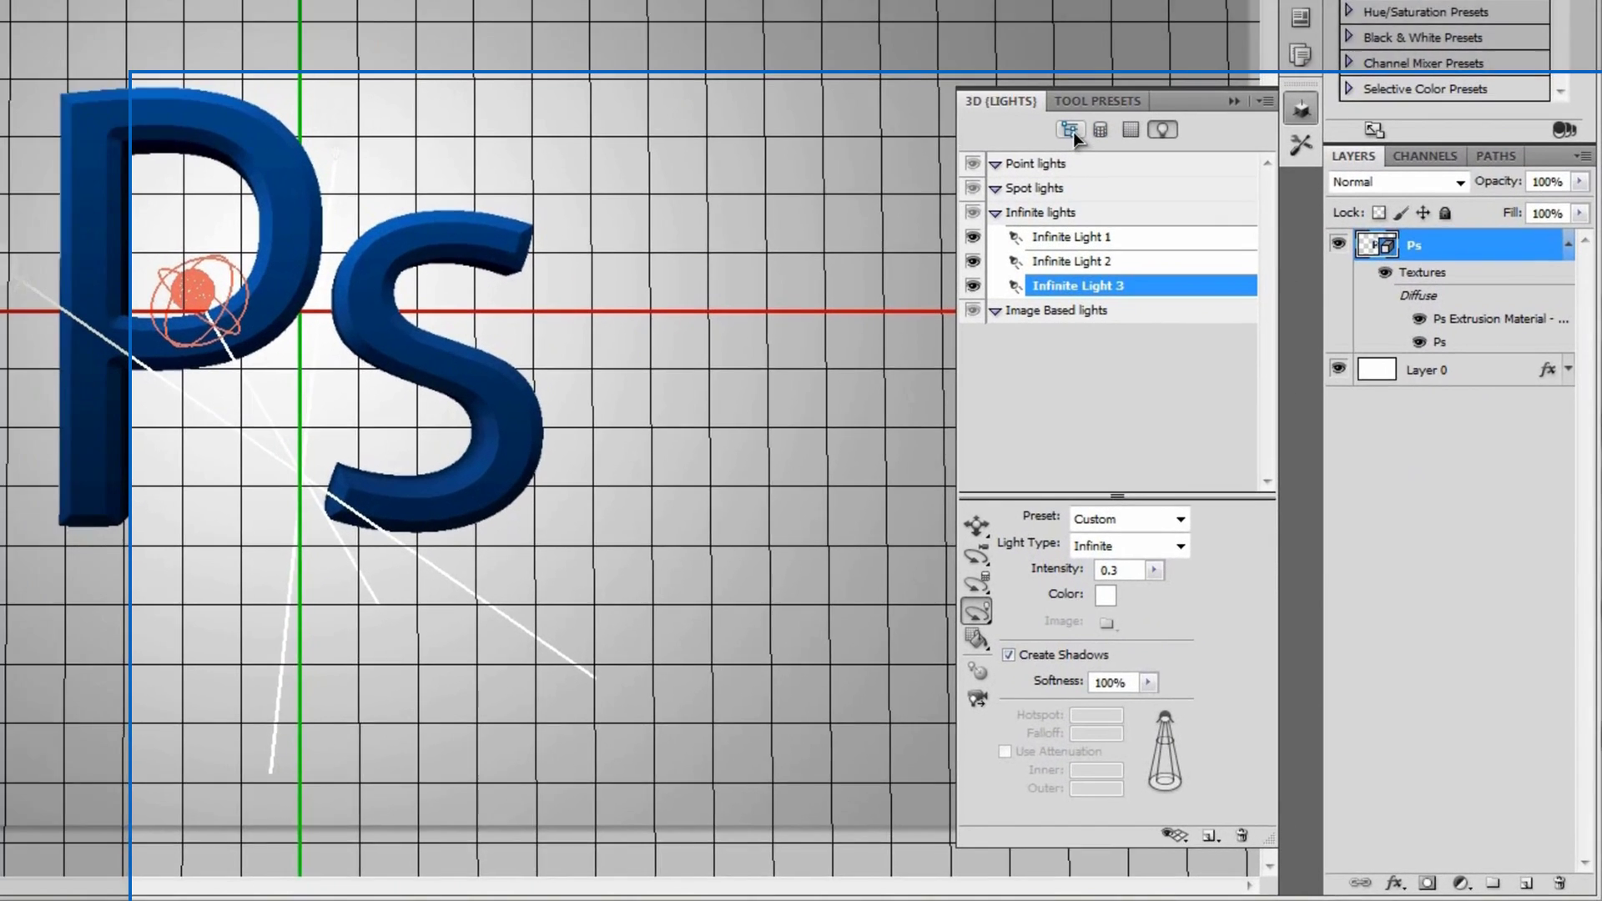
Step: Set the scene's render quality to Ray Traced Draft, then stop the render once shadows appear
{"action": "left_click", "coordinate": [1239, 375]}
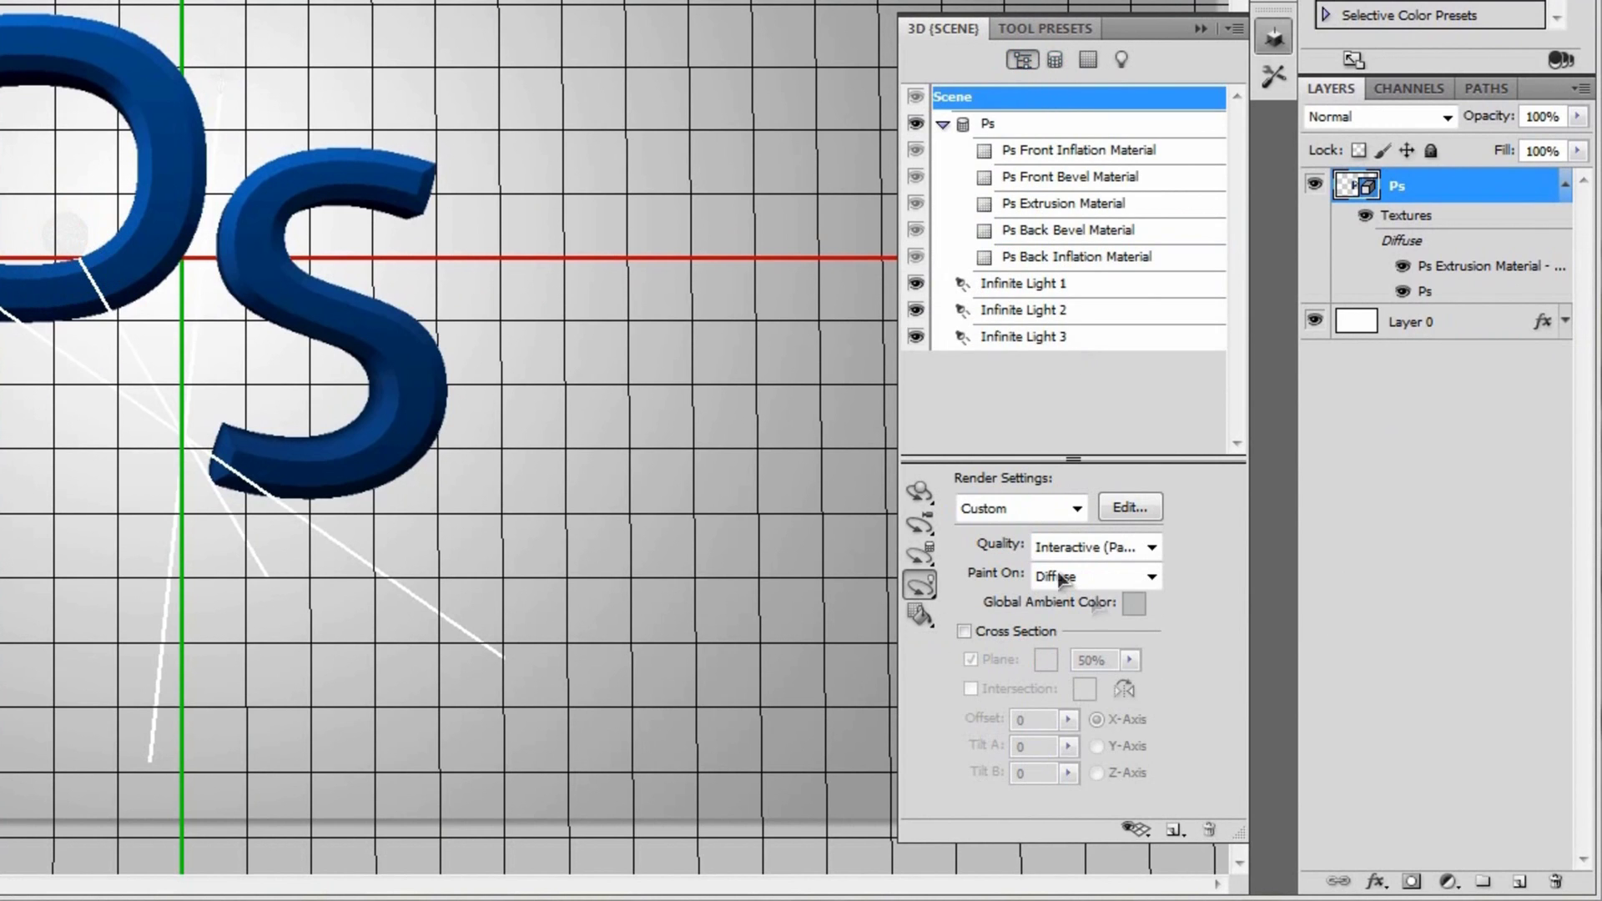
{"action": "left_click", "coordinate": [1095, 551]}
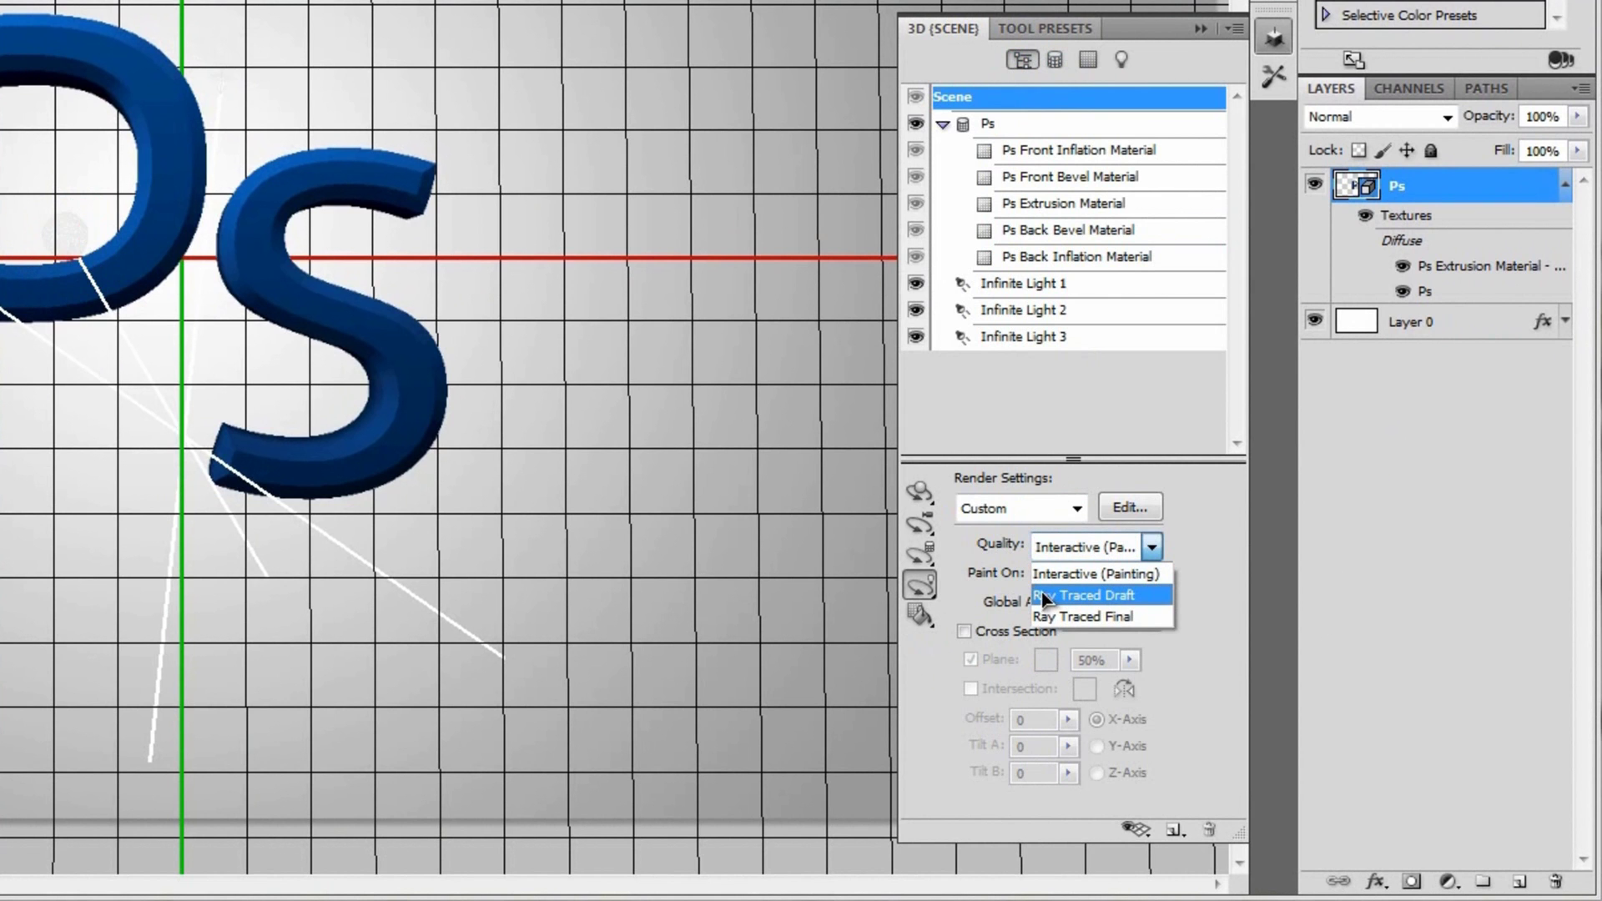
{"action": "left_click", "coordinate": [1118, 597]}
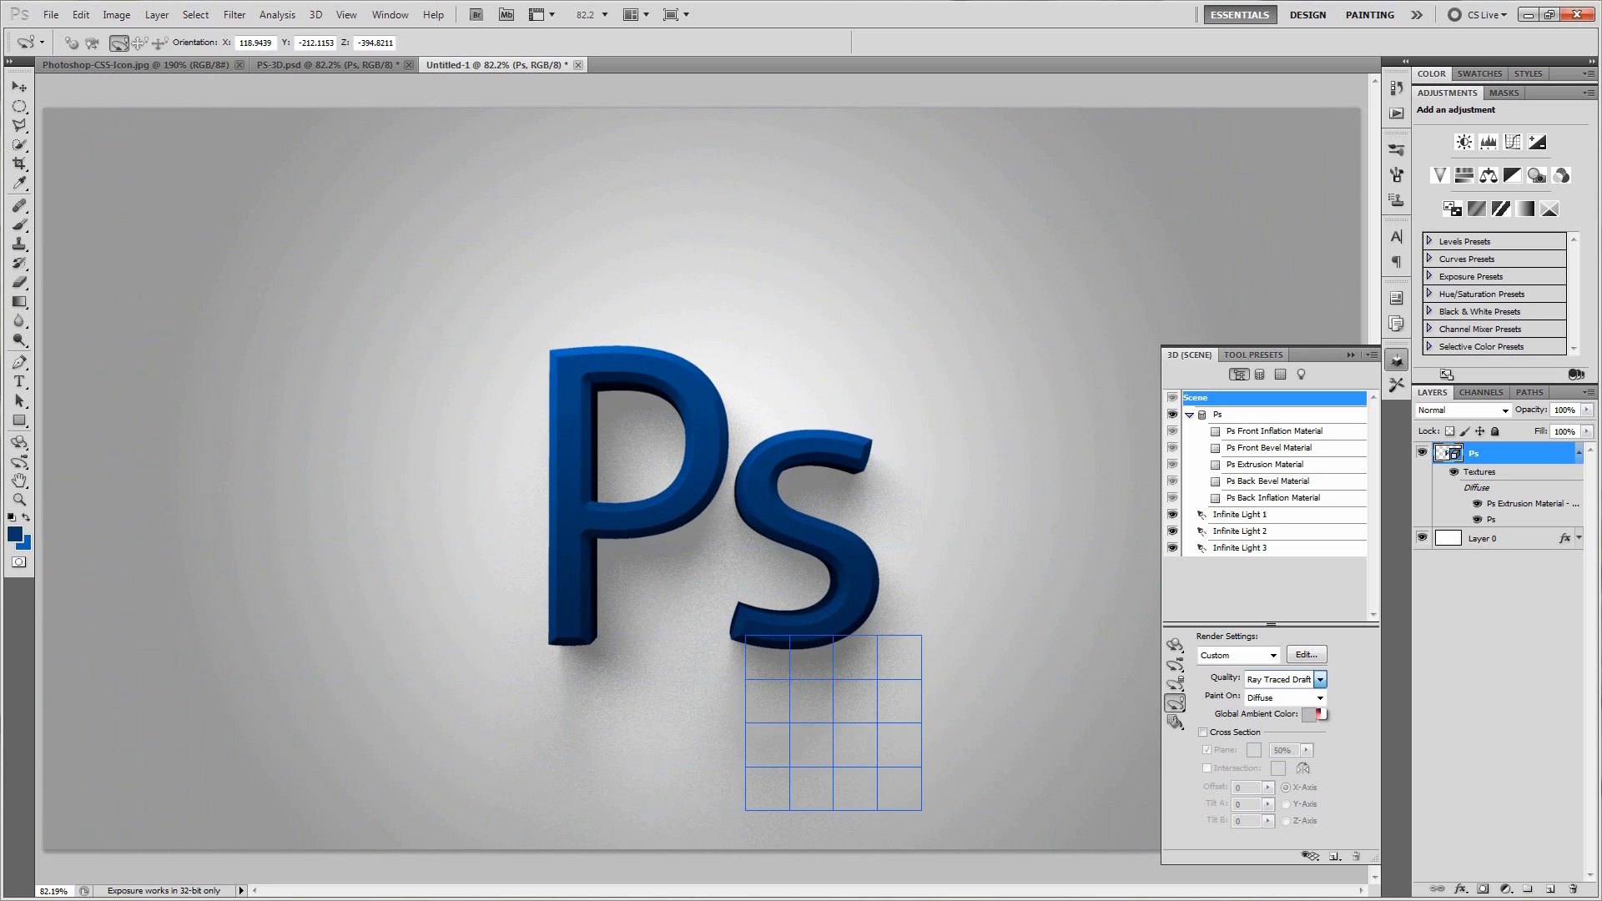
{"action": "left_click", "coordinate": [1518, 457]}
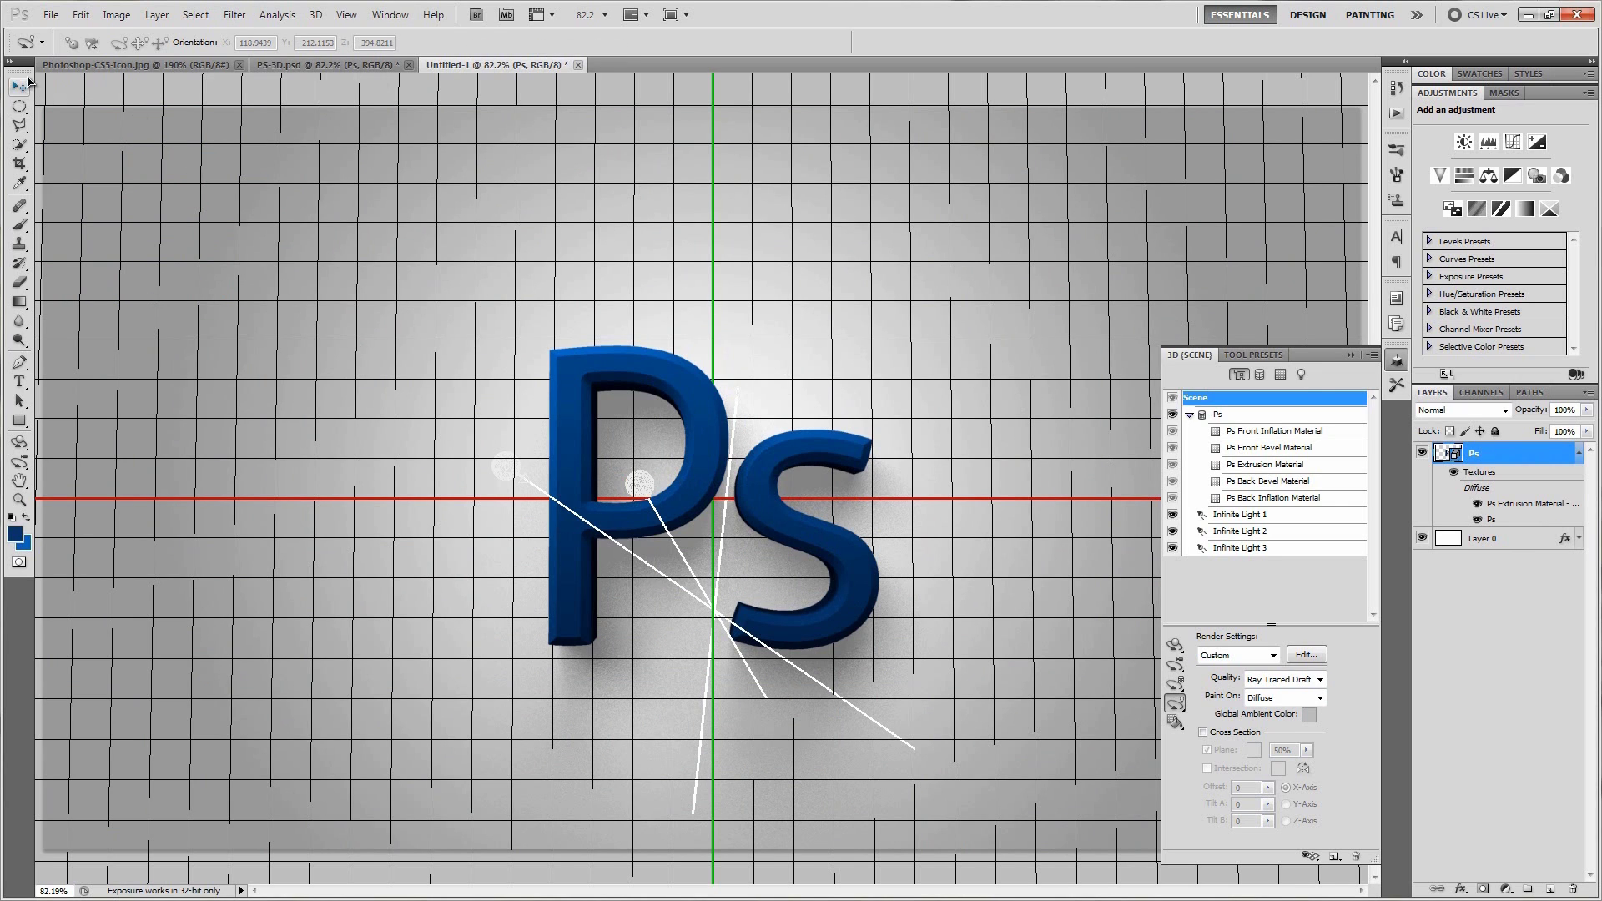
Step: Hide the 3D guides to inspect the render, then reopen the 3D panel's Lights view
{"action": "left_click", "coordinate": [18, 88]}
{"action": "left_click", "coordinate": [1387, 366]}
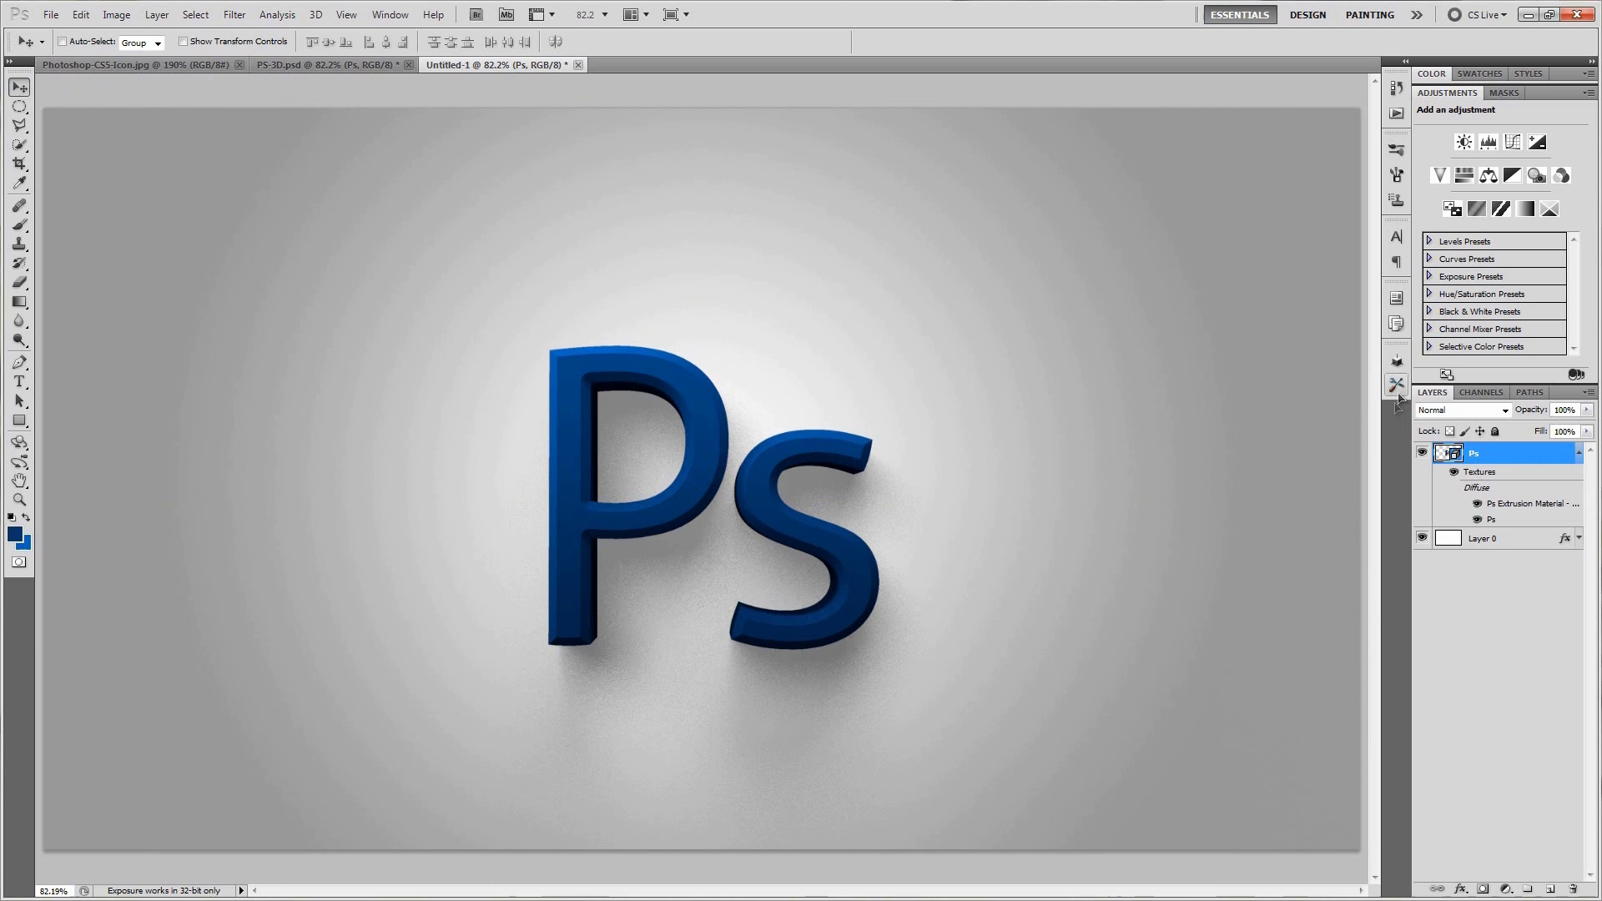
{"action": "left_click", "coordinate": [1396, 361]}
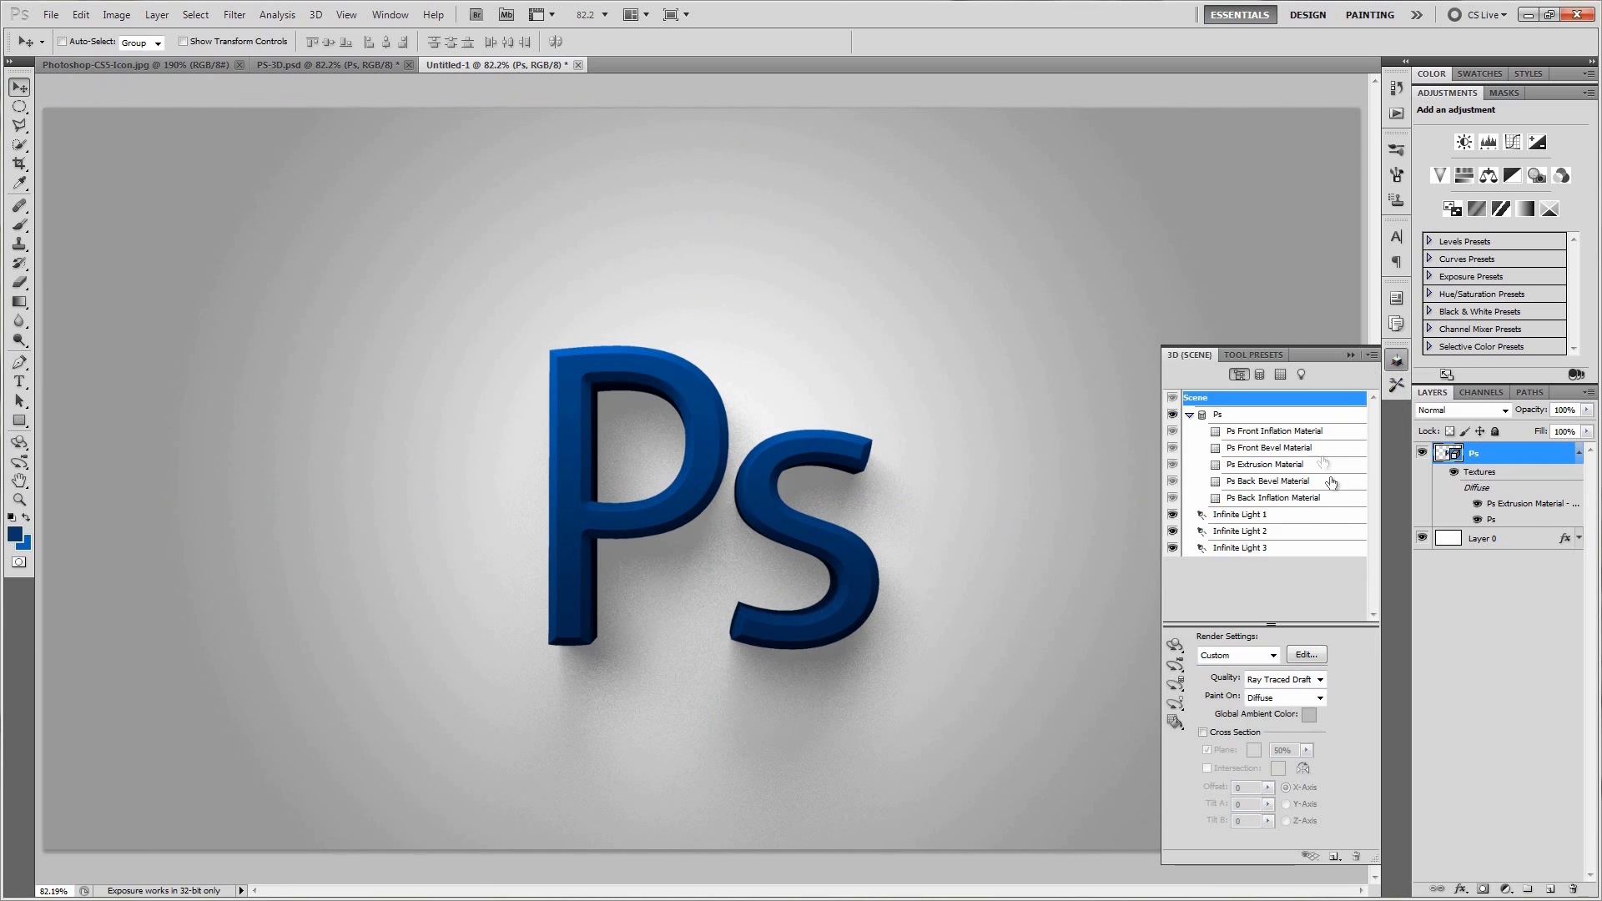
{"action": "left_click", "coordinate": [1301, 376]}
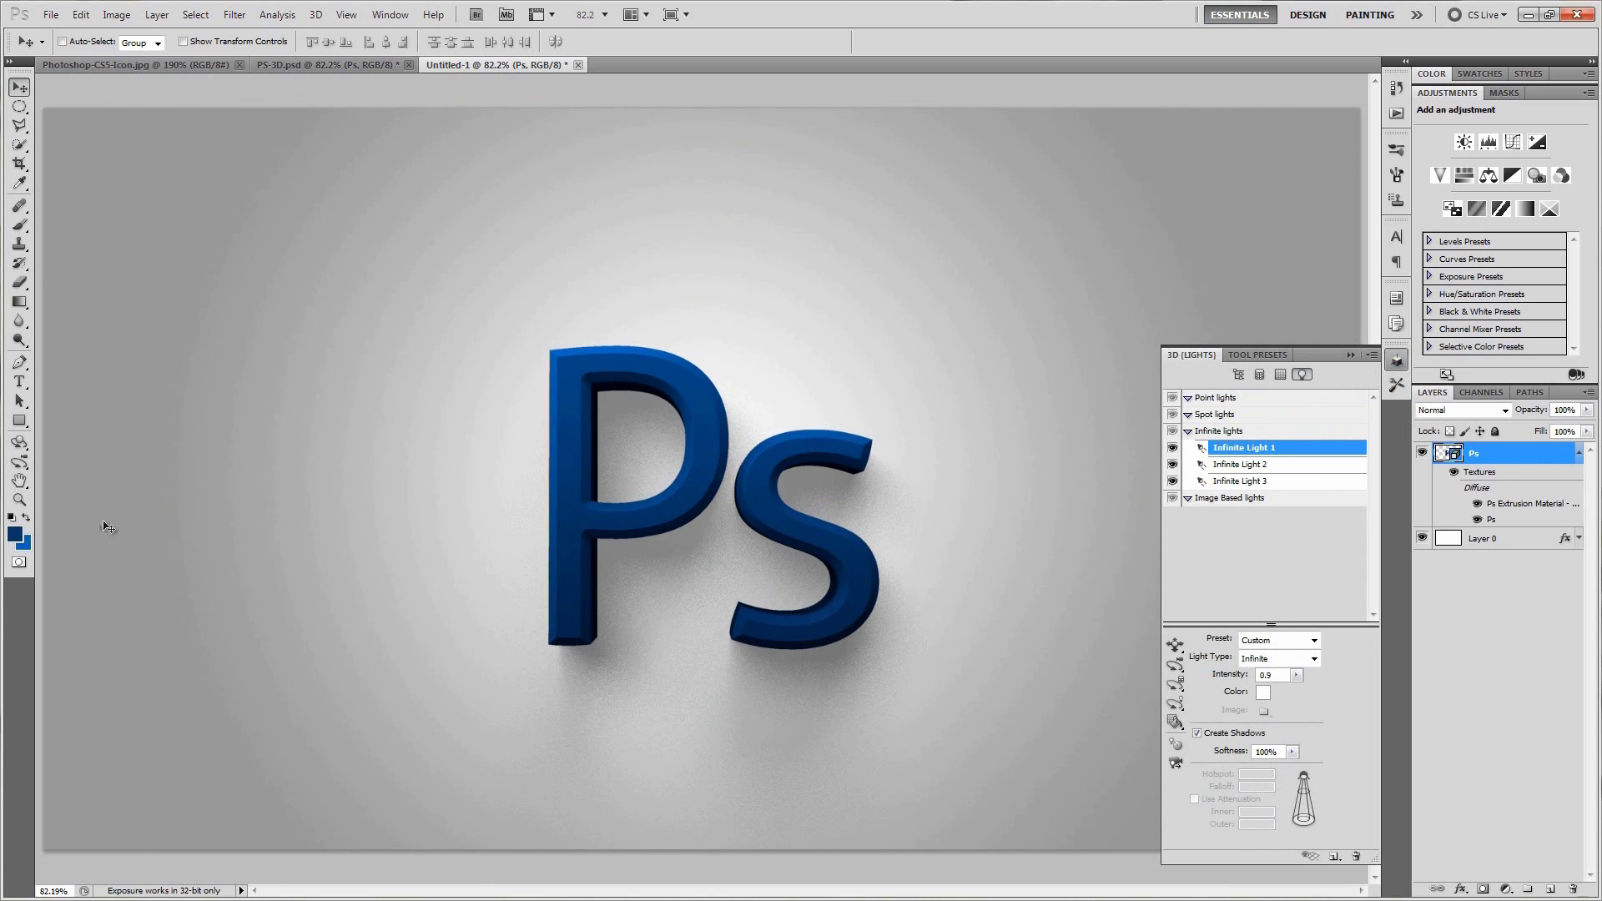
{"action": "left_click", "coordinate": [1174, 703]}
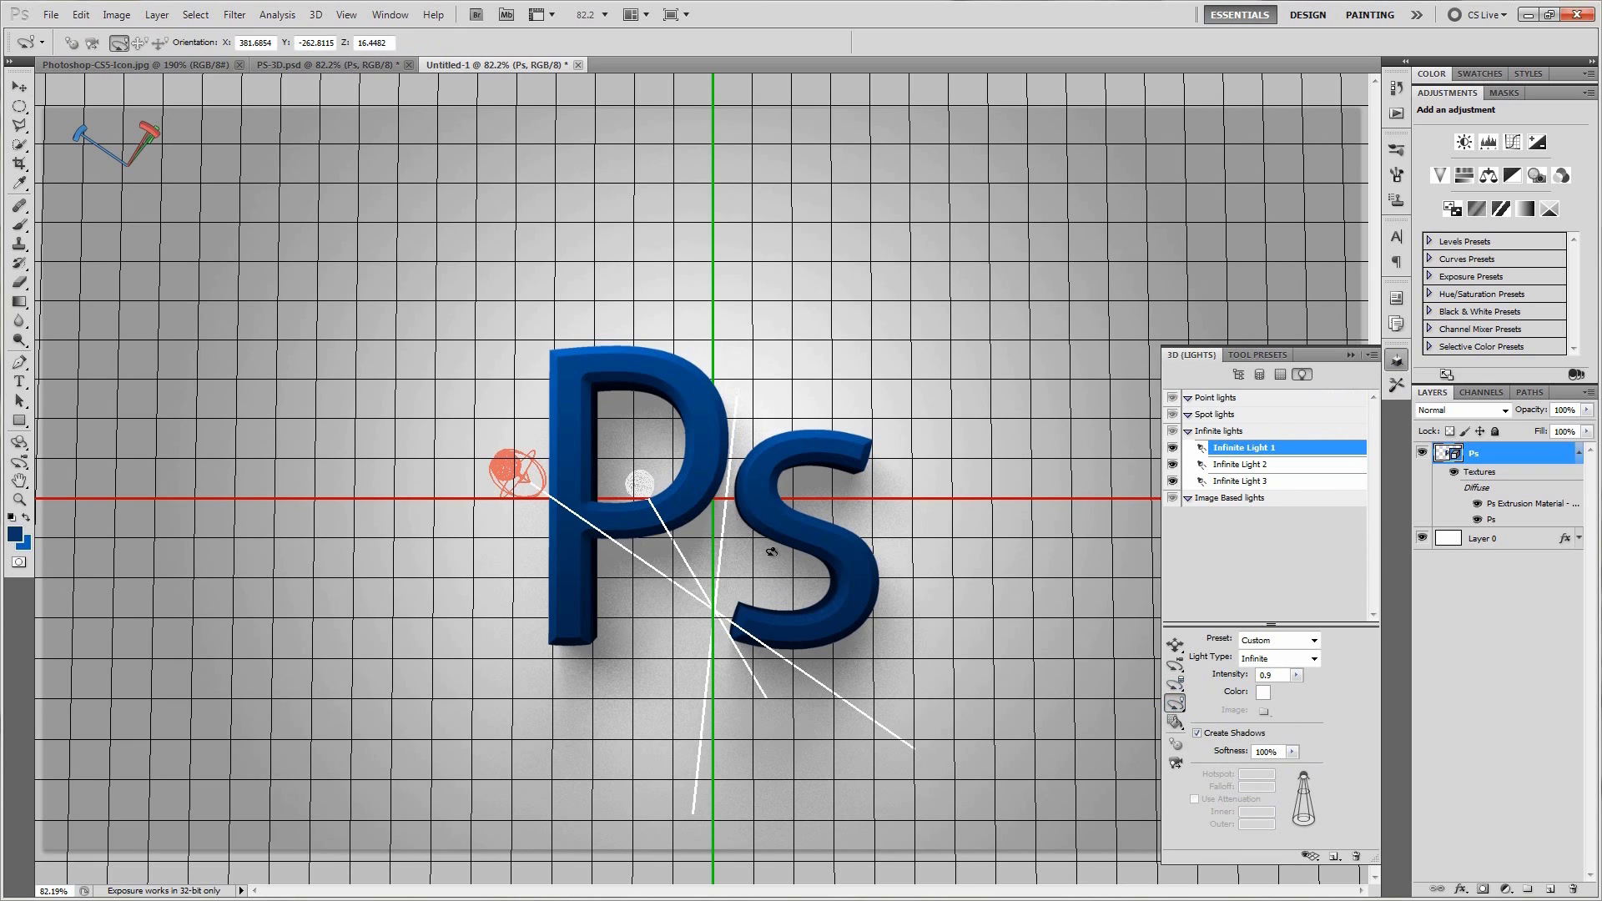
Step: Re-aim Infinite Light 2 onto the P's bowl, stopping the render to nudge it further left
{"action": "left_click", "coordinate": [1260, 465]}
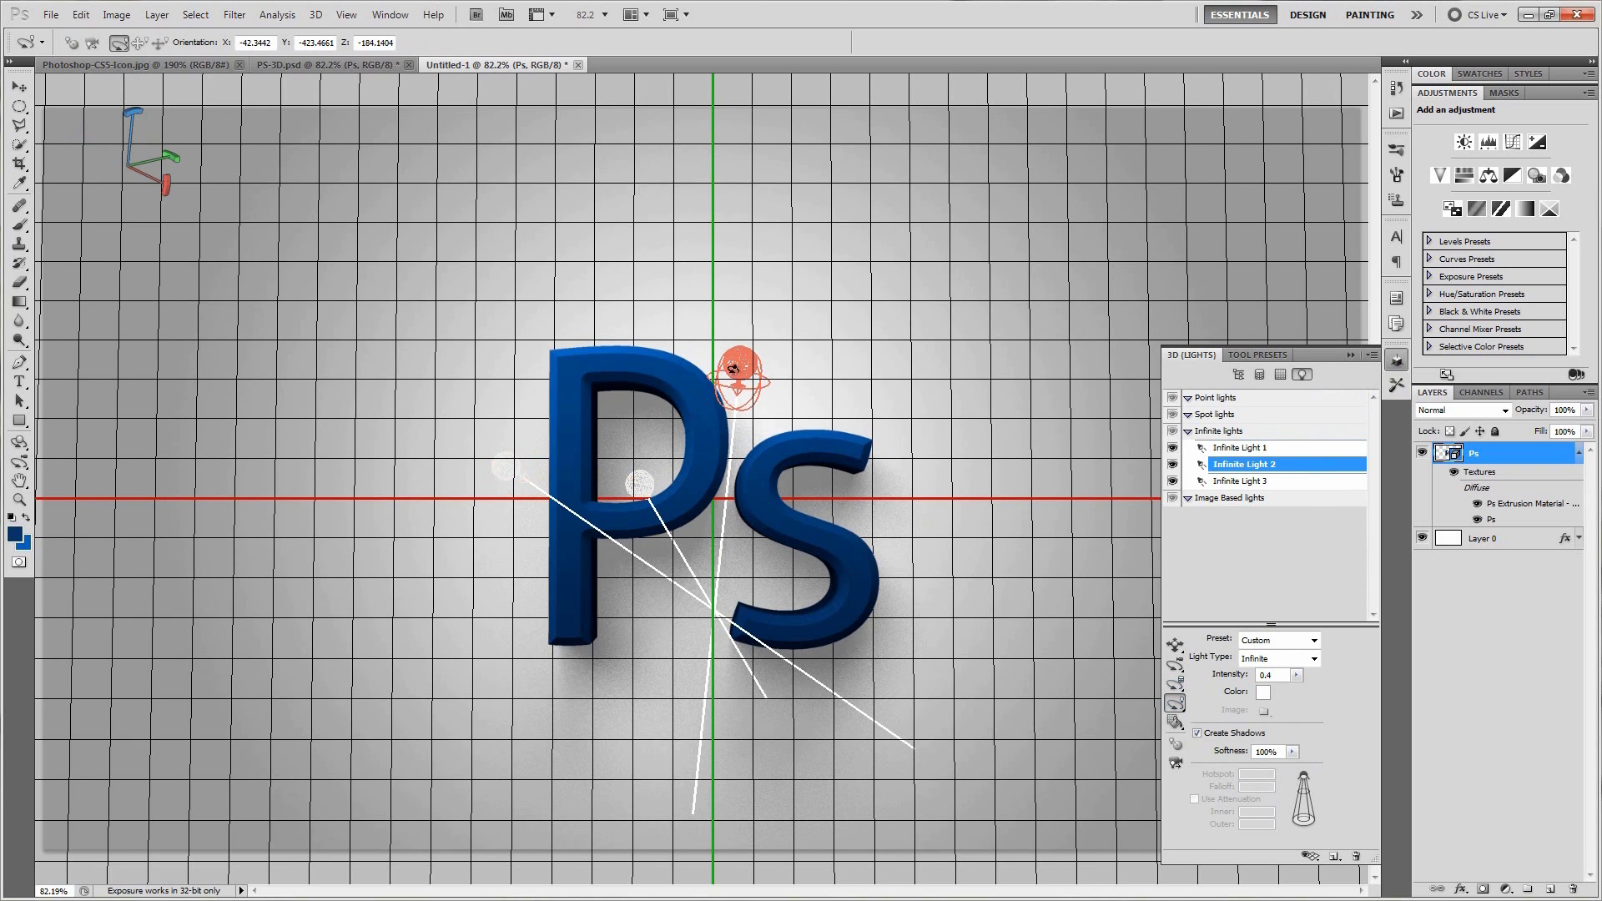
{"action": "left_click_drag", "start_coordinate": [724, 399], "coordinate": [701, 501]}
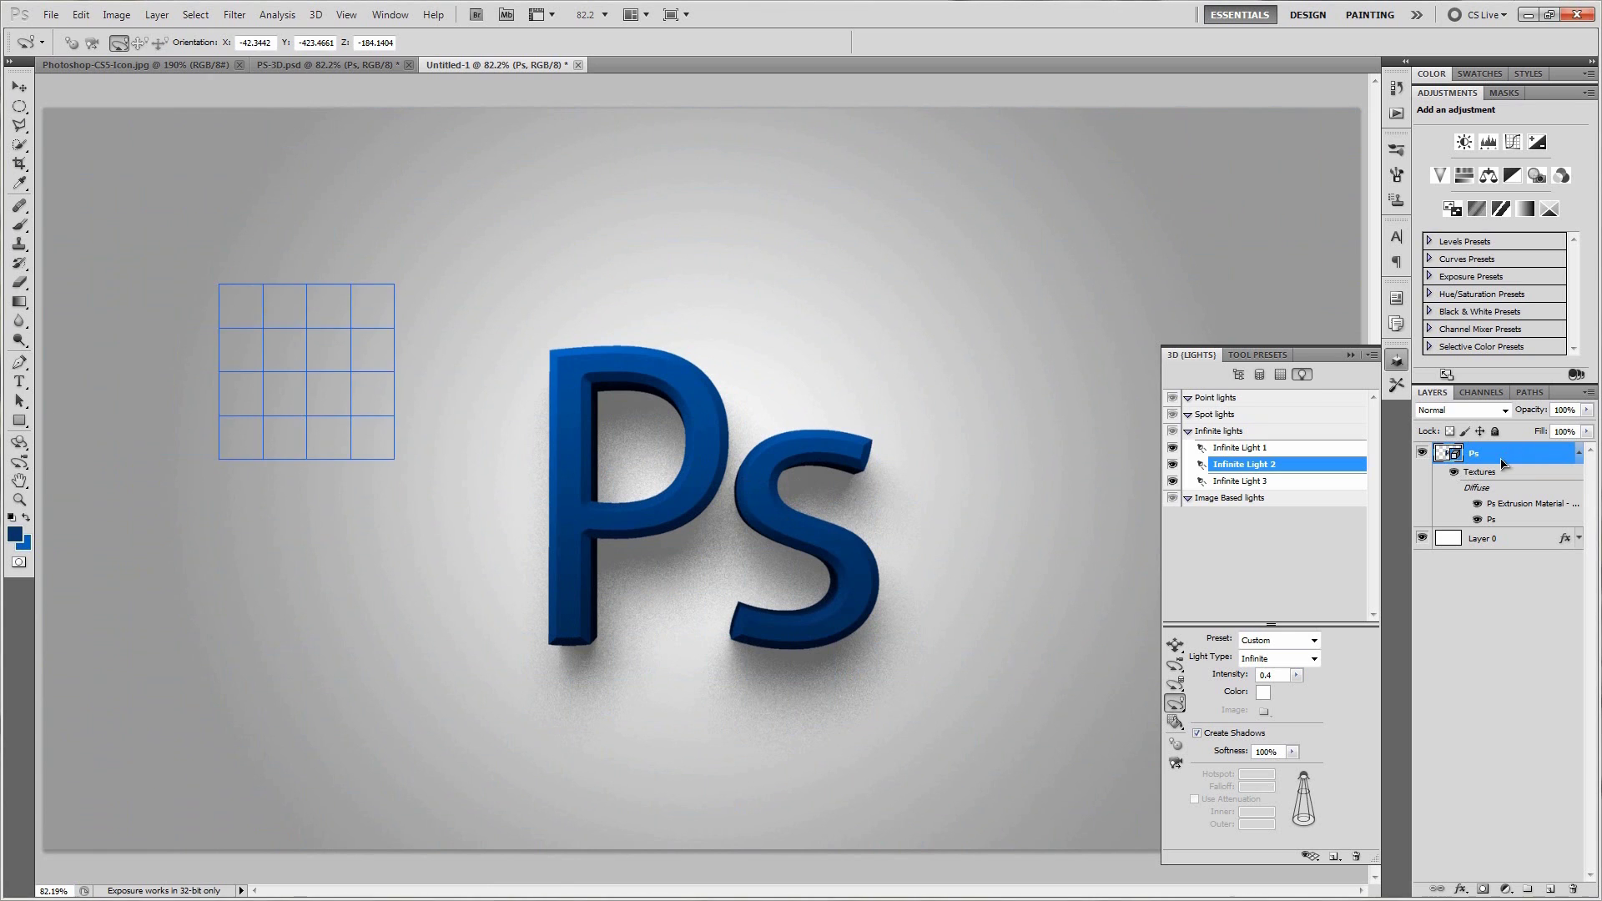
{"action": "left_click", "coordinate": [1260, 465]}
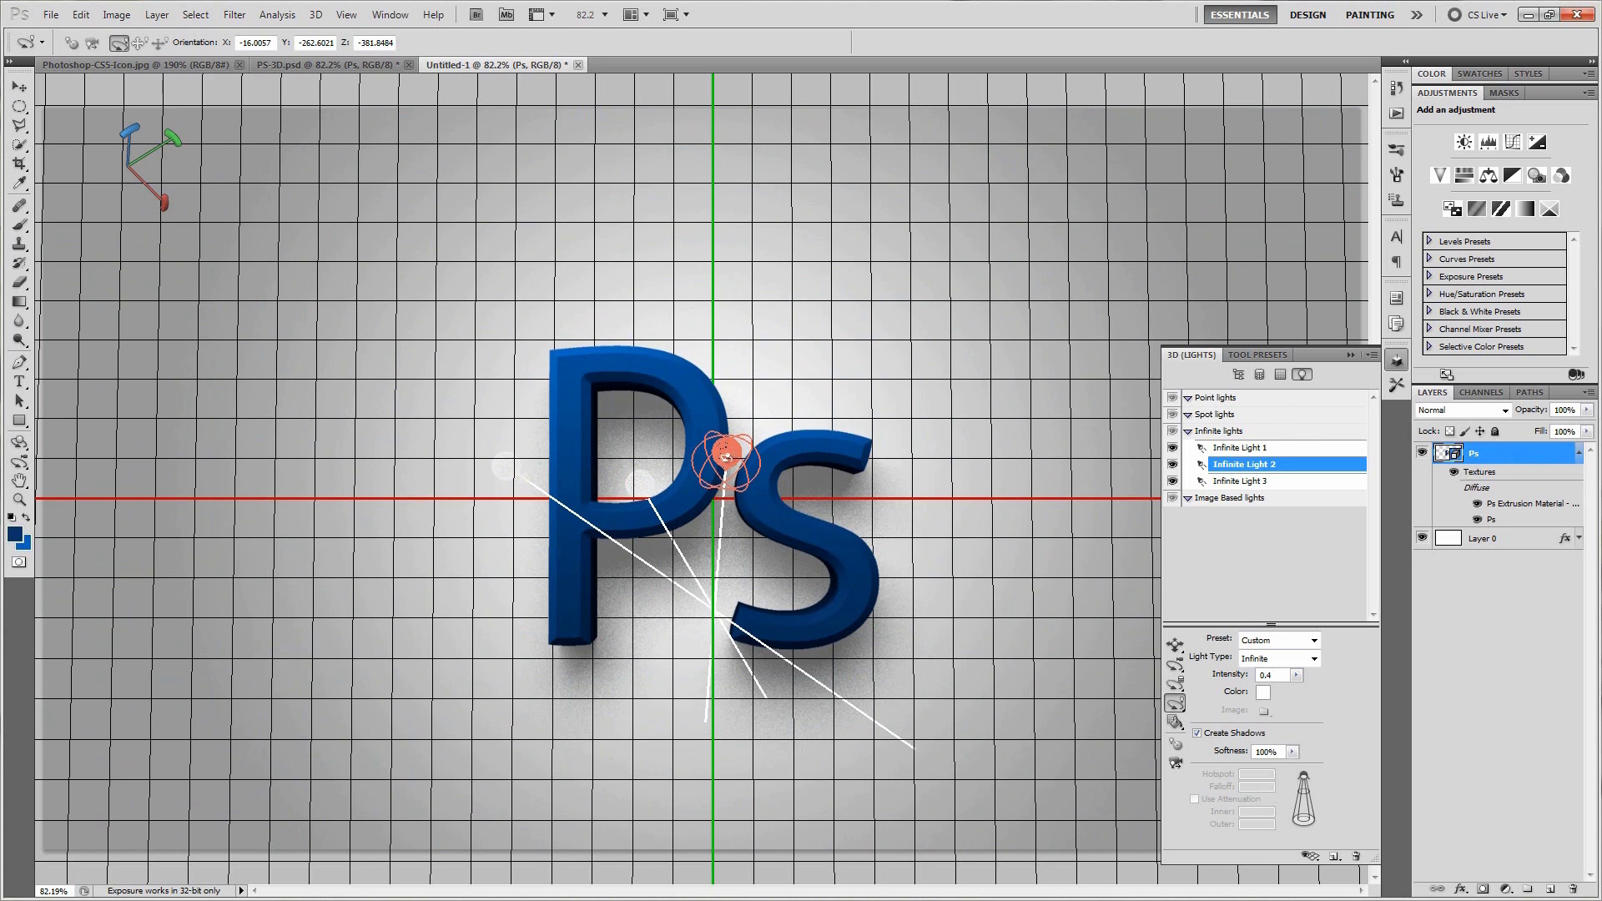
{"action": "left_click_drag", "start_coordinate": [684, 455], "coordinate": [624, 472]}
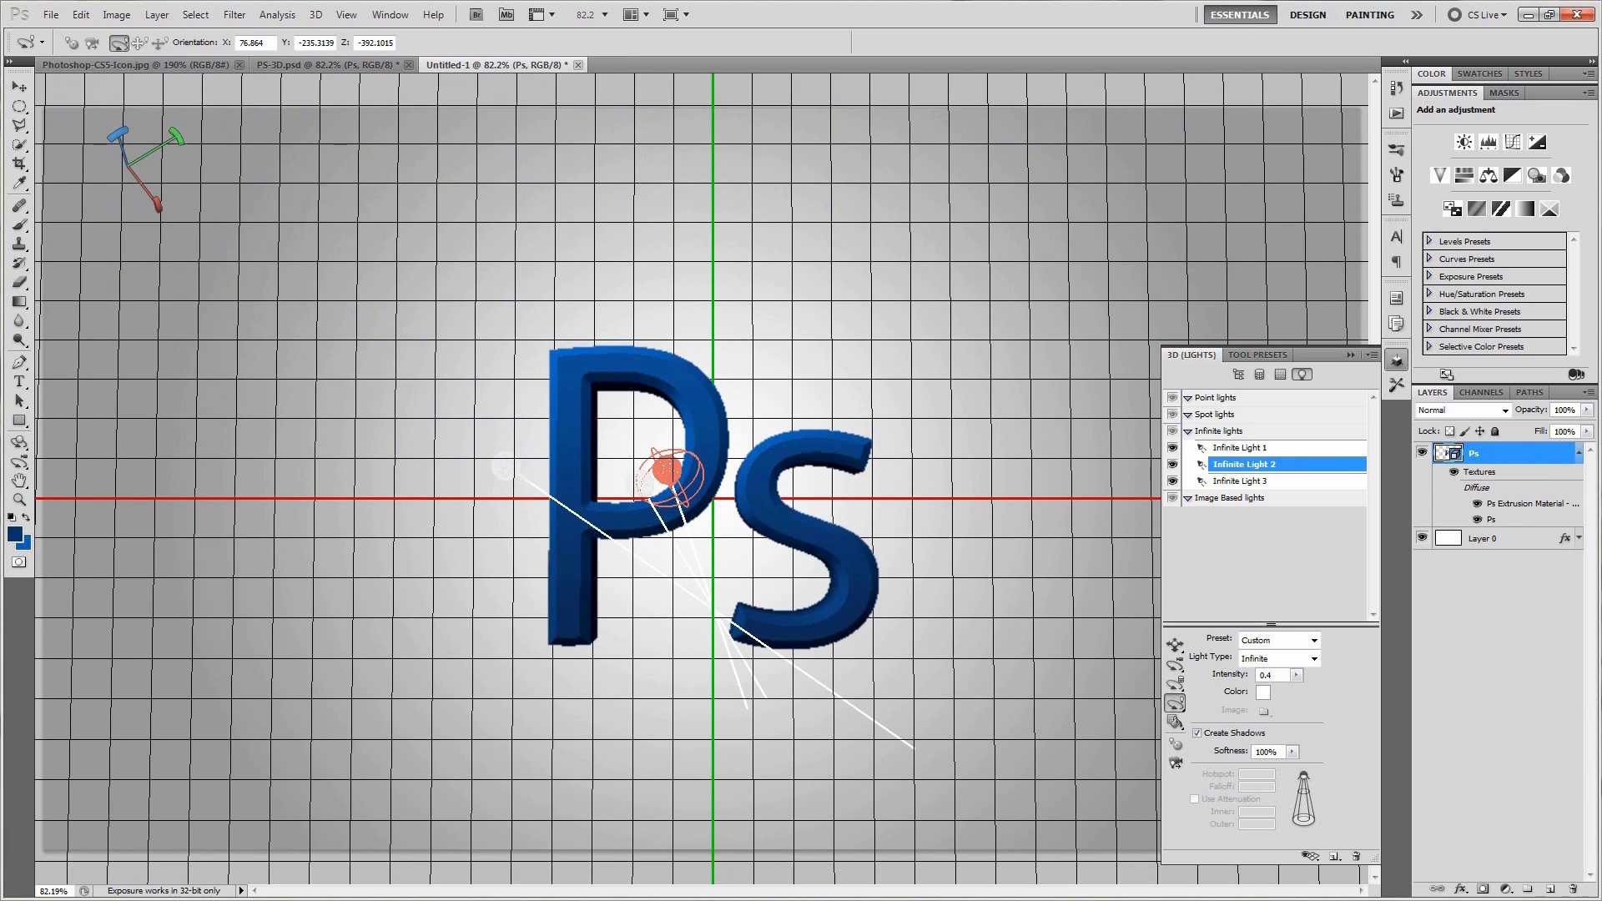
Step: Slide the Ps letters toward the viewer with the 3D Object Slide Tool, then stop the render
{"action": "left_click", "coordinate": [22, 442]}
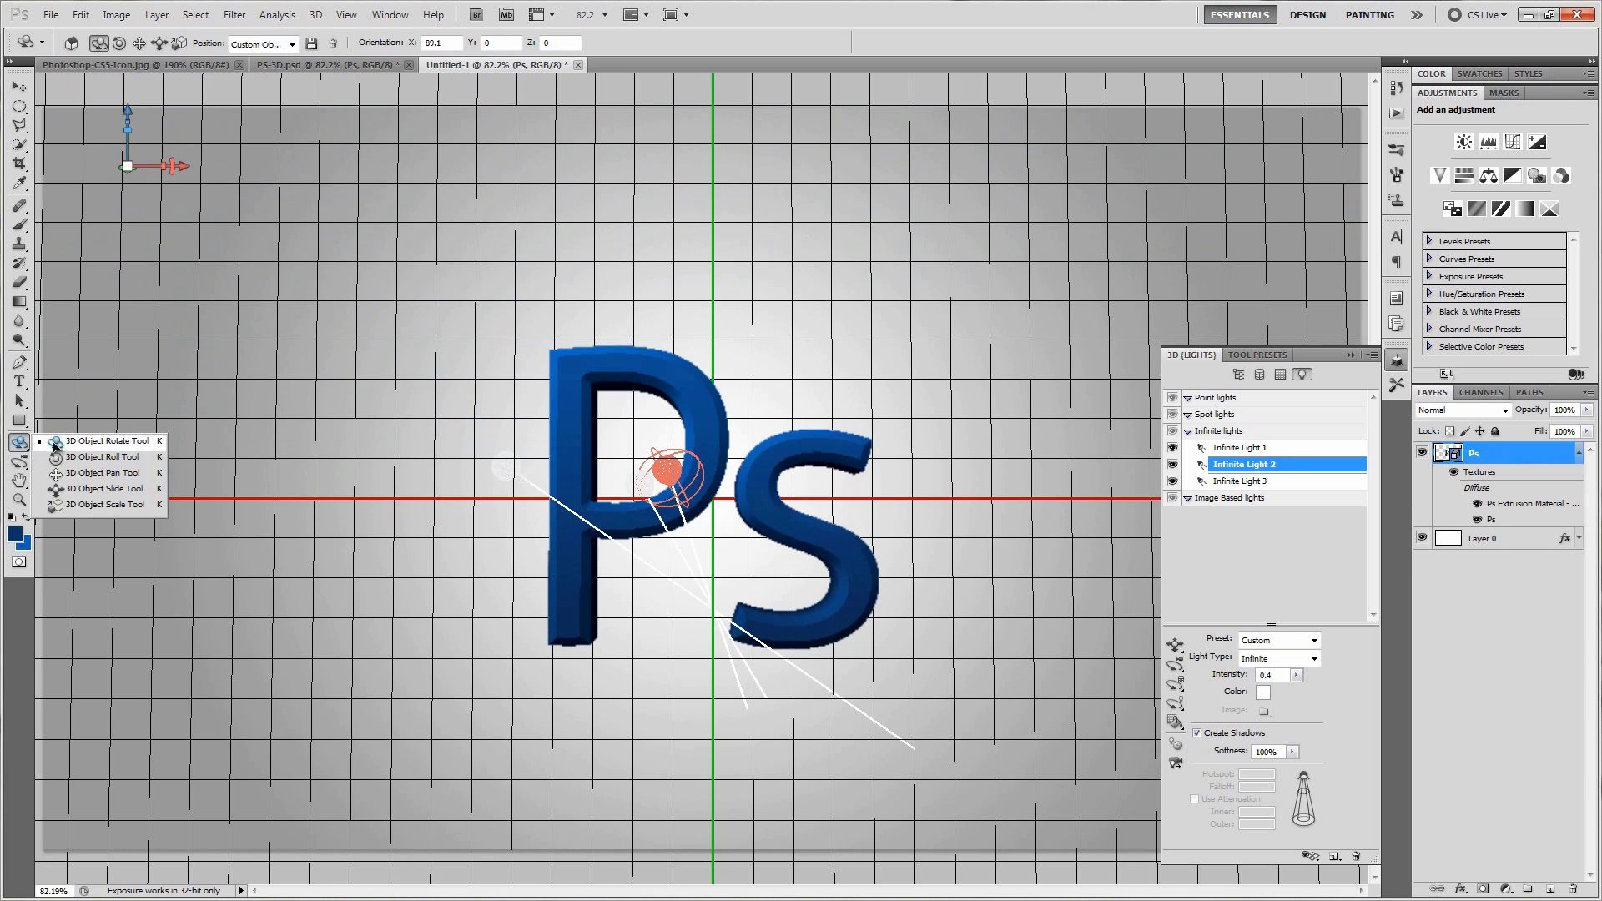
{"action": "left_click", "coordinate": [105, 489]}
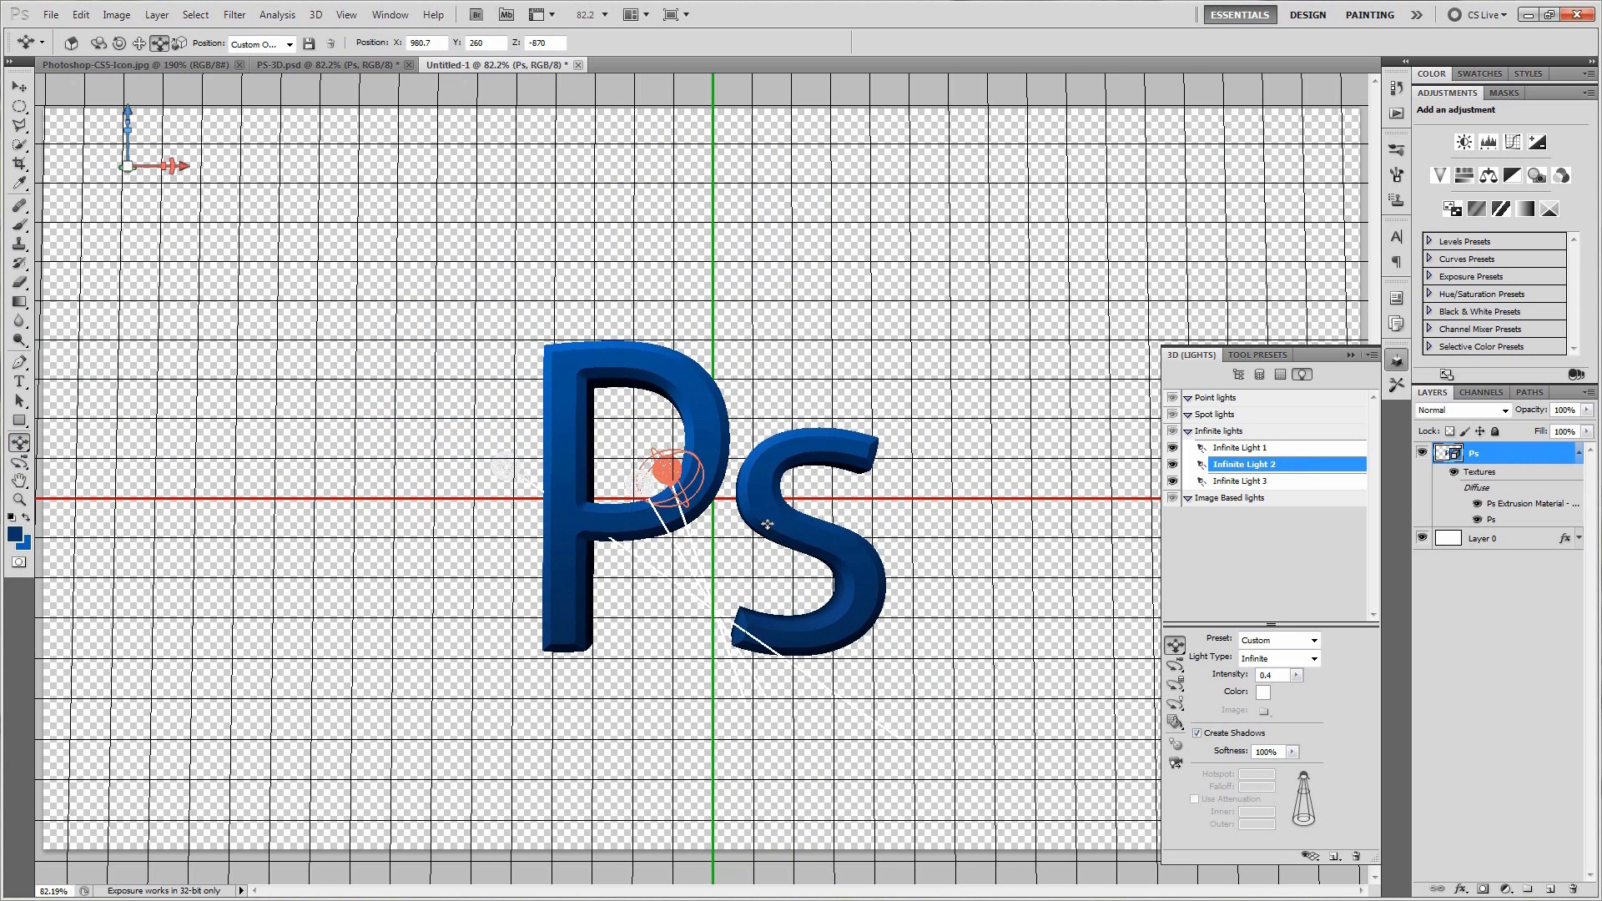
{"action": "left_click_drag", "start_coordinate": [766, 531], "coordinate": [768, 537]}
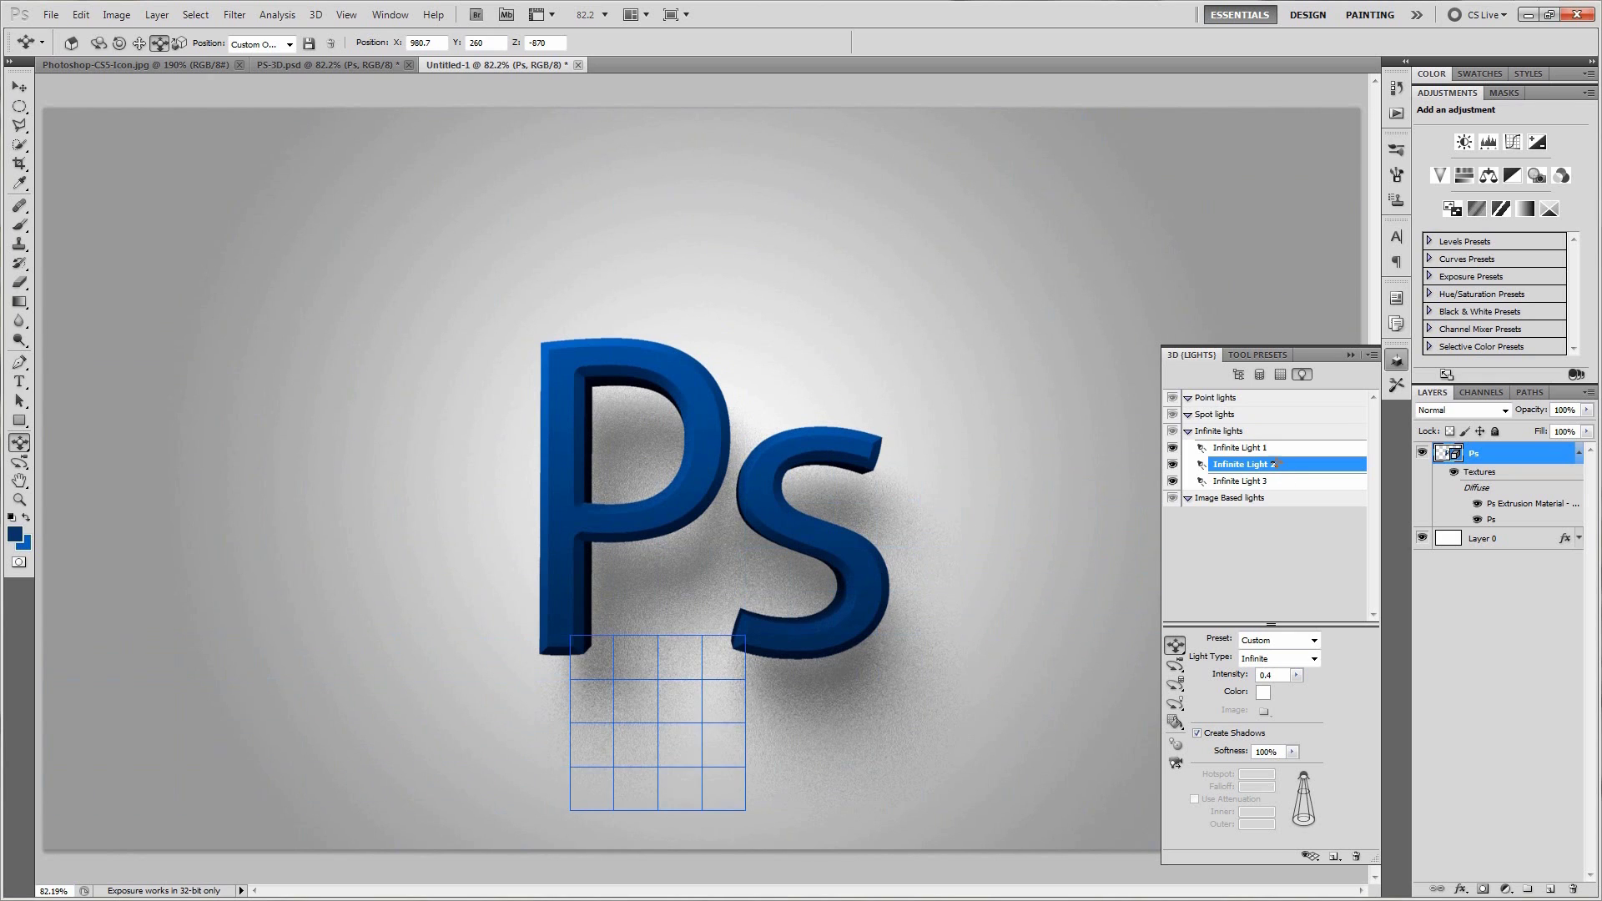
{"action": "left_click", "coordinate": [1275, 467]}
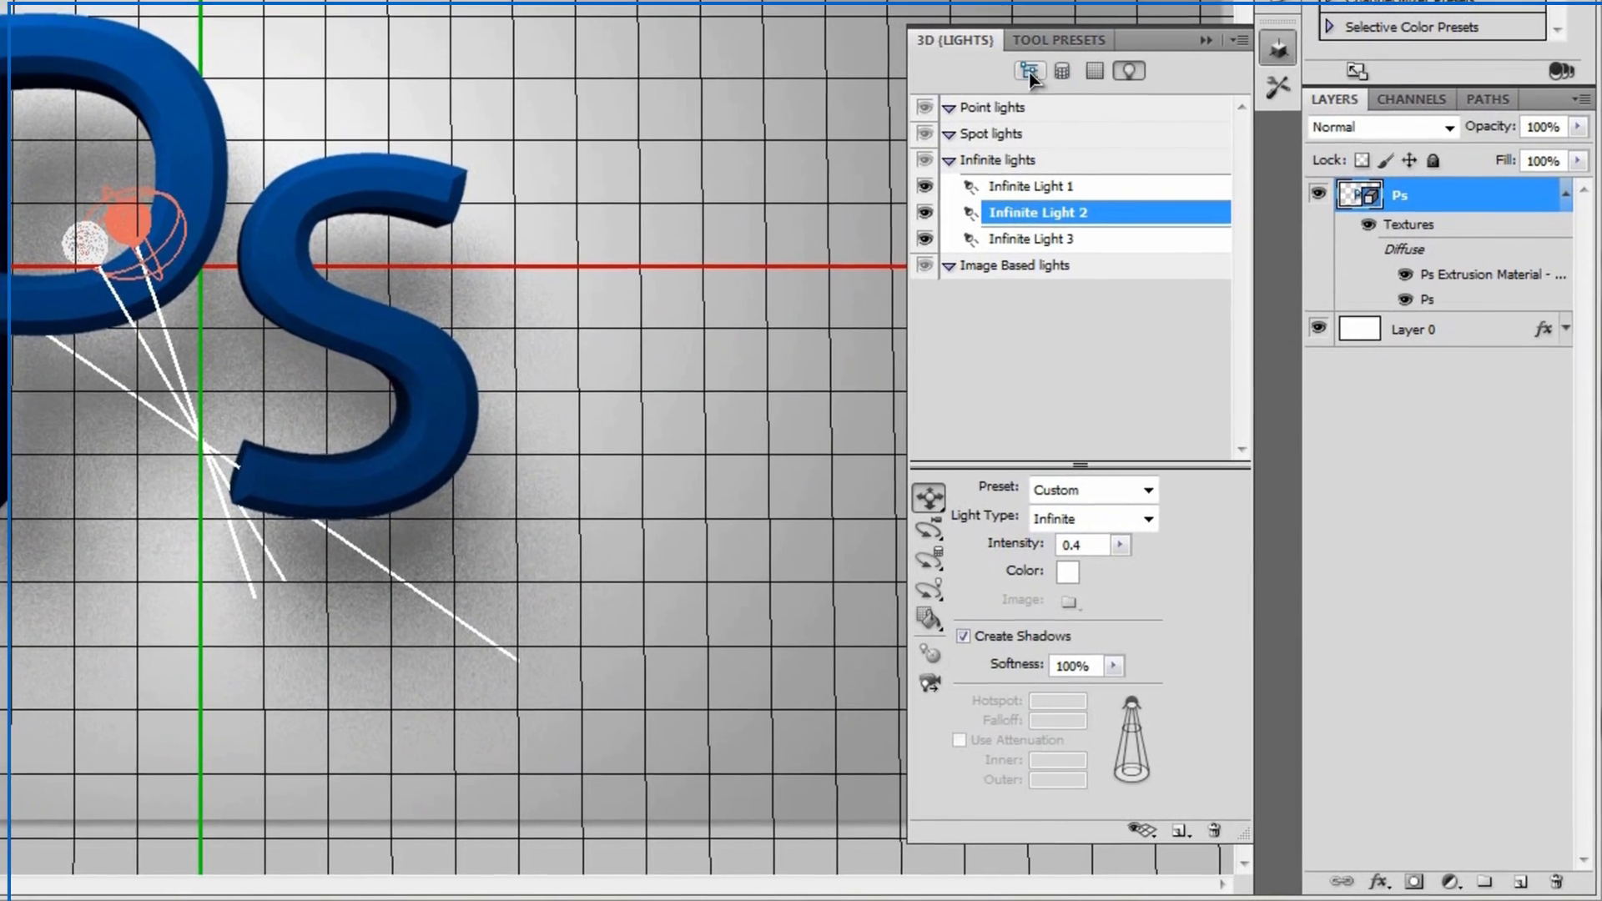
Step: Set the 3D scene's render quality to Ray Traced Final
{"action": "left_click", "coordinate": [1238, 376]}
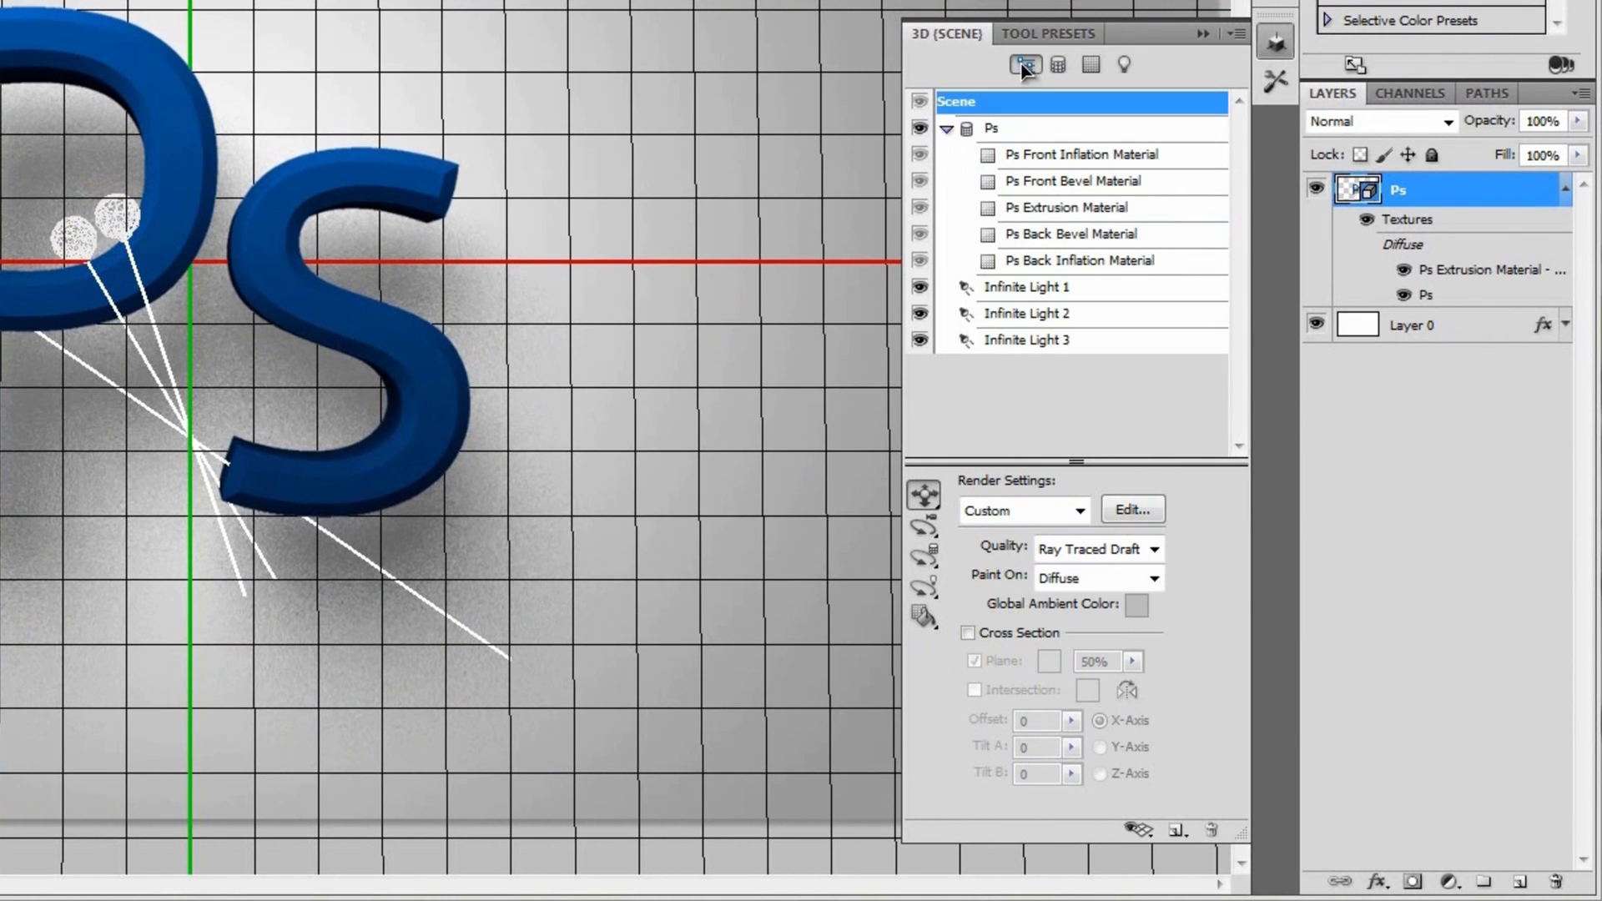
{"action": "left_click", "coordinate": [1069, 555]}
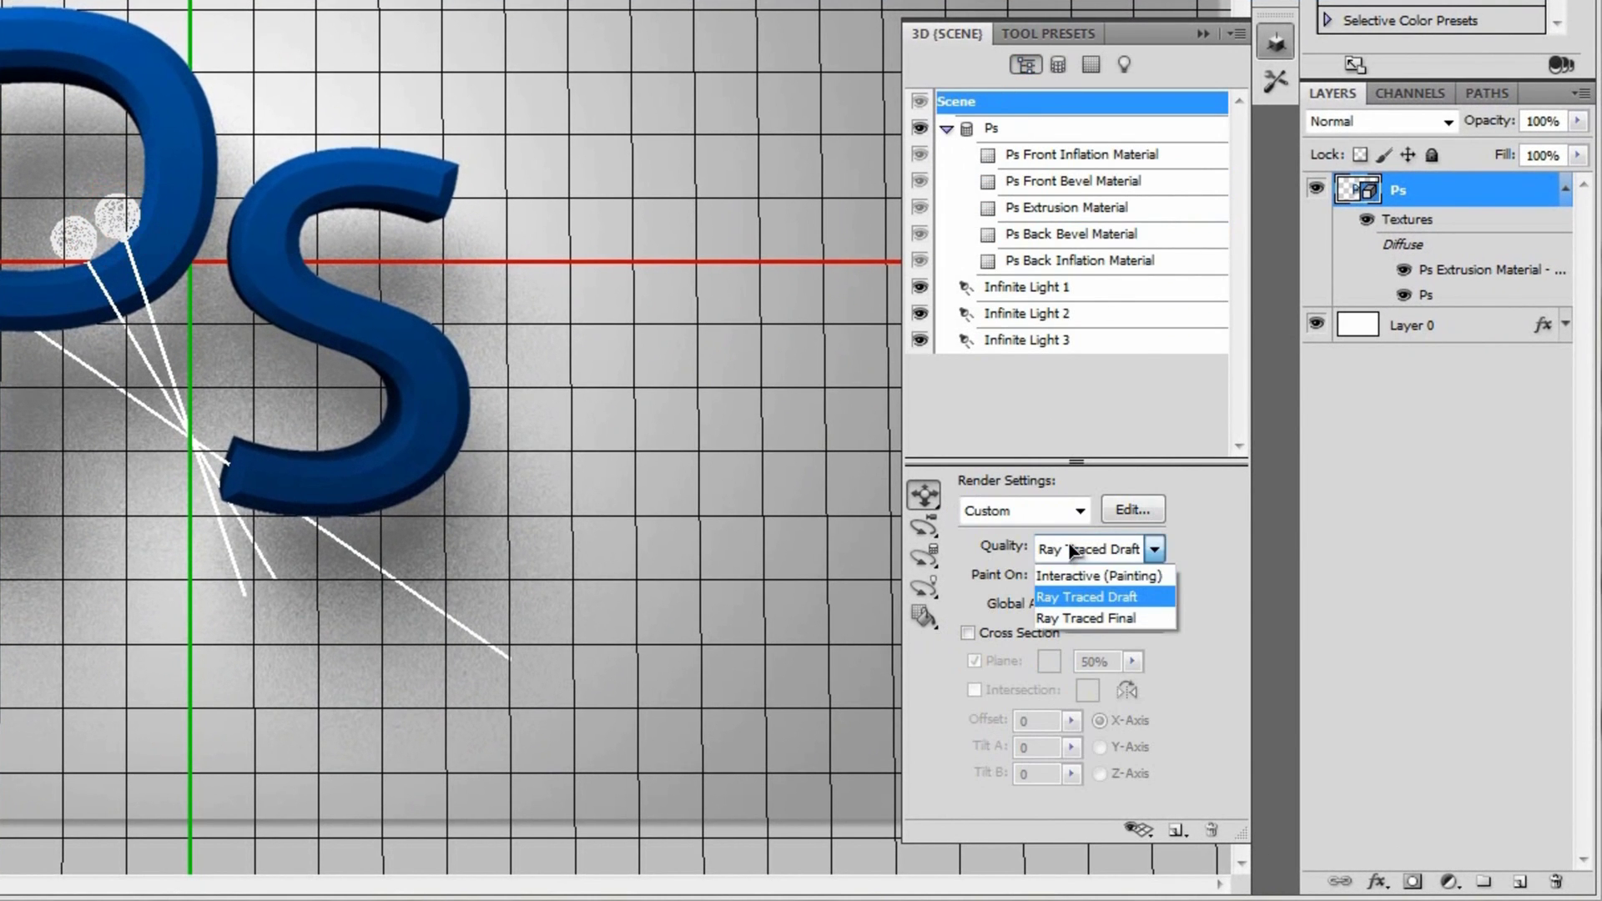
{"action": "left_click", "coordinate": [1138, 618]}
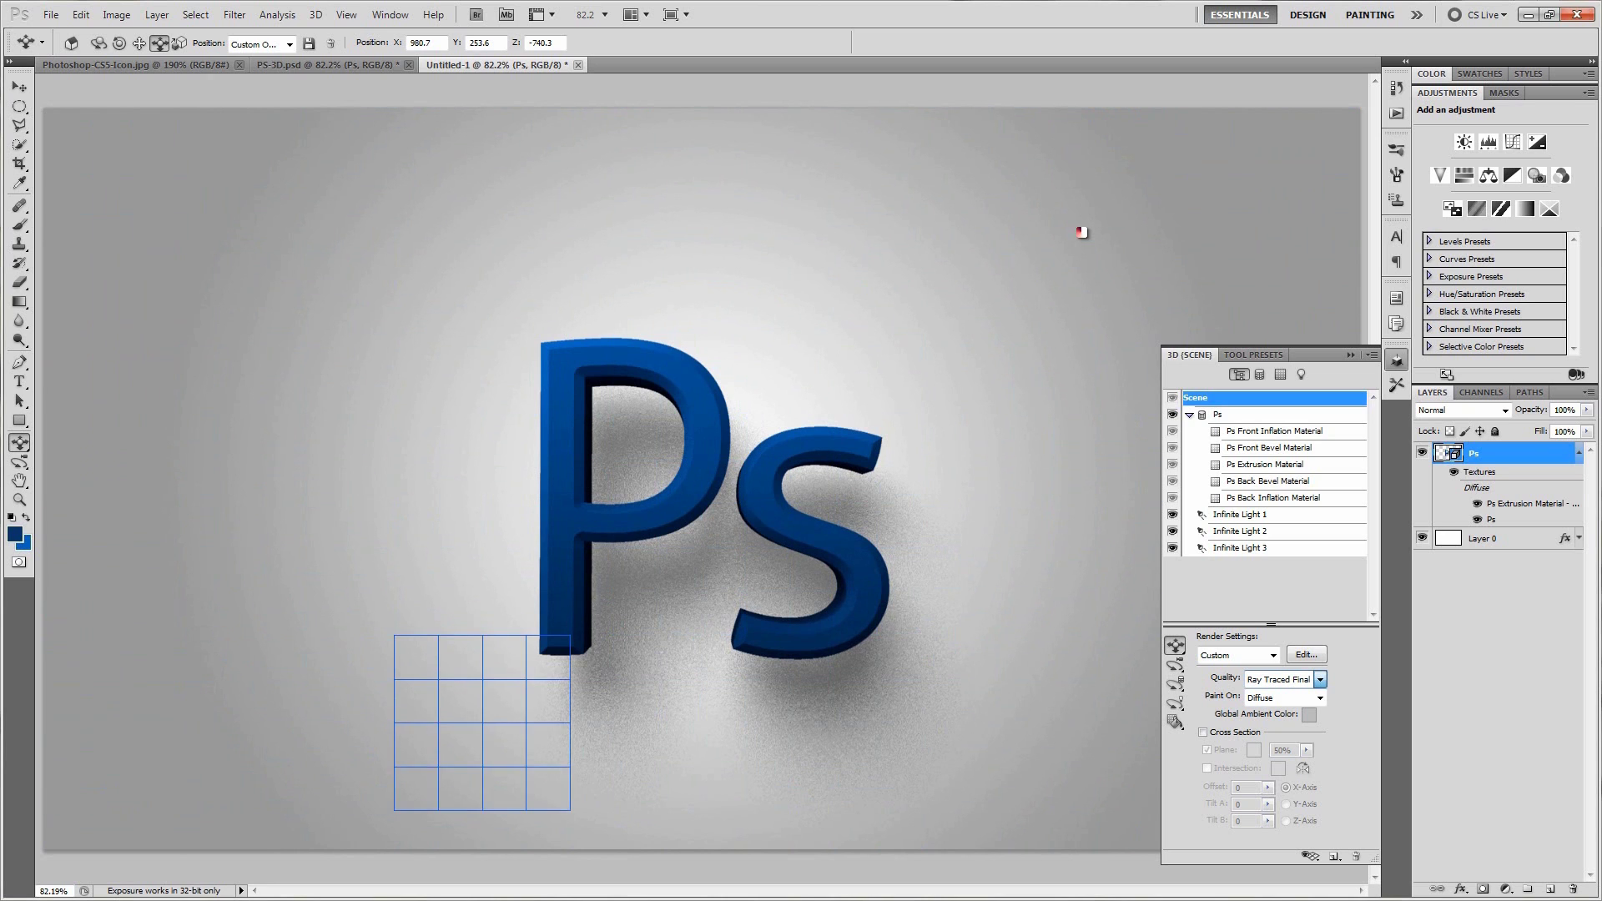
{"action": "left_click", "coordinate": [401, 14]}
{"action": "left_click", "coordinate": [401, 14]}
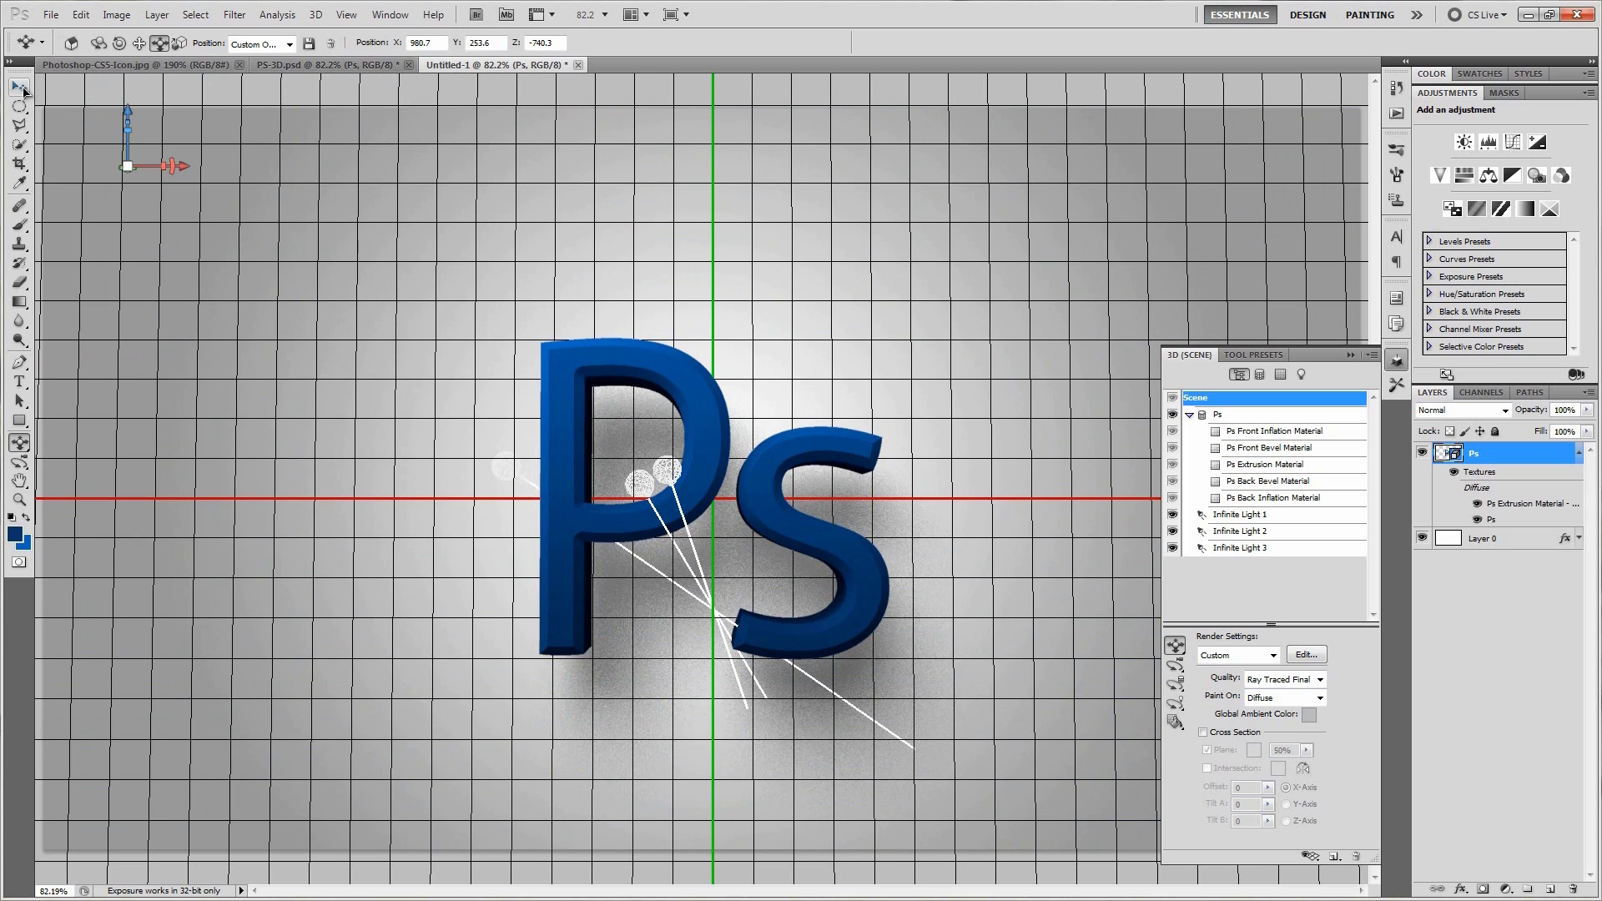
{"action": "left_click", "coordinate": [20, 87]}
{"action": "left_click", "coordinate": [51, 14]}
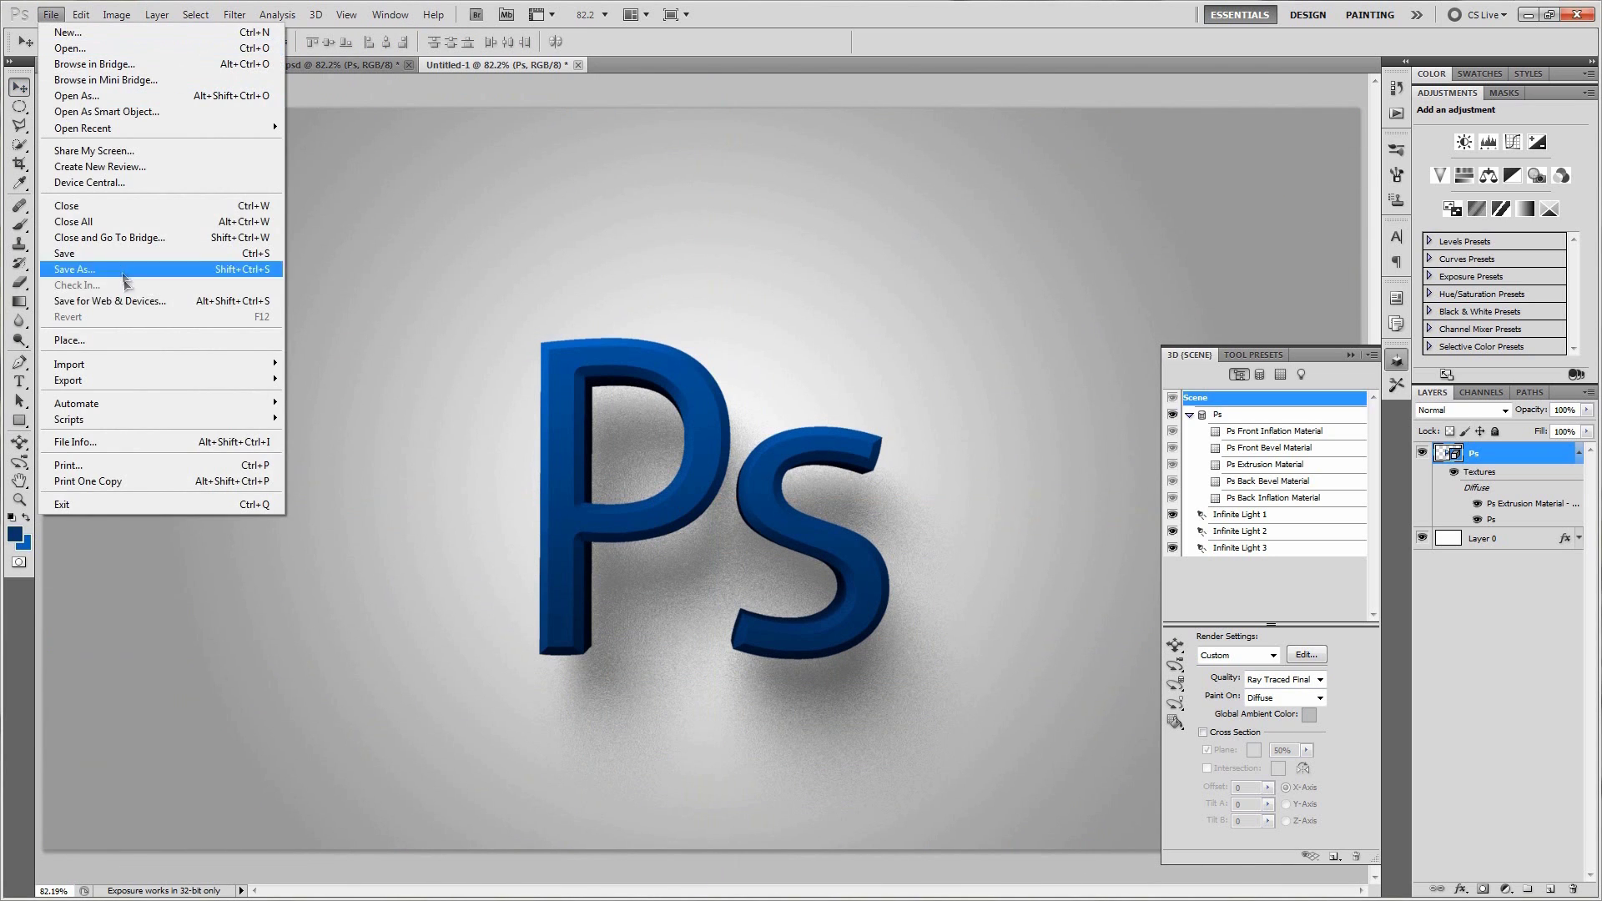
{"action": "left_click", "coordinate": [1509, 458]}
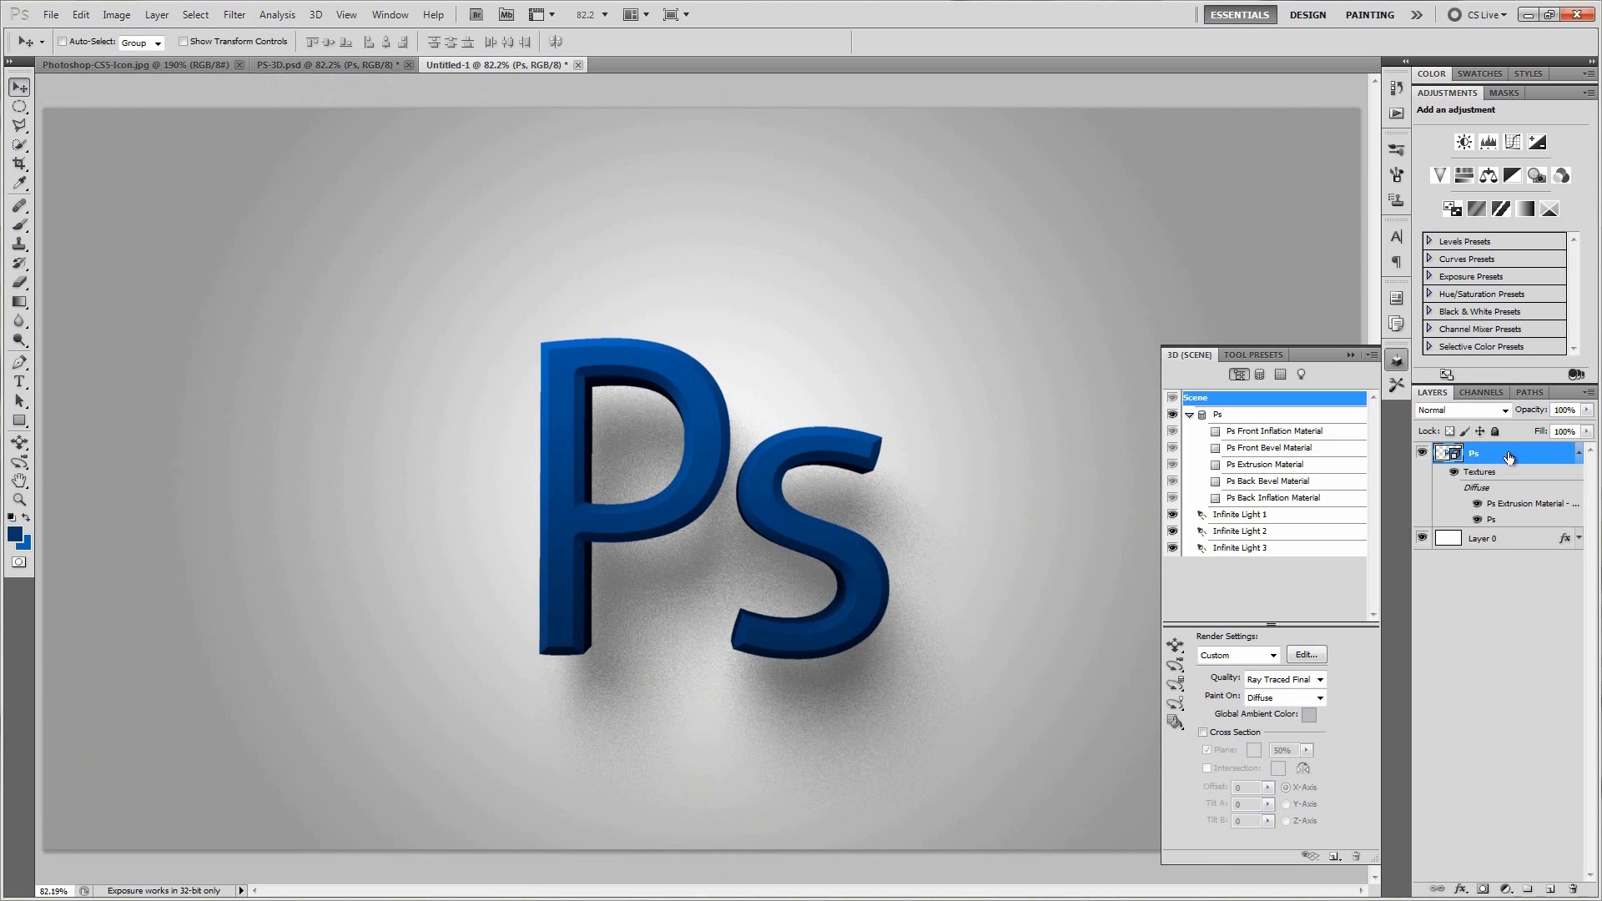